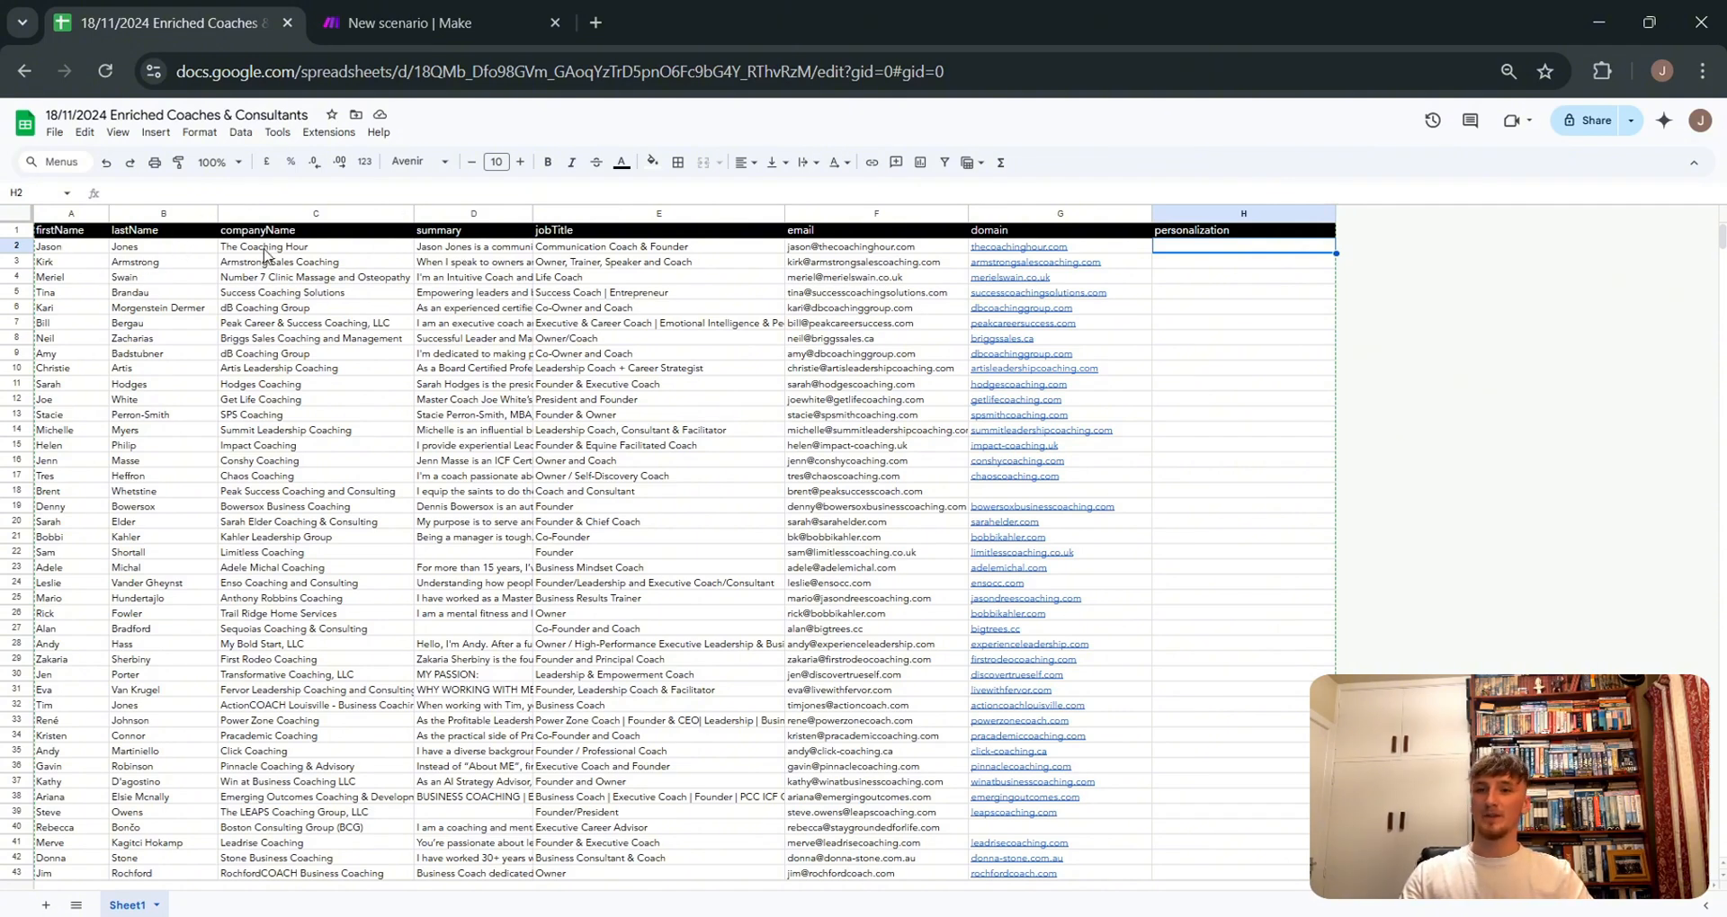
Step: Review the lead rows in the coaches and consultants spreadsheet, from name and summary columns to the personalization column
left_click(481, 249)
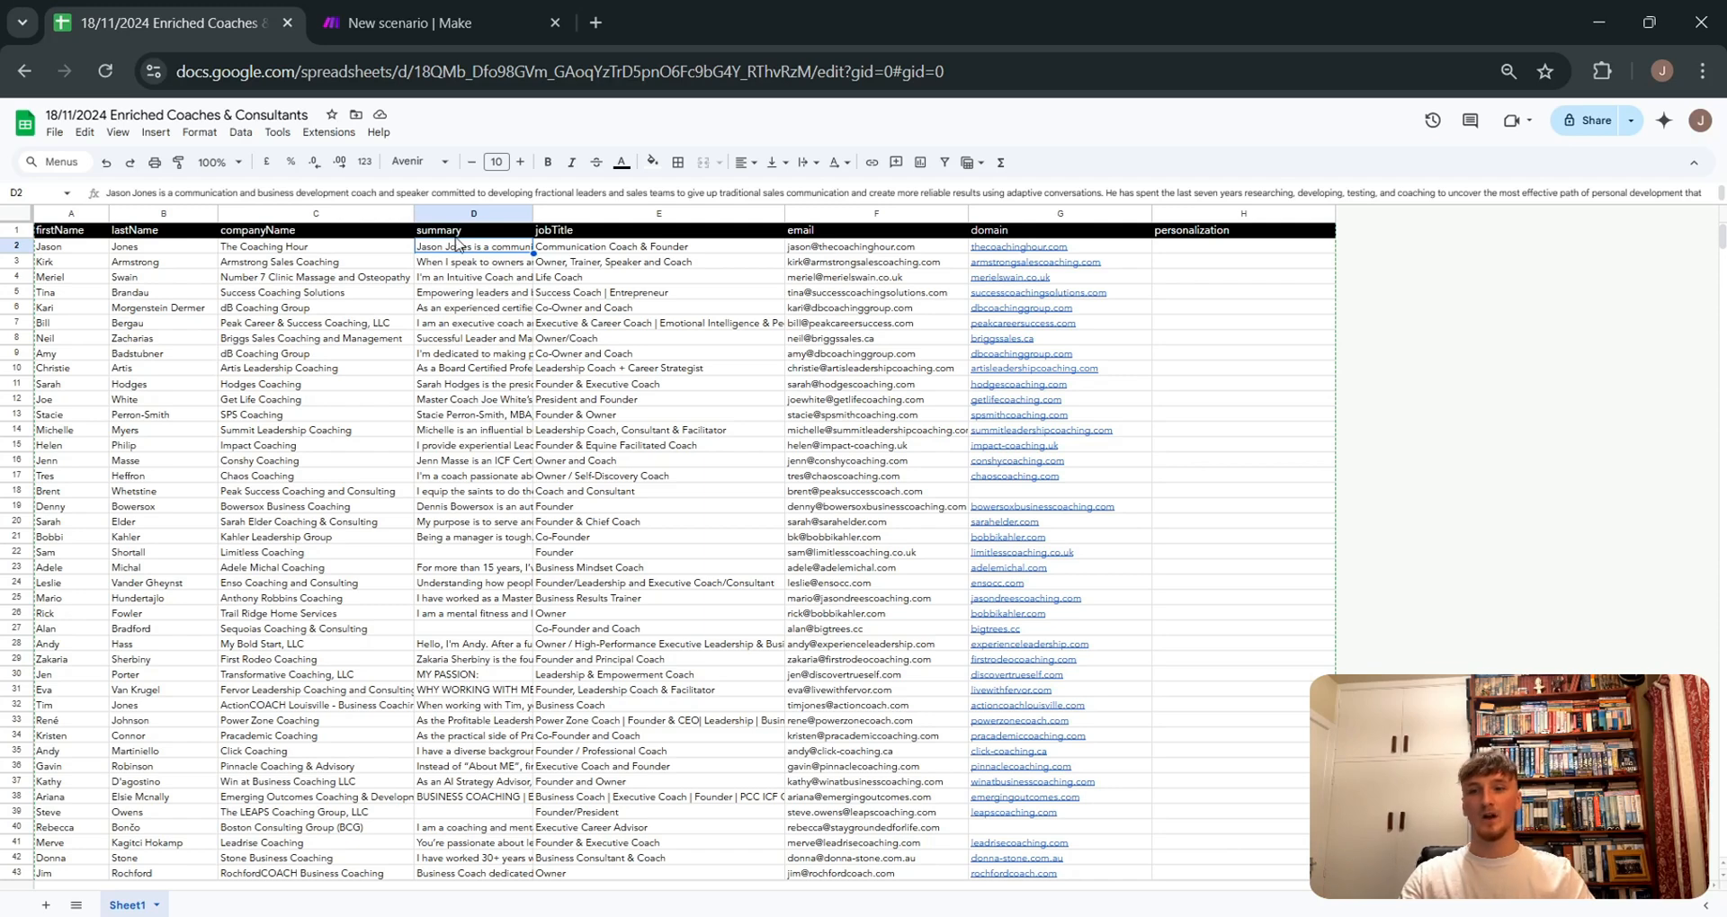
left_click(275, 265)
left_click(168, 266)
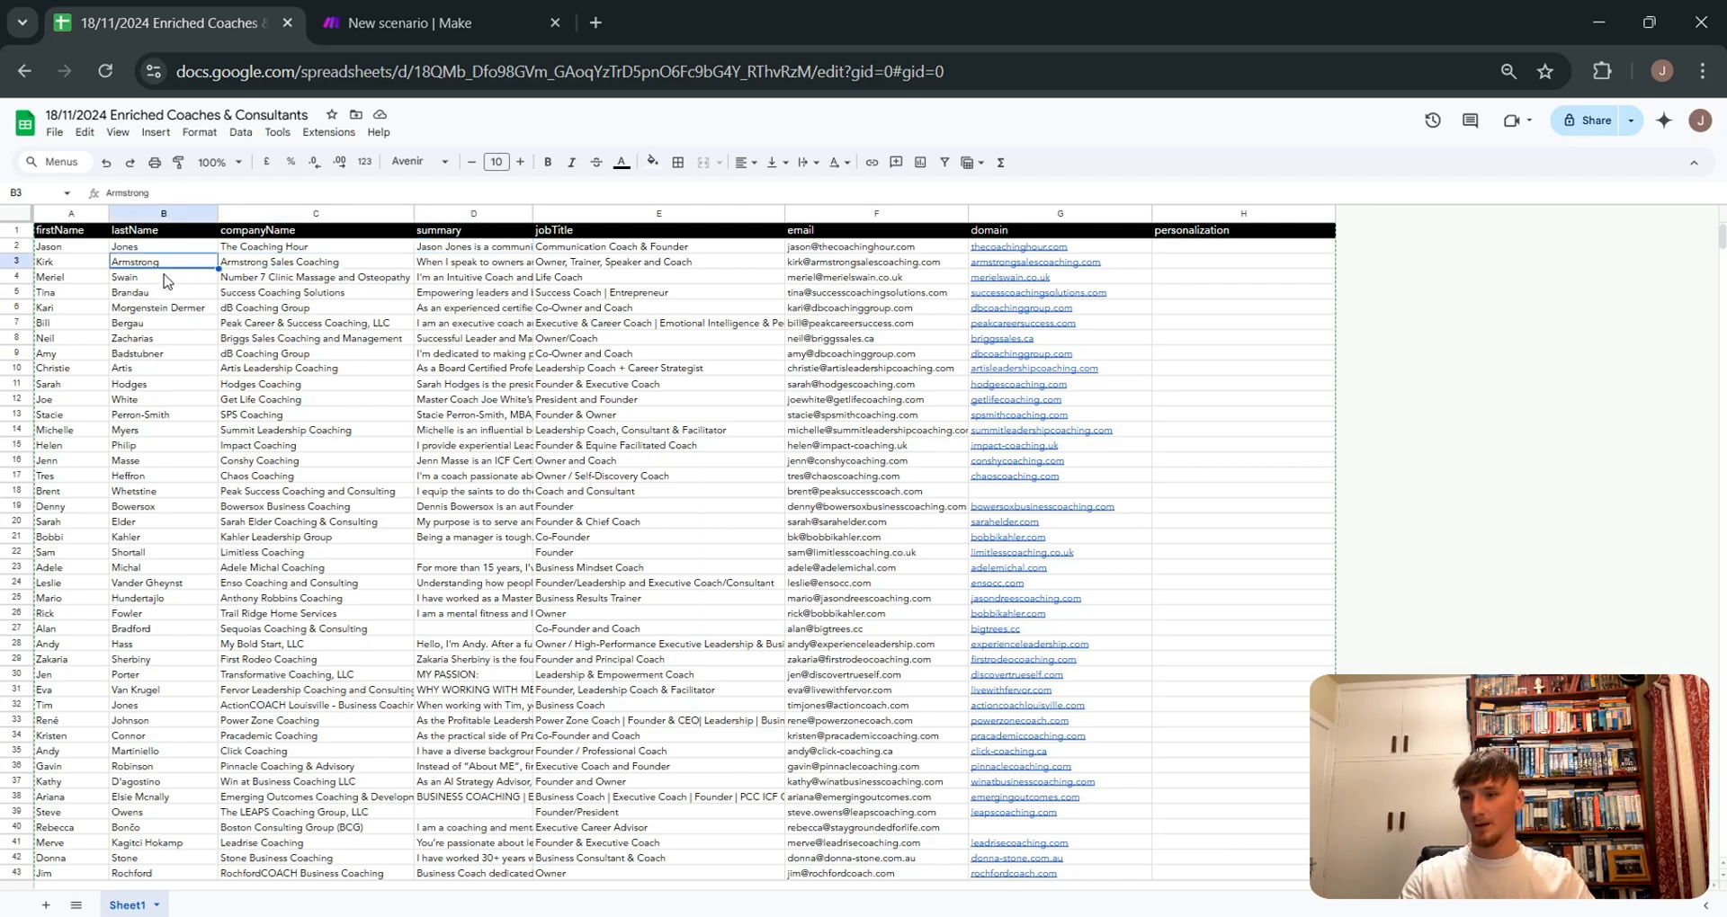
left_click(67, 273)
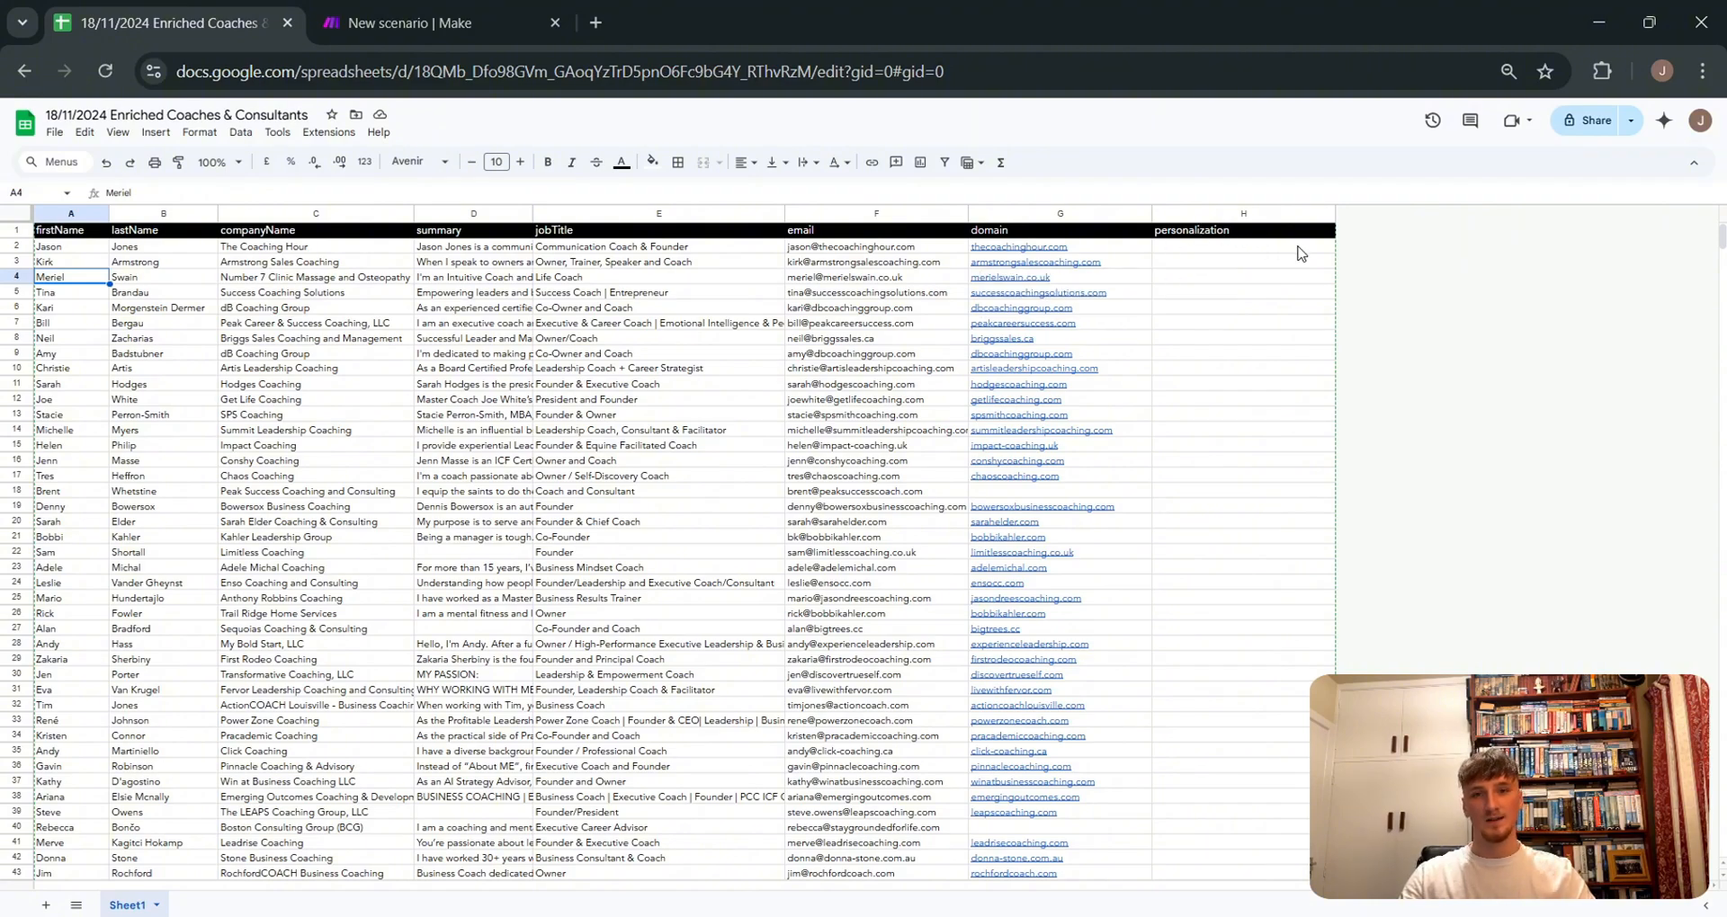
scroll(1268, 320, "down", 20)
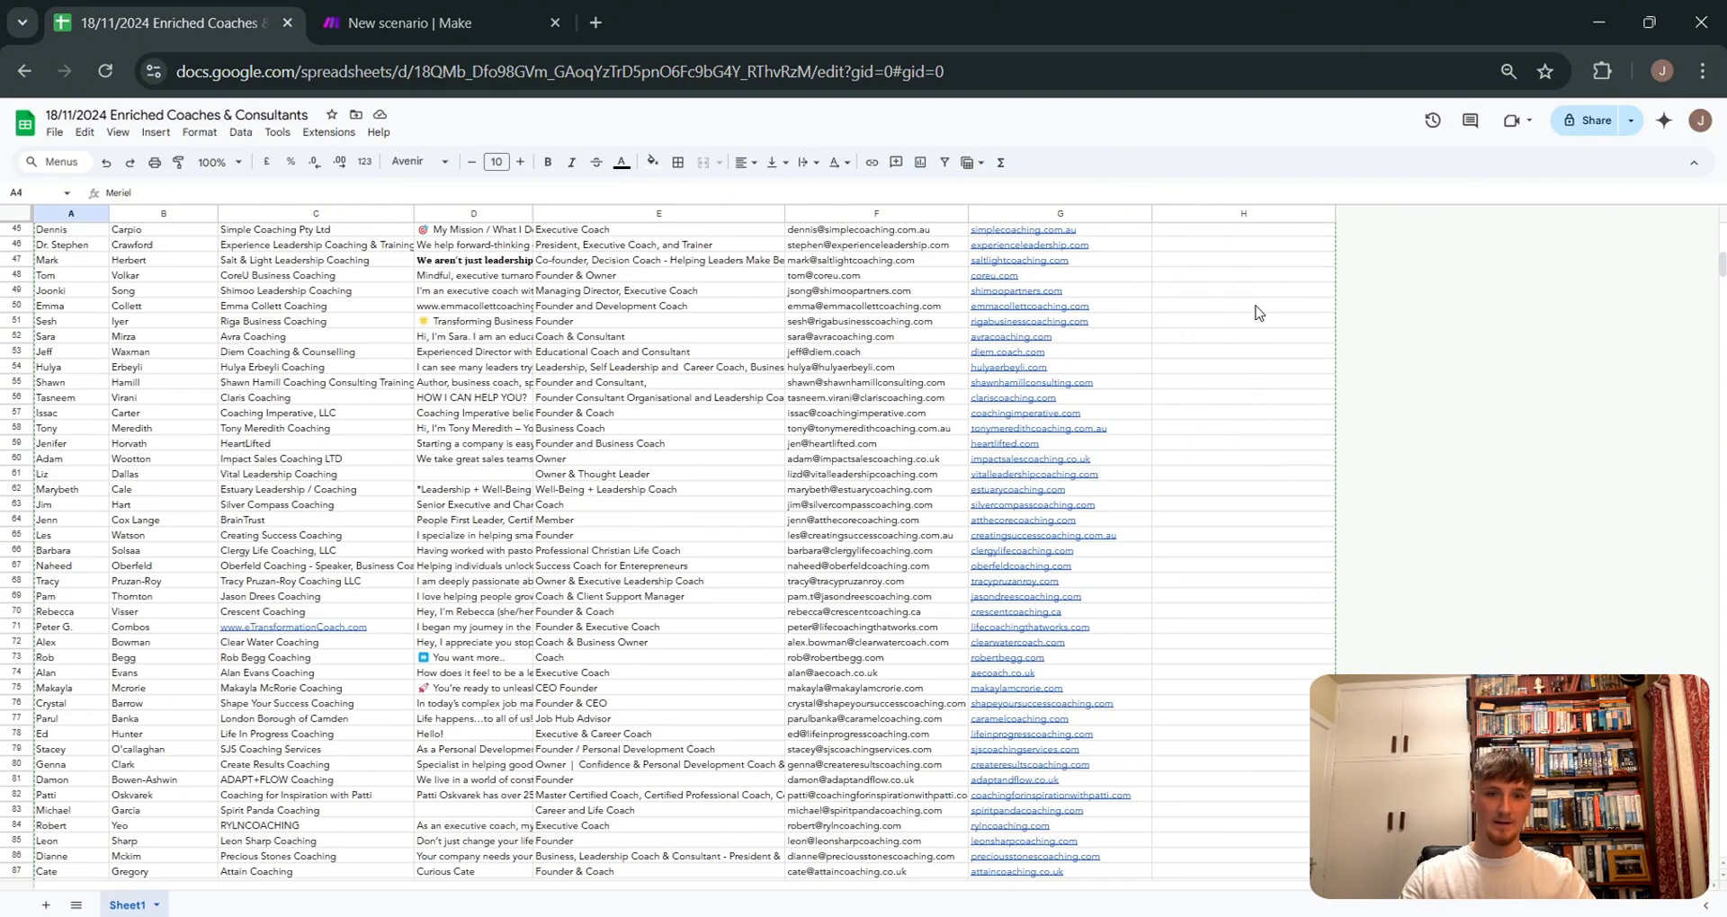
scroll(1248, 328, "up", 20)
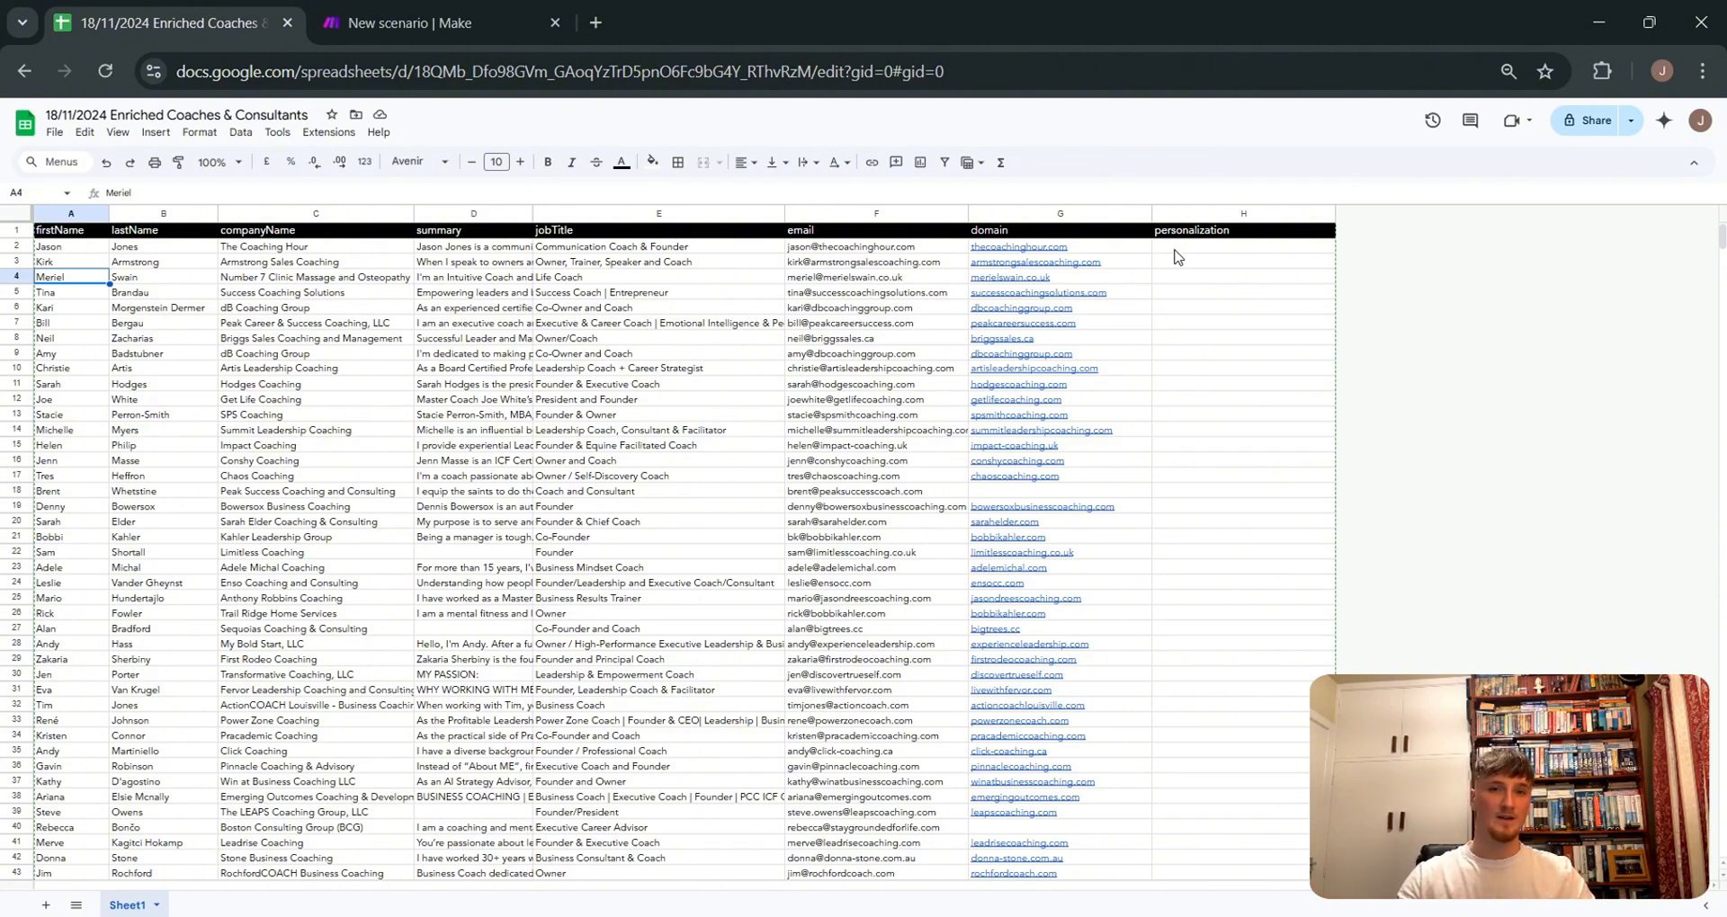
Step: Switch to the Make scenario and add a Google Sheets Search Rows module as its first module
left_click(409, 22)
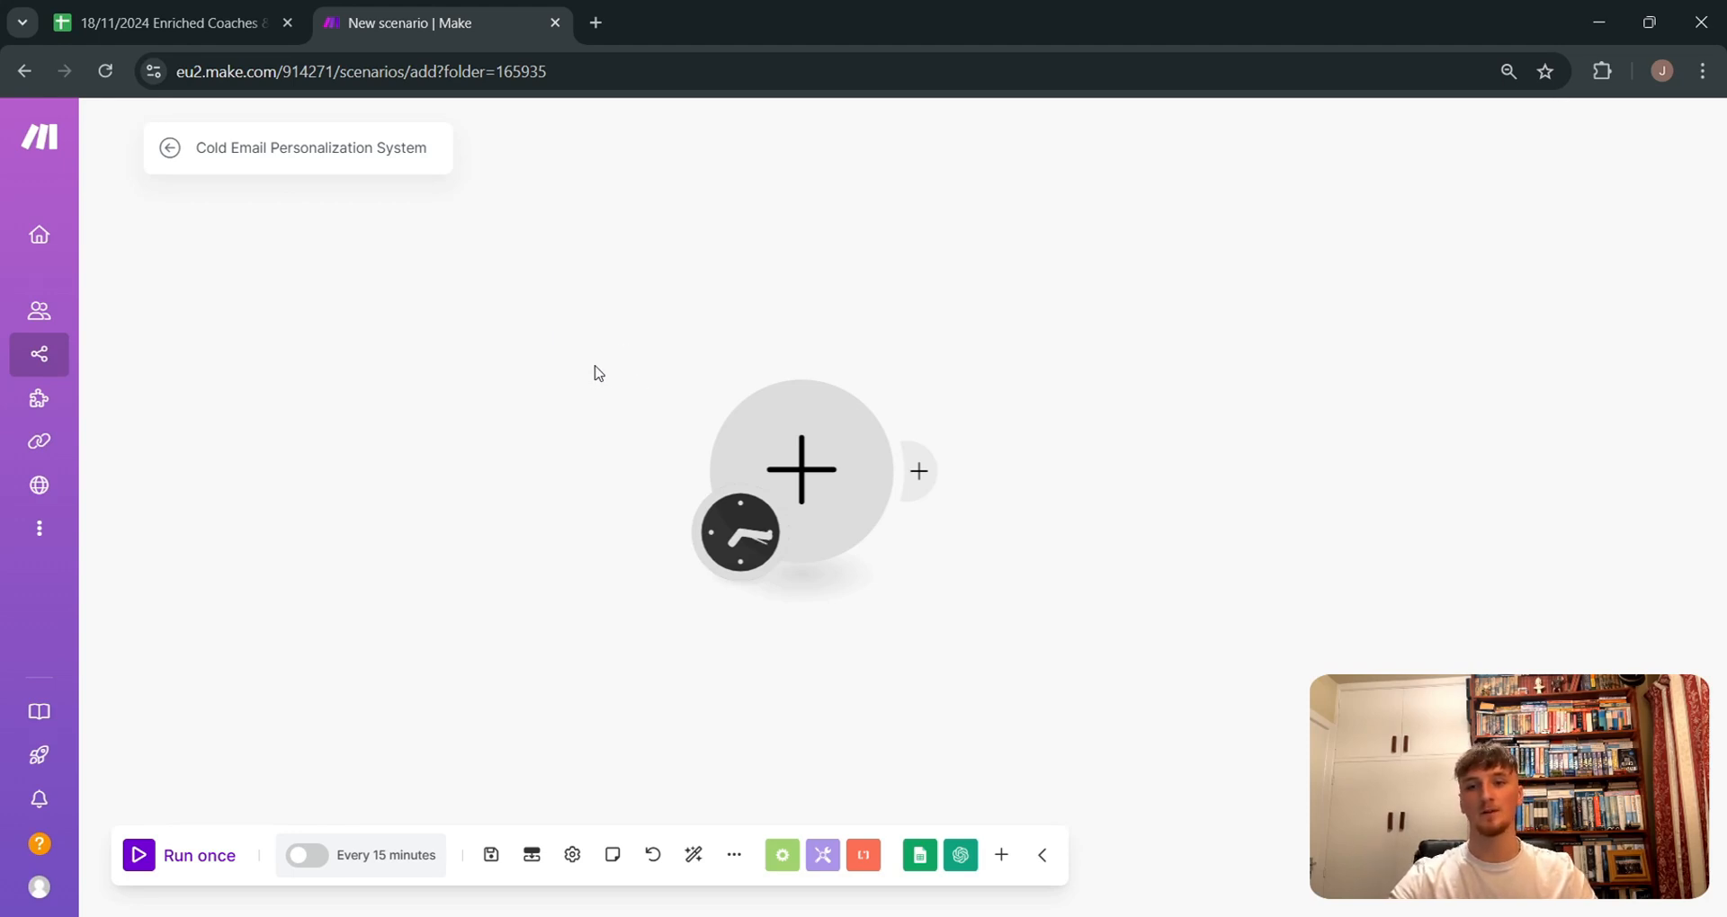
left_click_drag(769, 472, 809, 486)
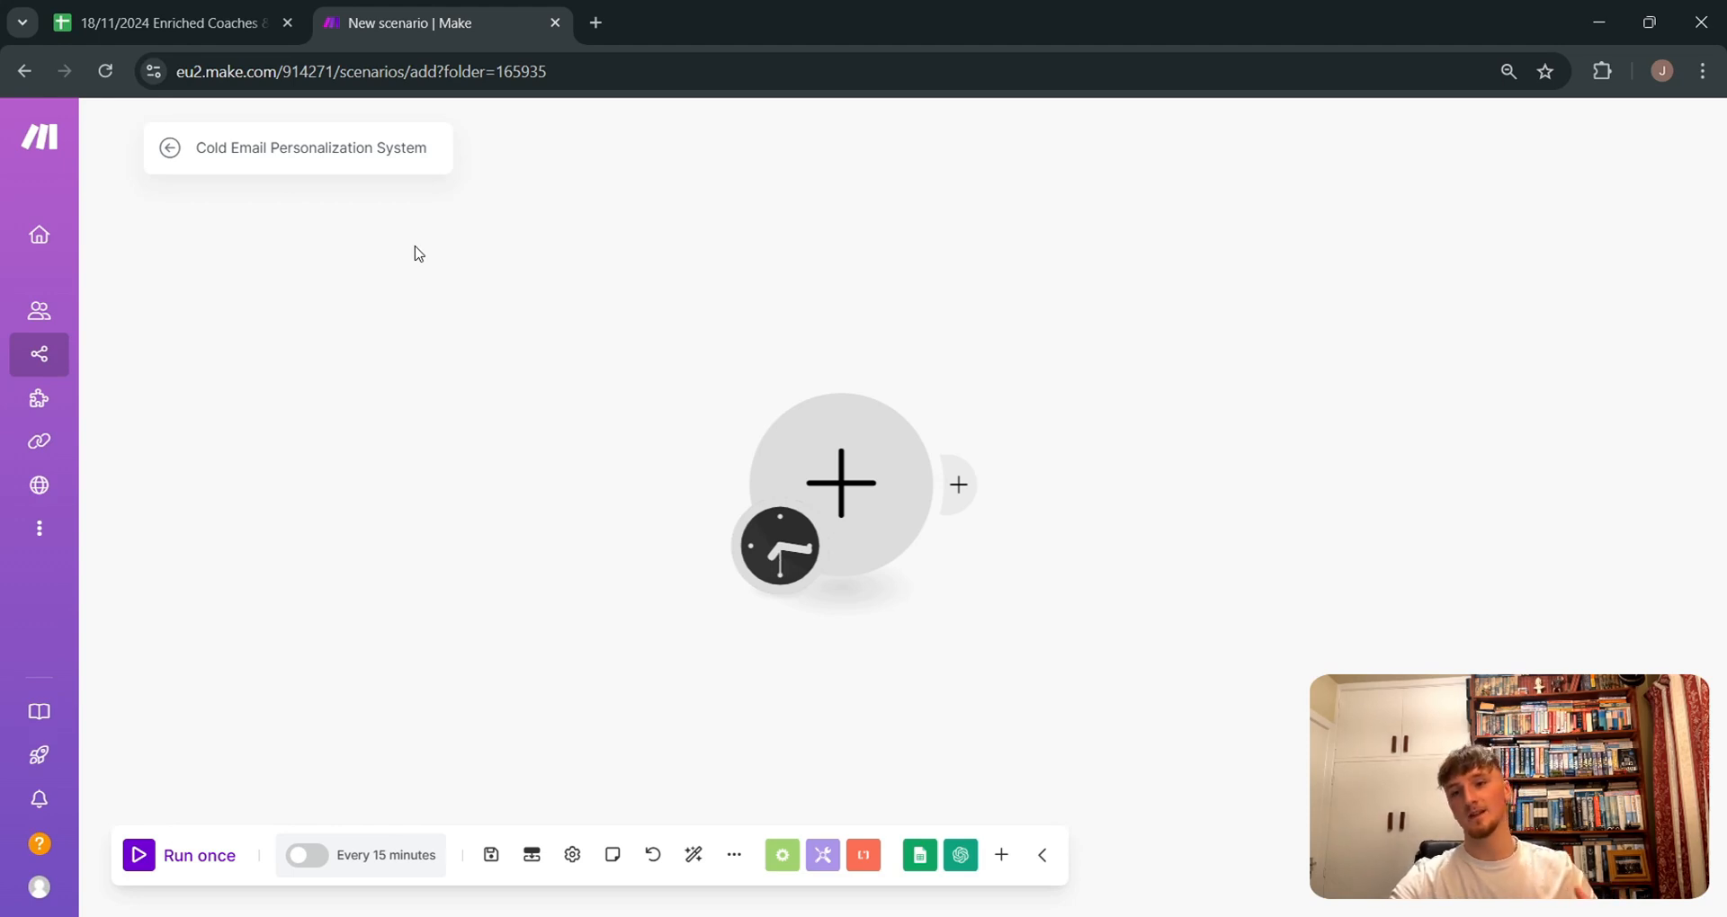
left_click_drag(829, 453, 809, 430)
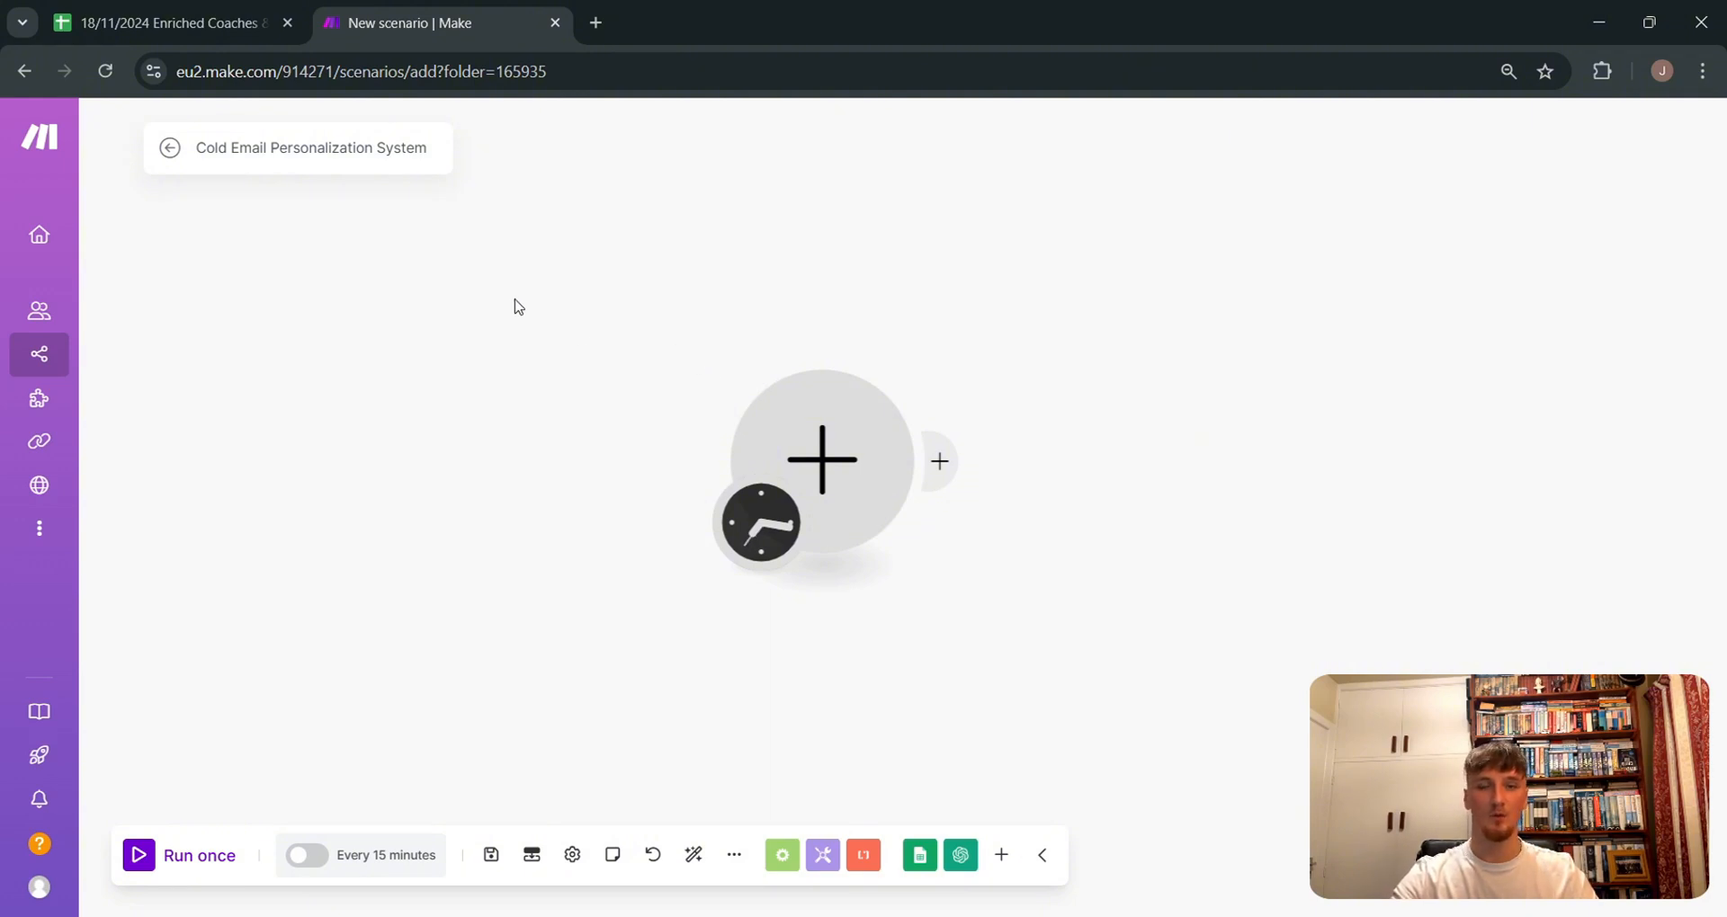
left_click(843, 466)
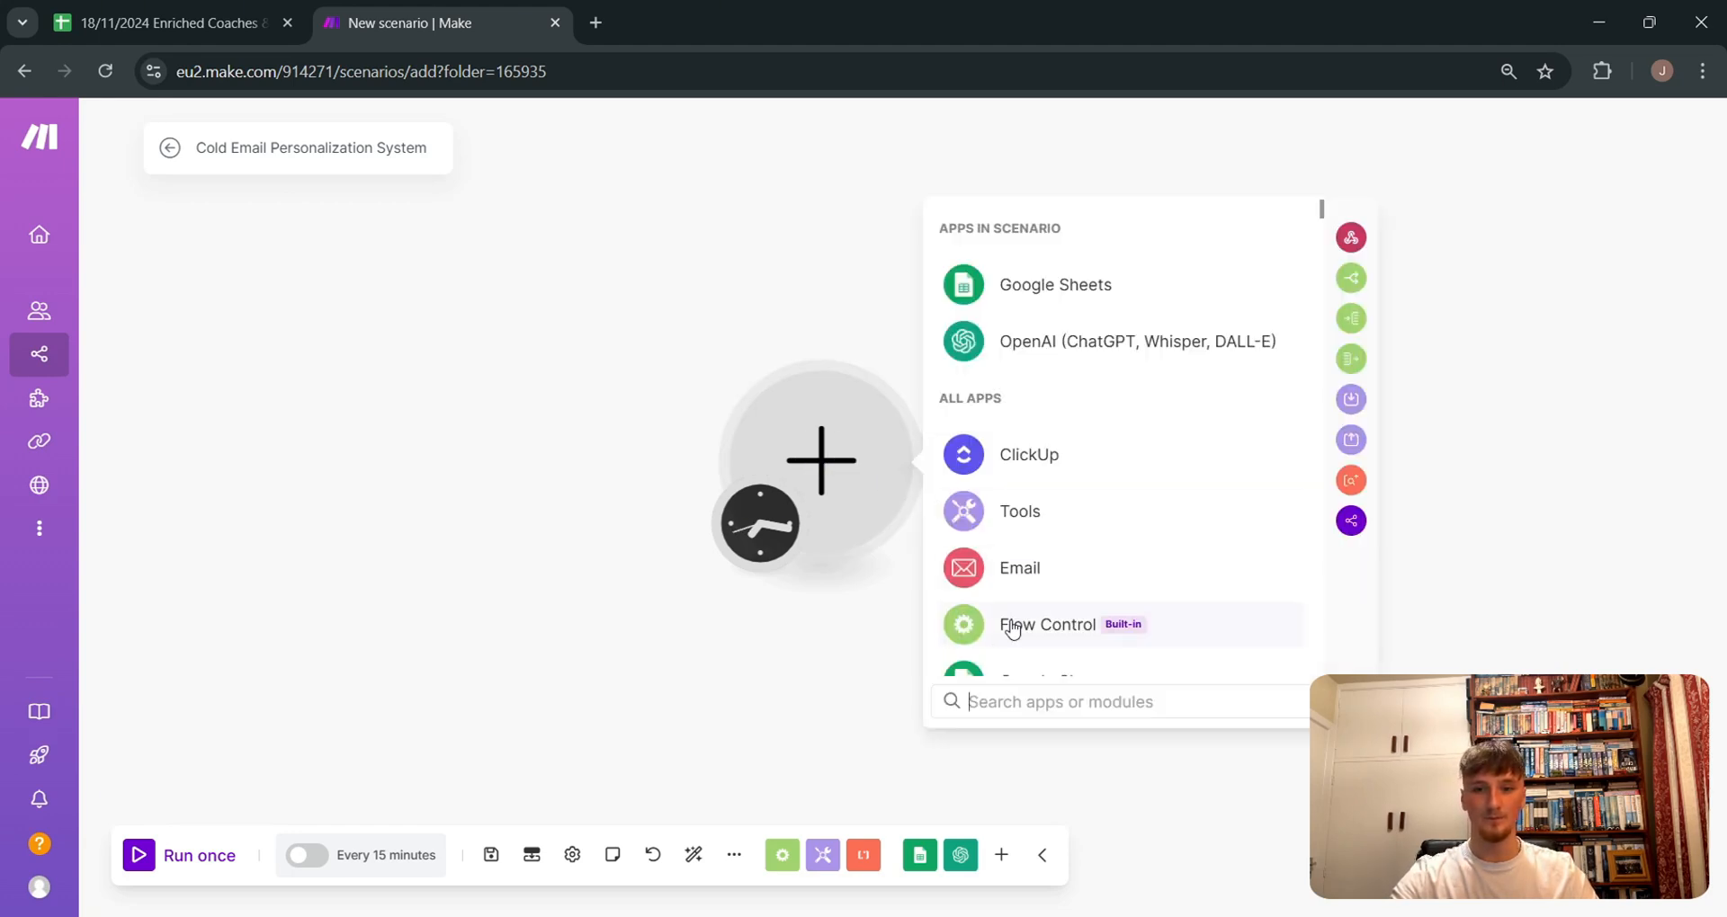
left_click(1054, 288)
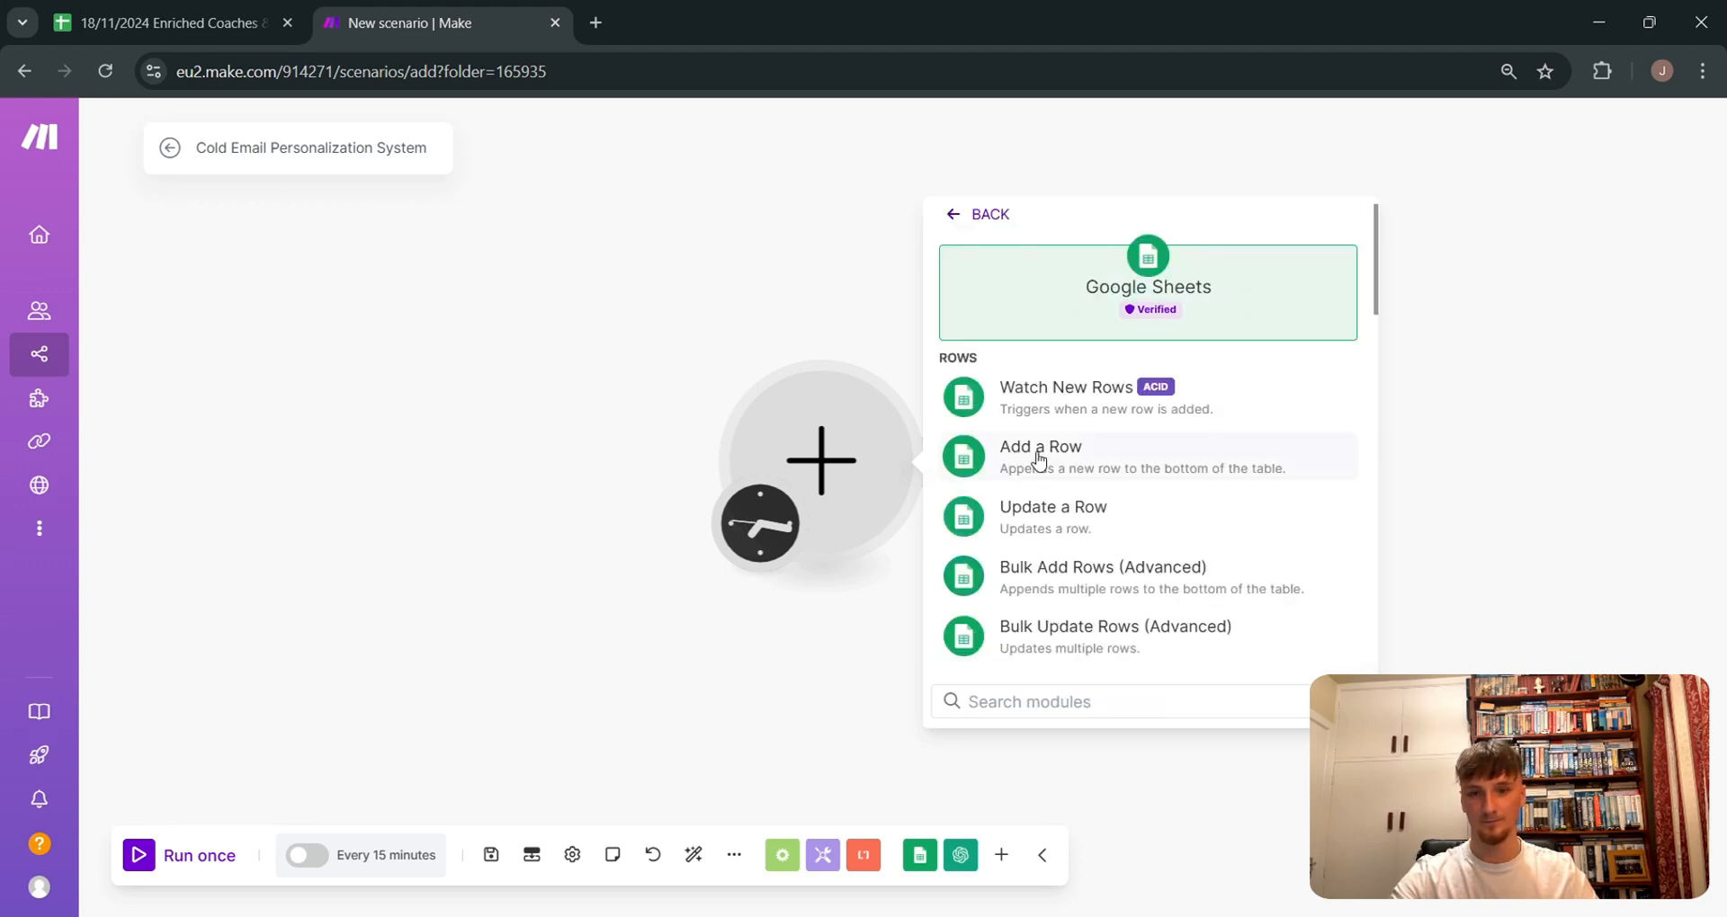
left_click(964, 218)
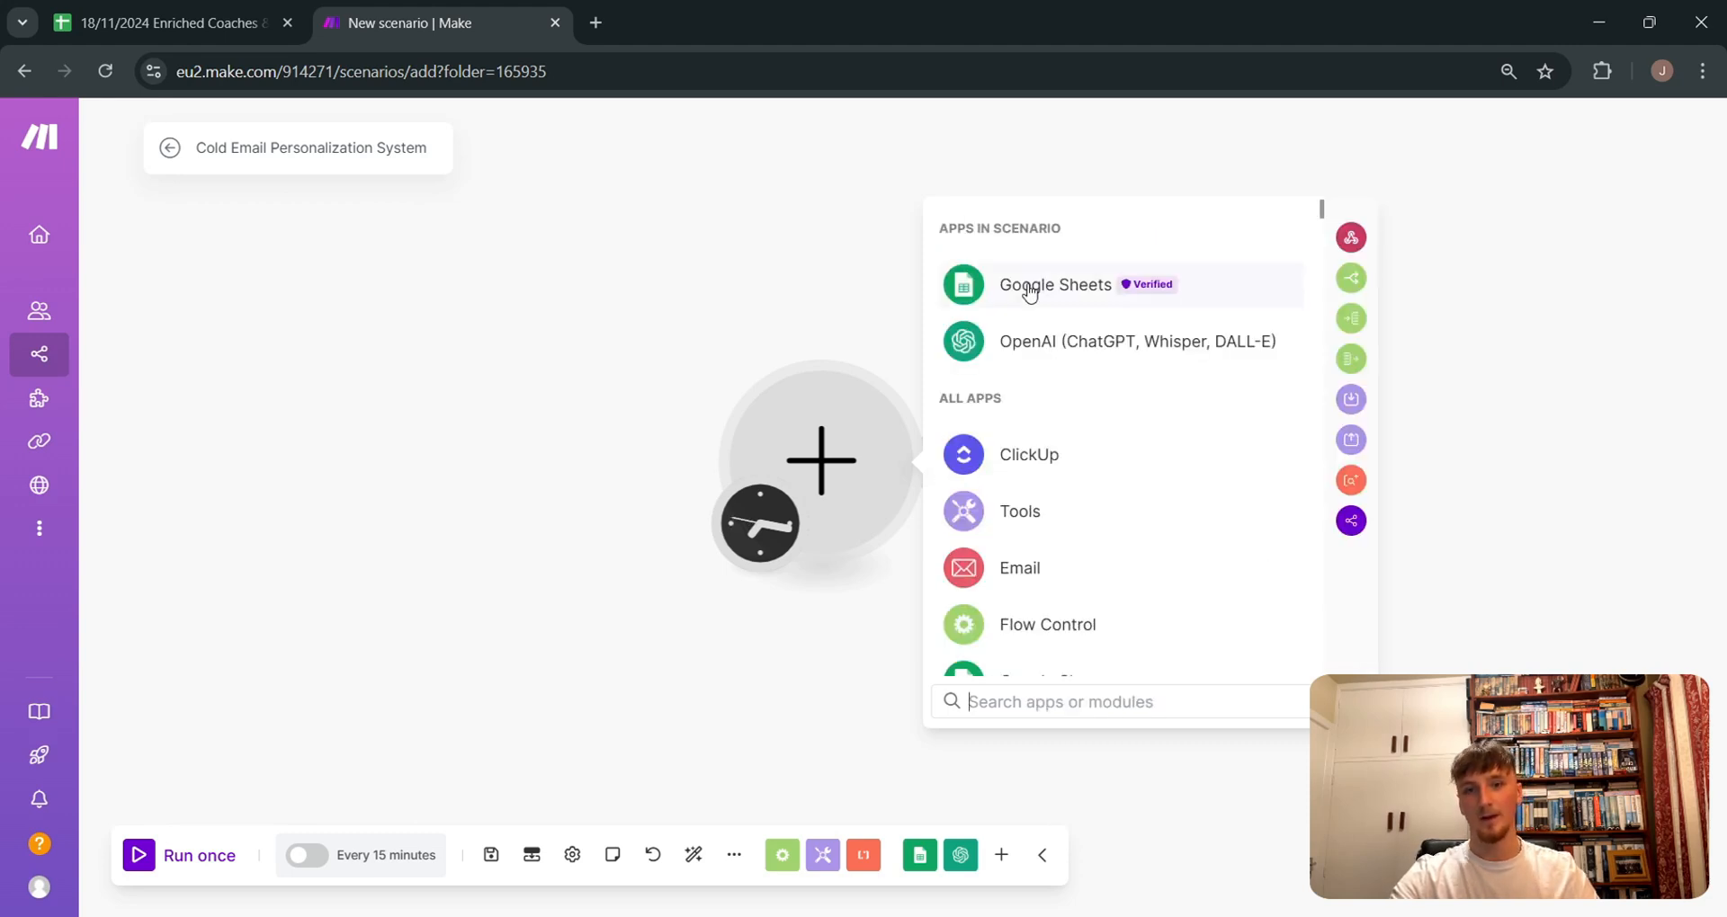
left_click(1062, 701)
type("googl")
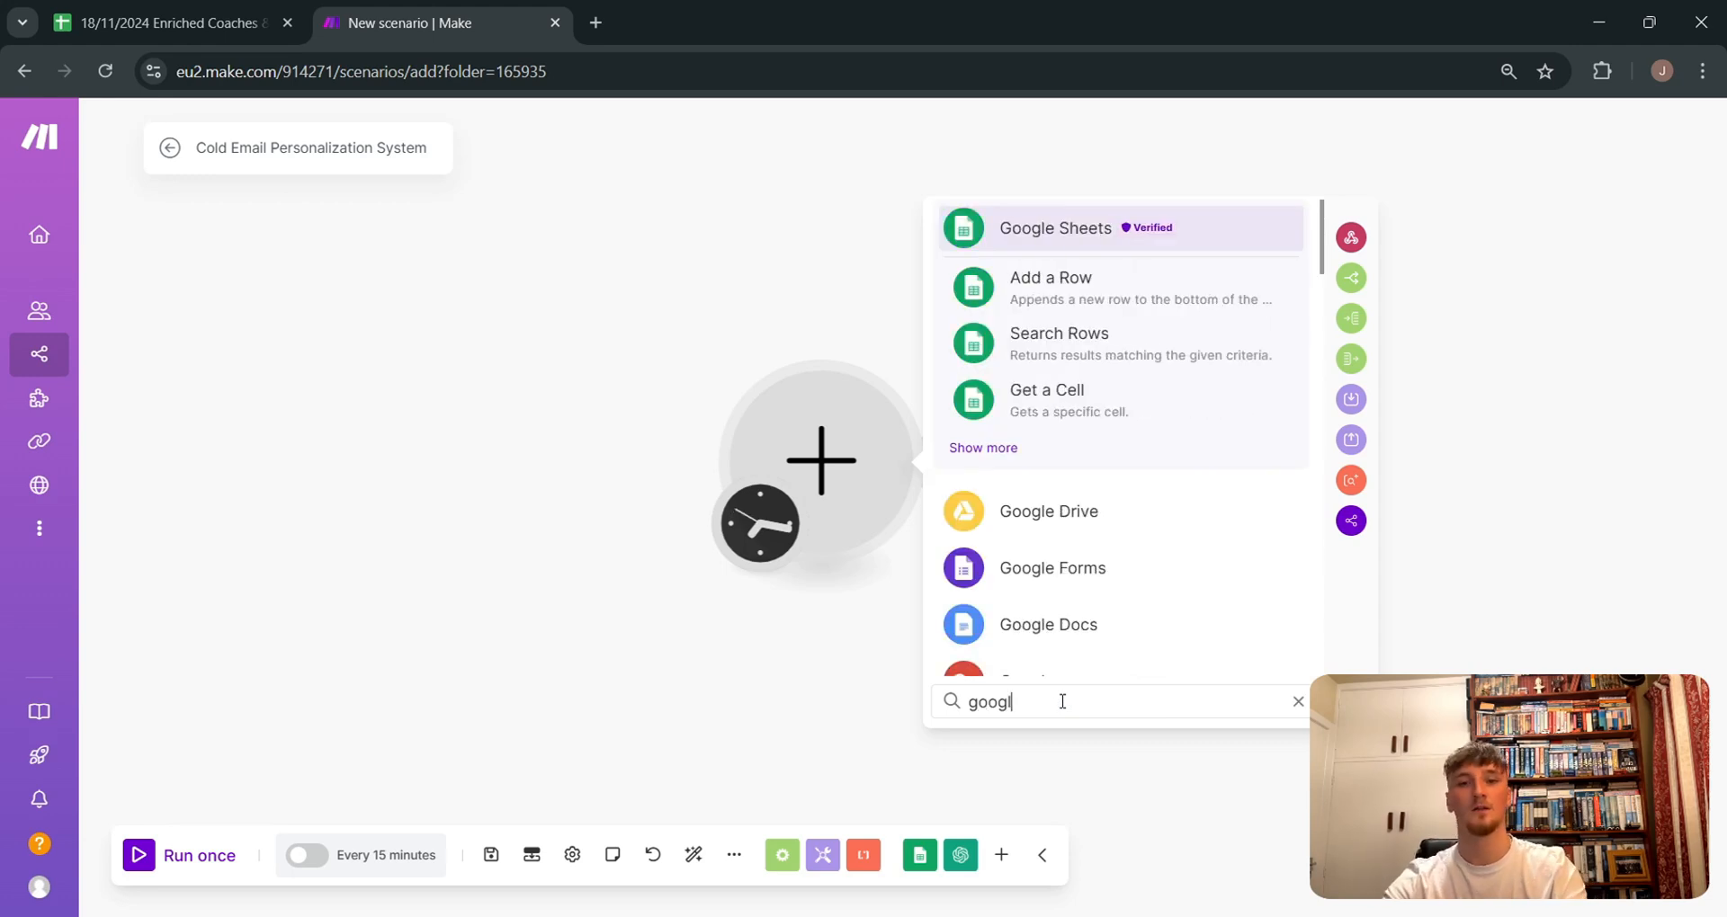
left_click(969, 457)
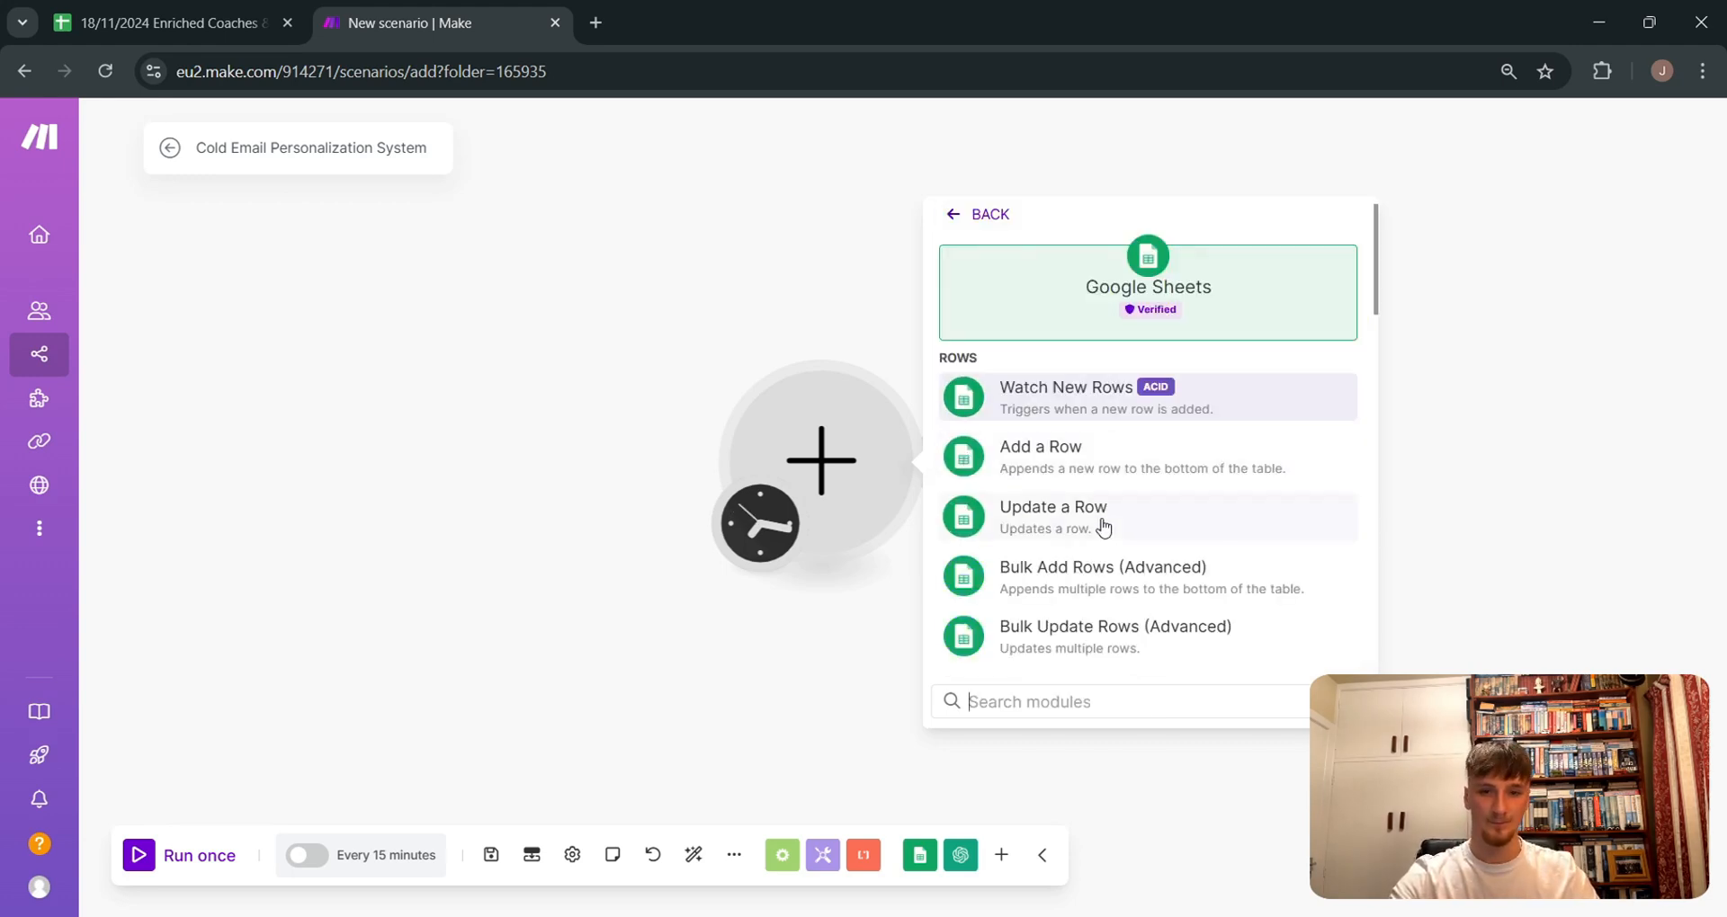
scroll(1110, 507, "down", 1)
scroll(1110, 507, "down", 1)
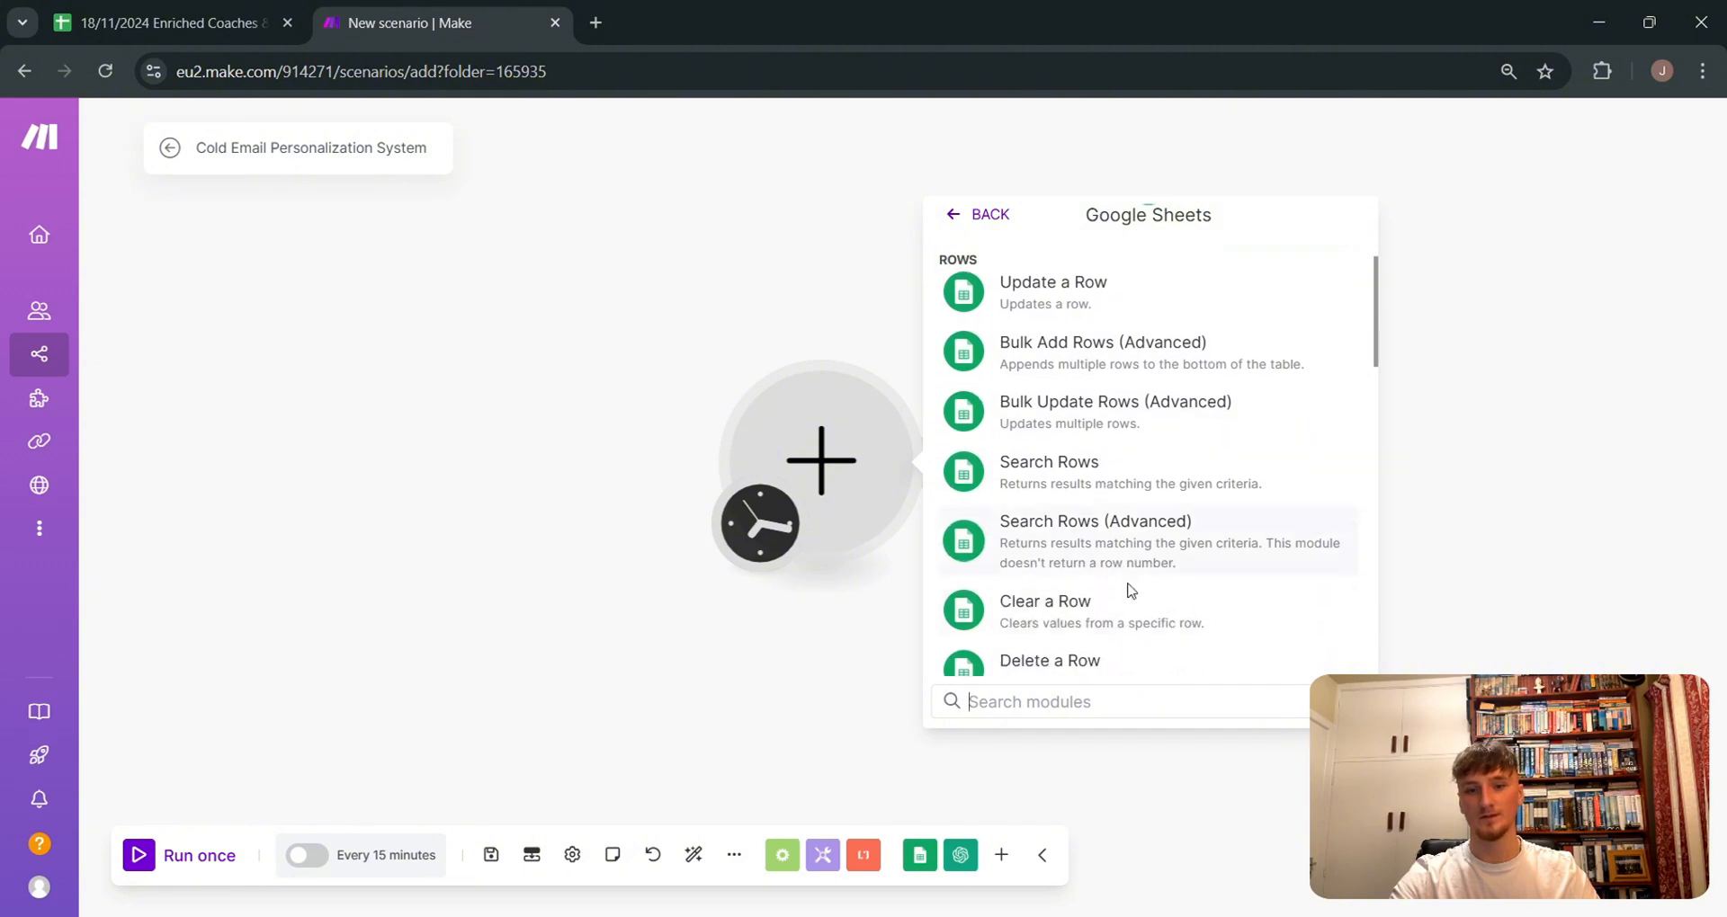
left_click(1066, 481)
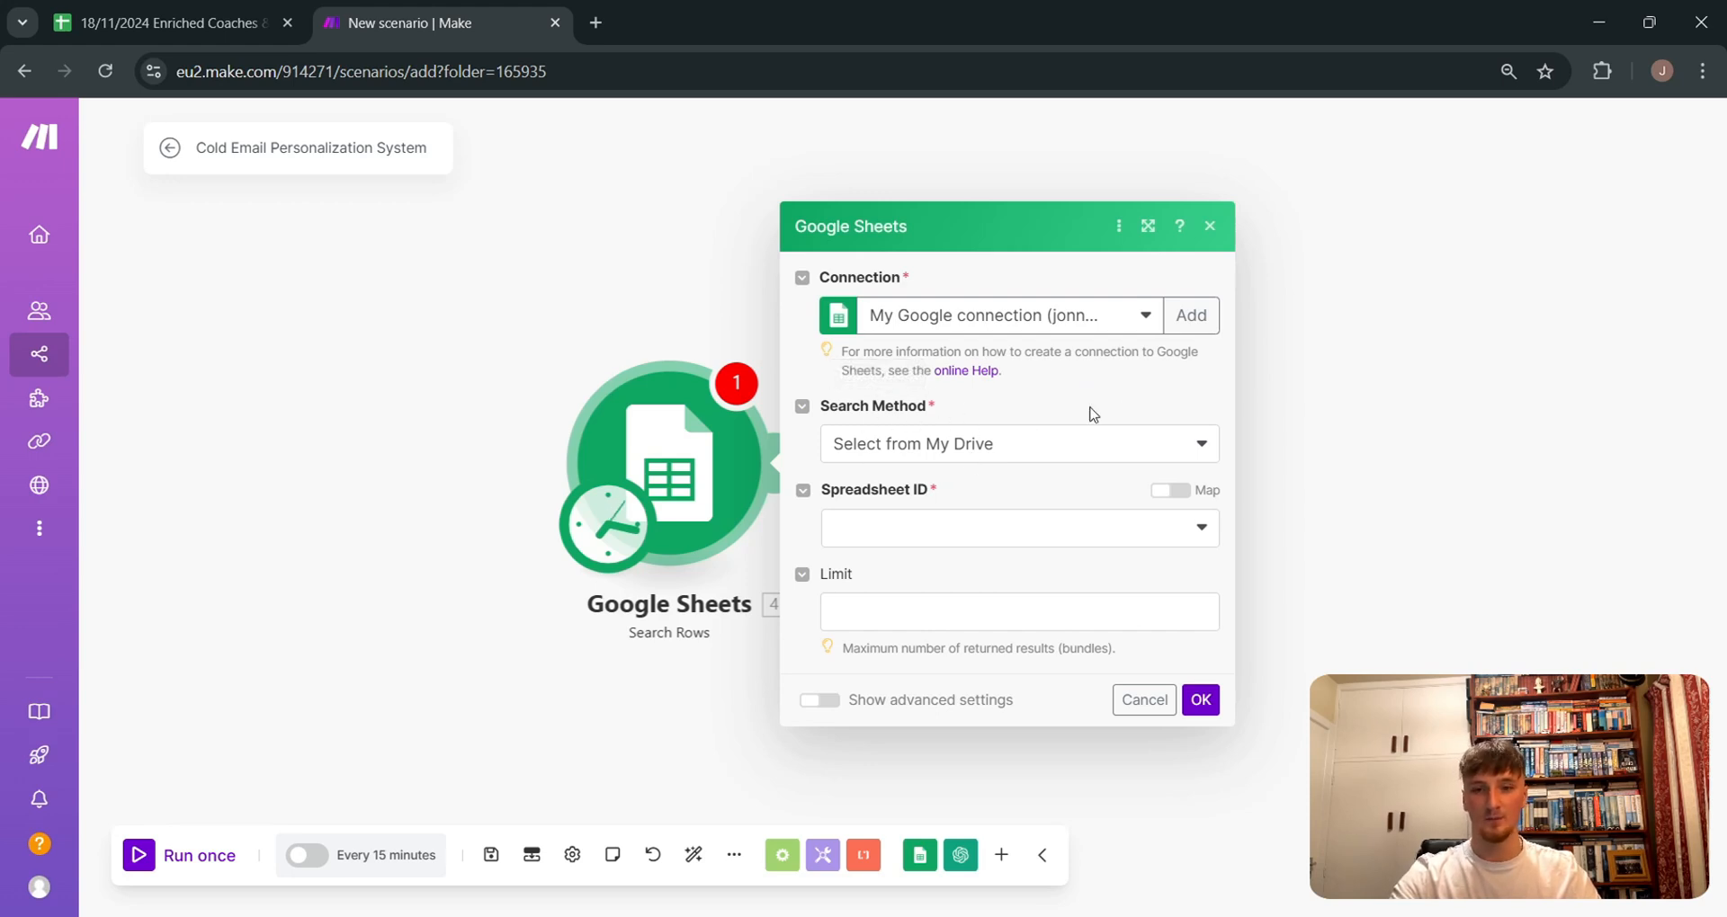
Step: Point the Search Rows module to Sheet1 of the "18/11/2024 Enriched Coaches & Consultants" spreadsheet
left_click(988, 540)
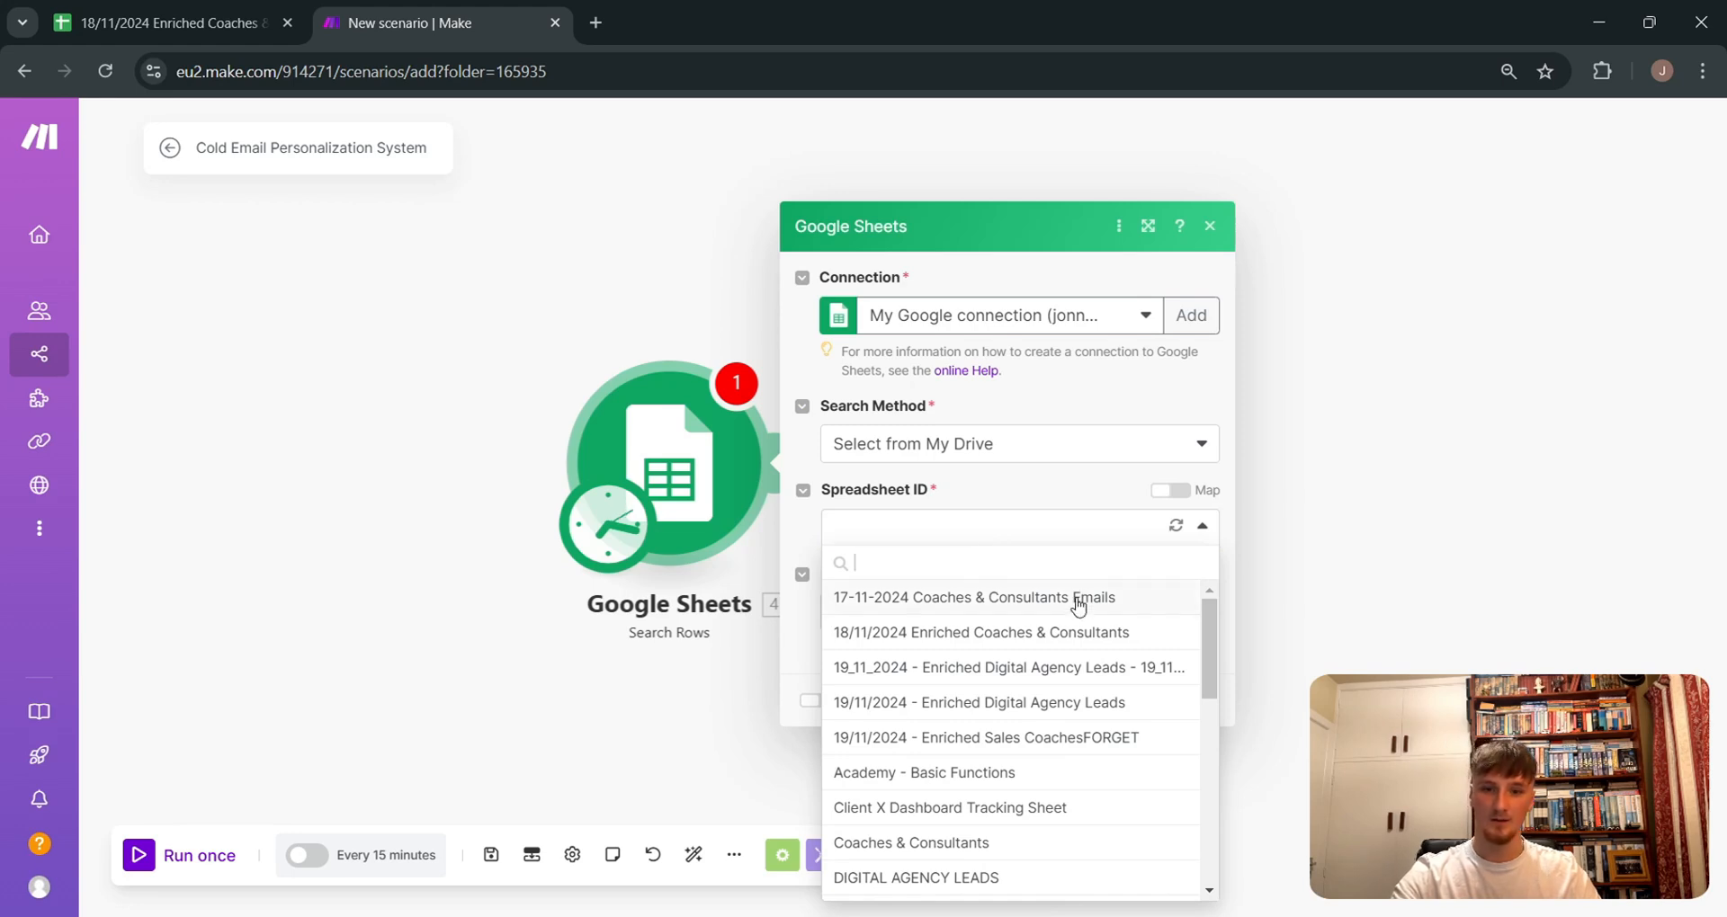
left_click(1061, 646)
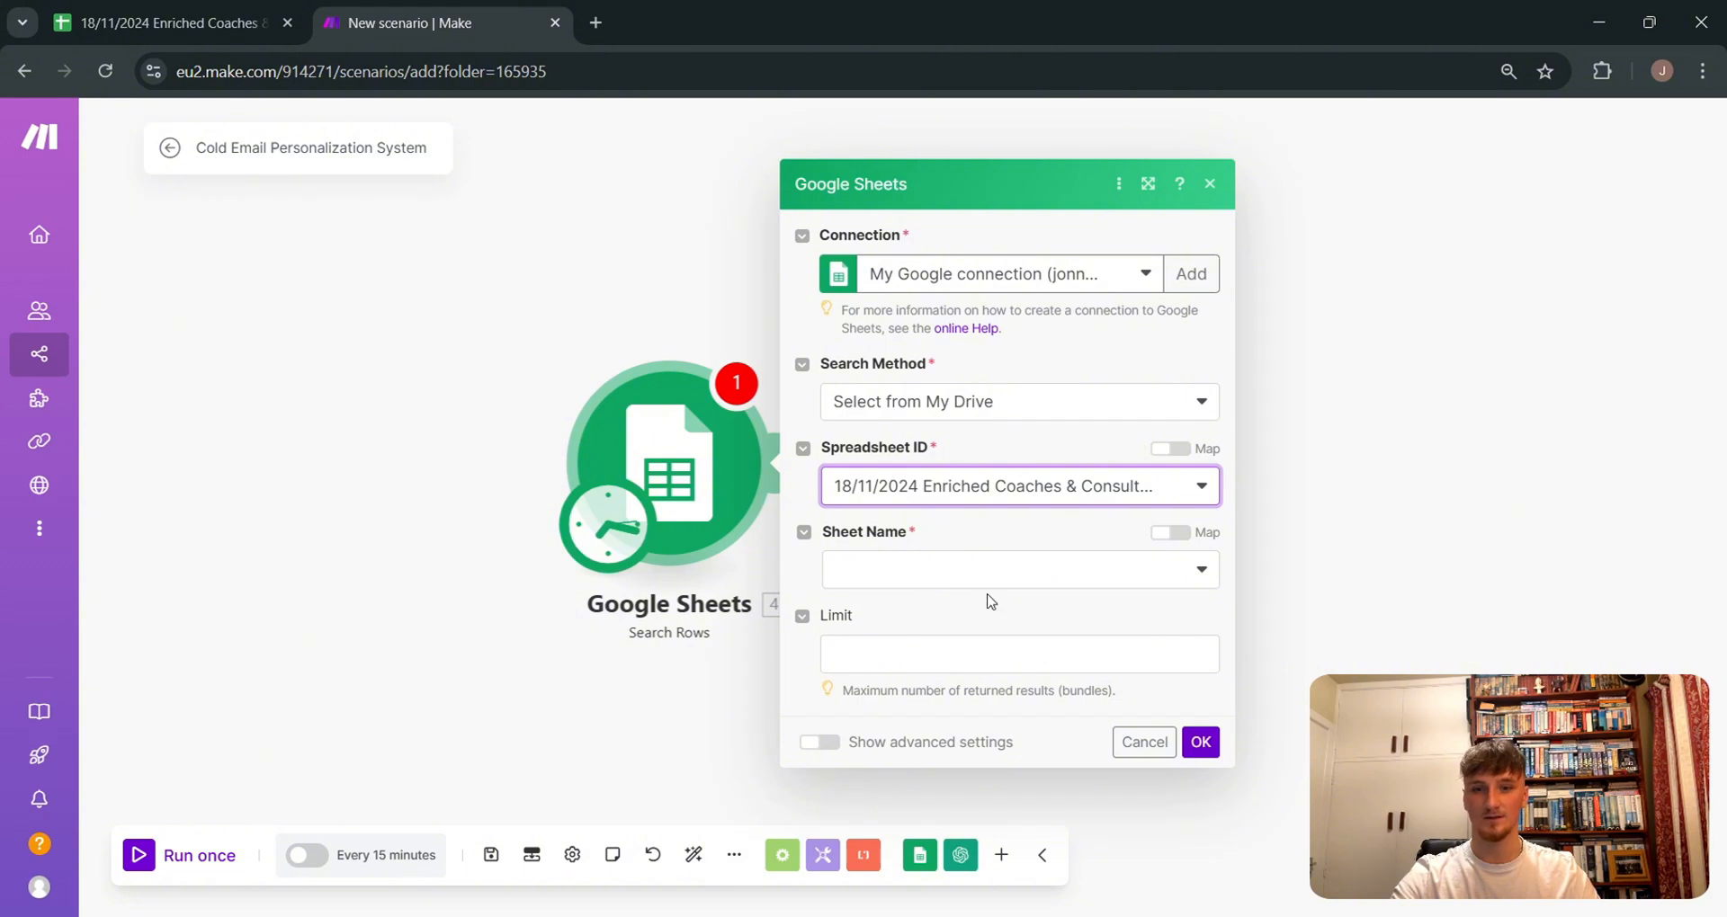
left_click(939, 570)
left_click(960, 599)
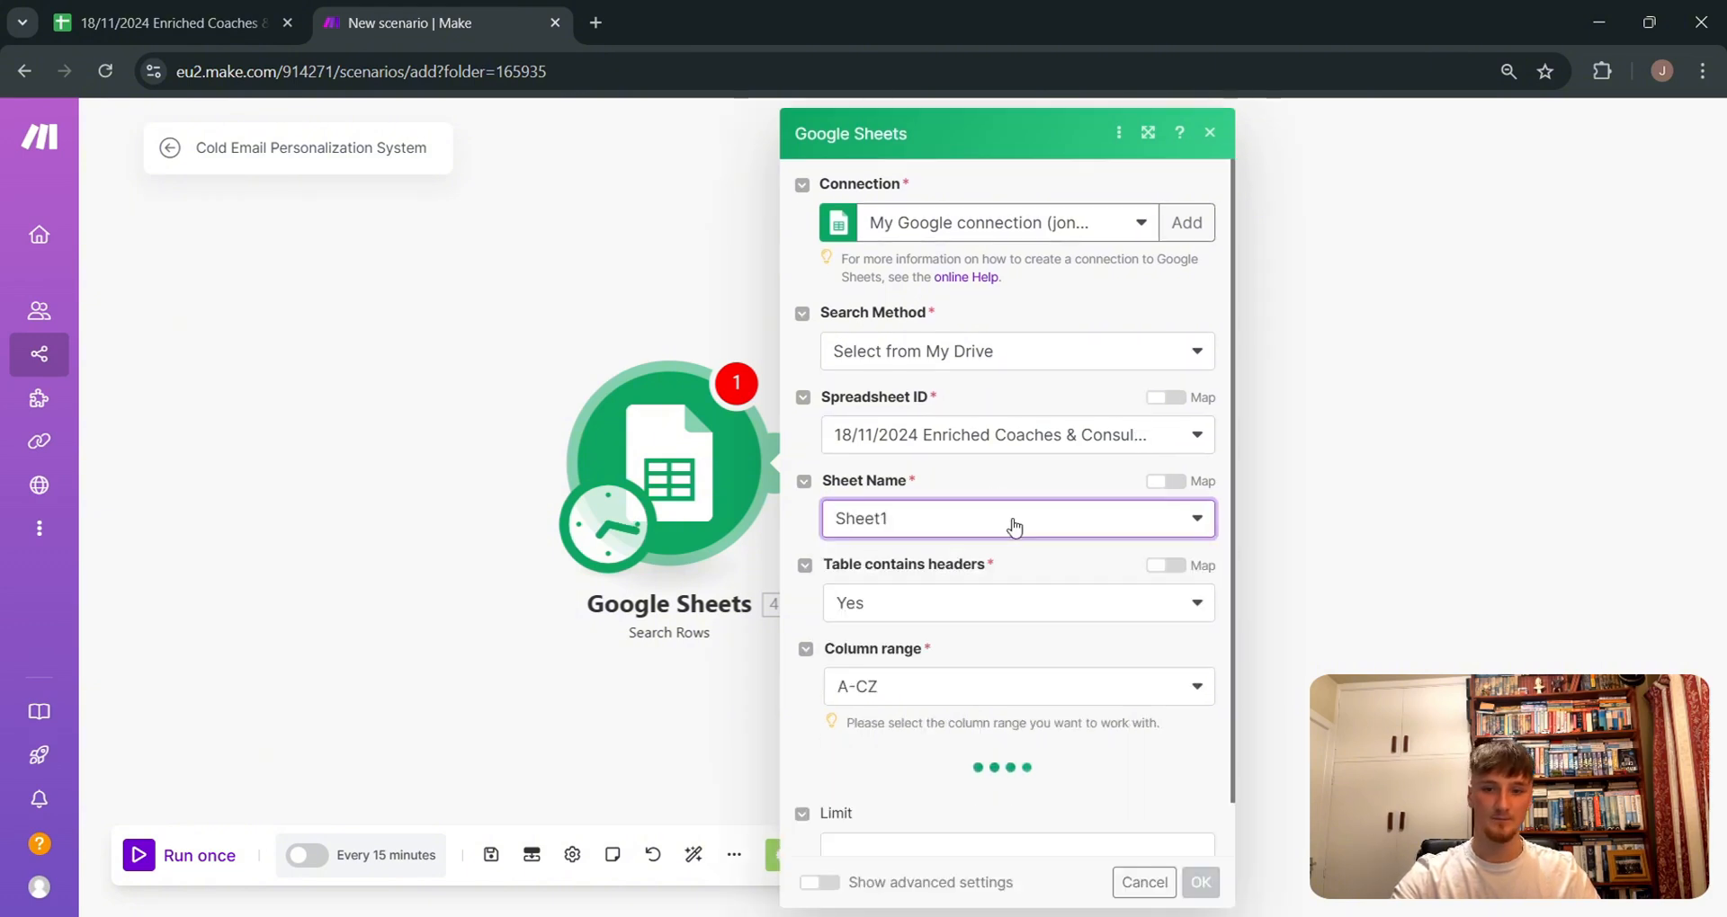
Step: Order the returned rows by row number and save the Search Rows module's settings
scroll(1038, 578, "down", 1)
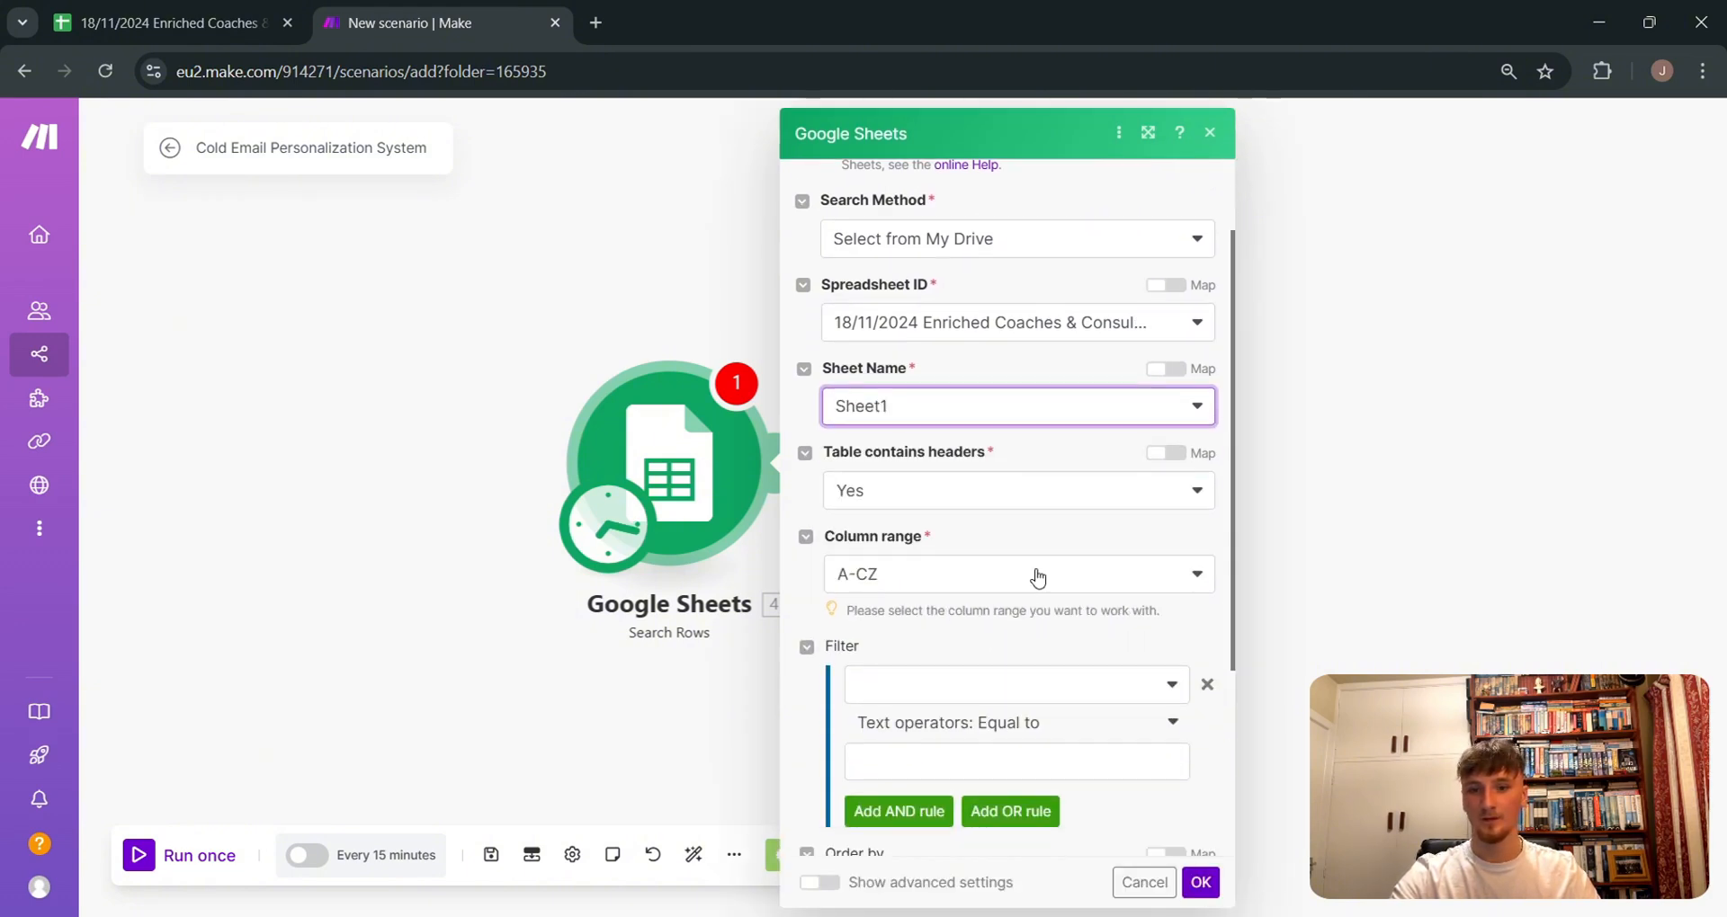
scroll(1038, 578, "down", 3)
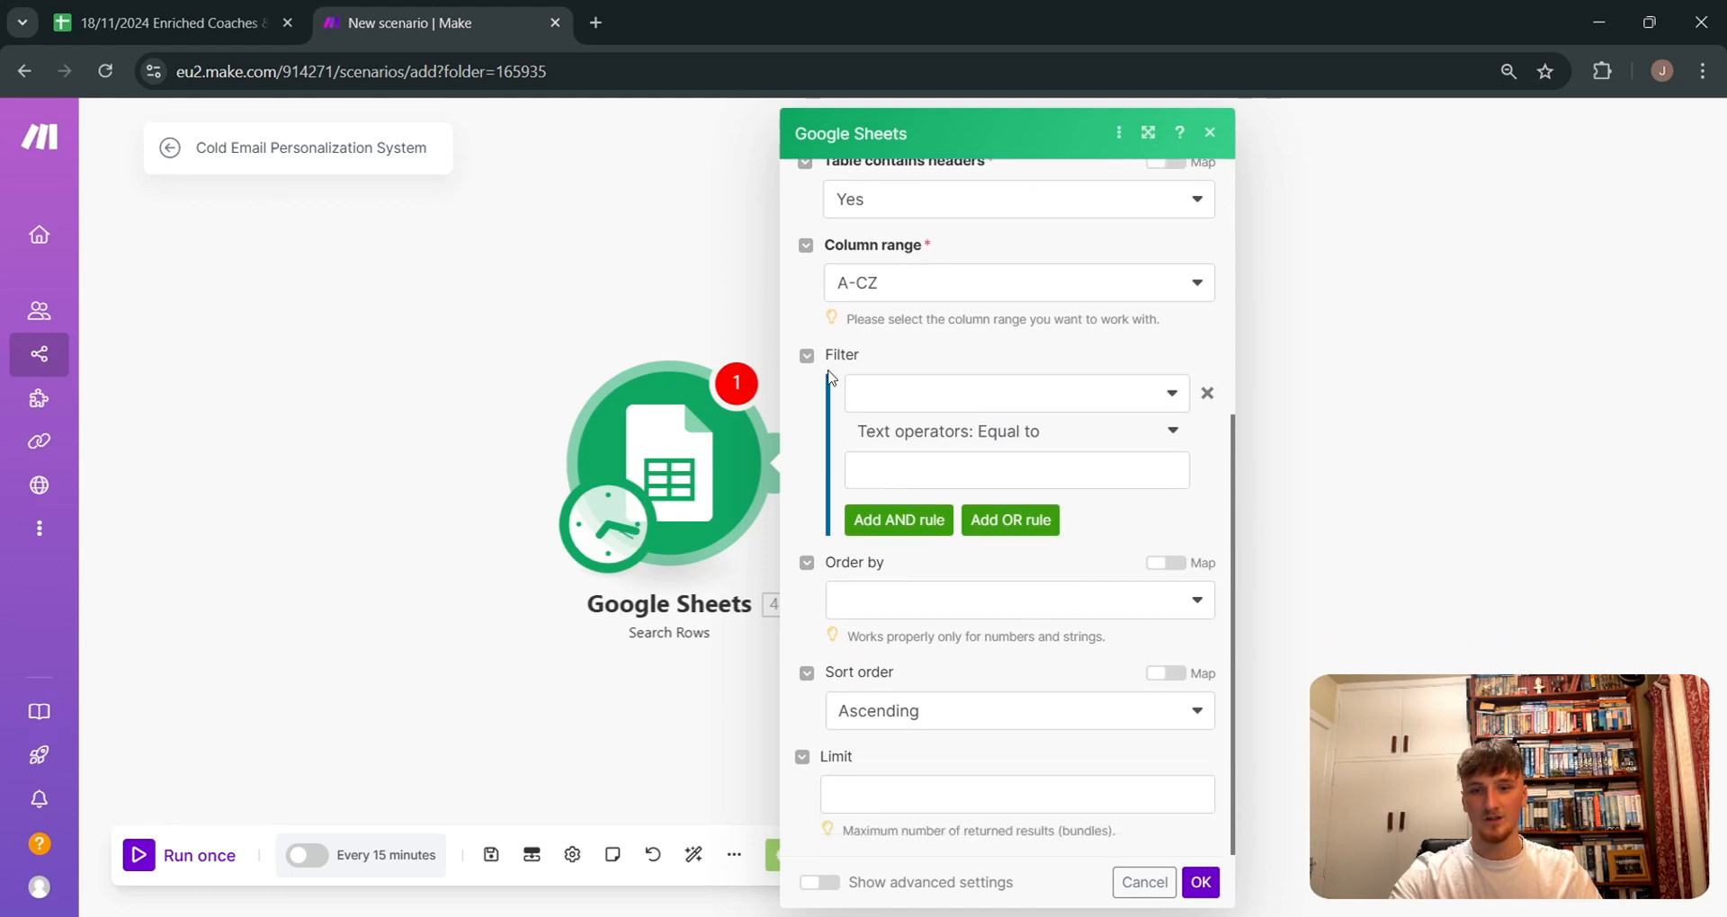
left_click(926, 610)
left_click(961, 717)
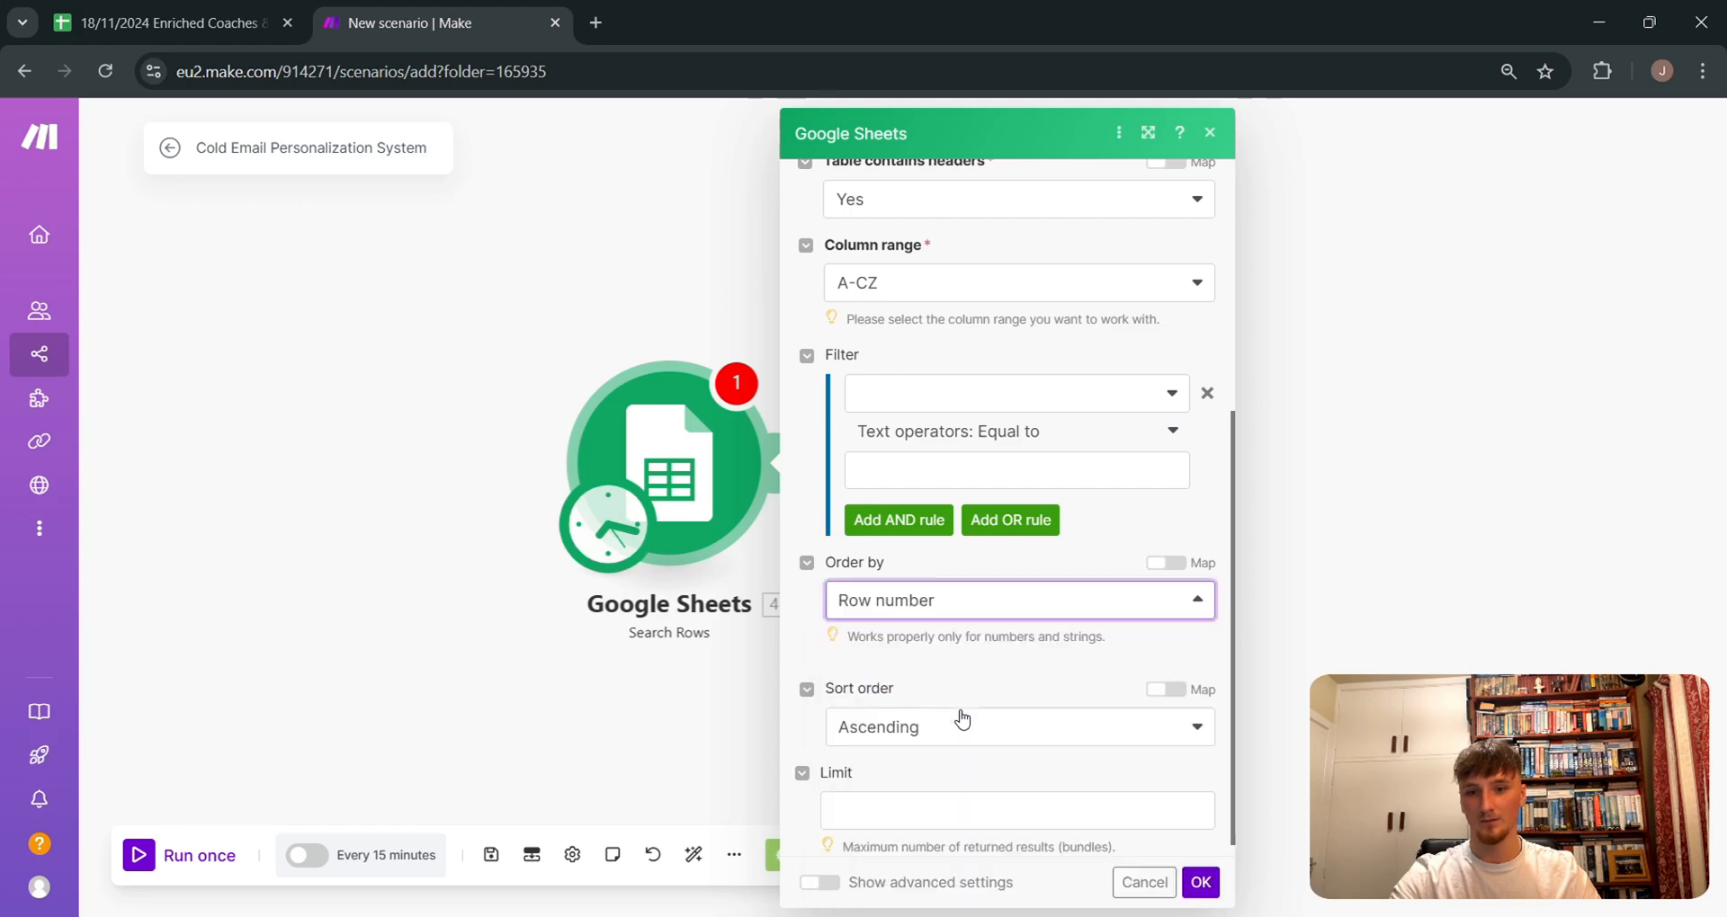
scroll(988, 569, "down", 1)
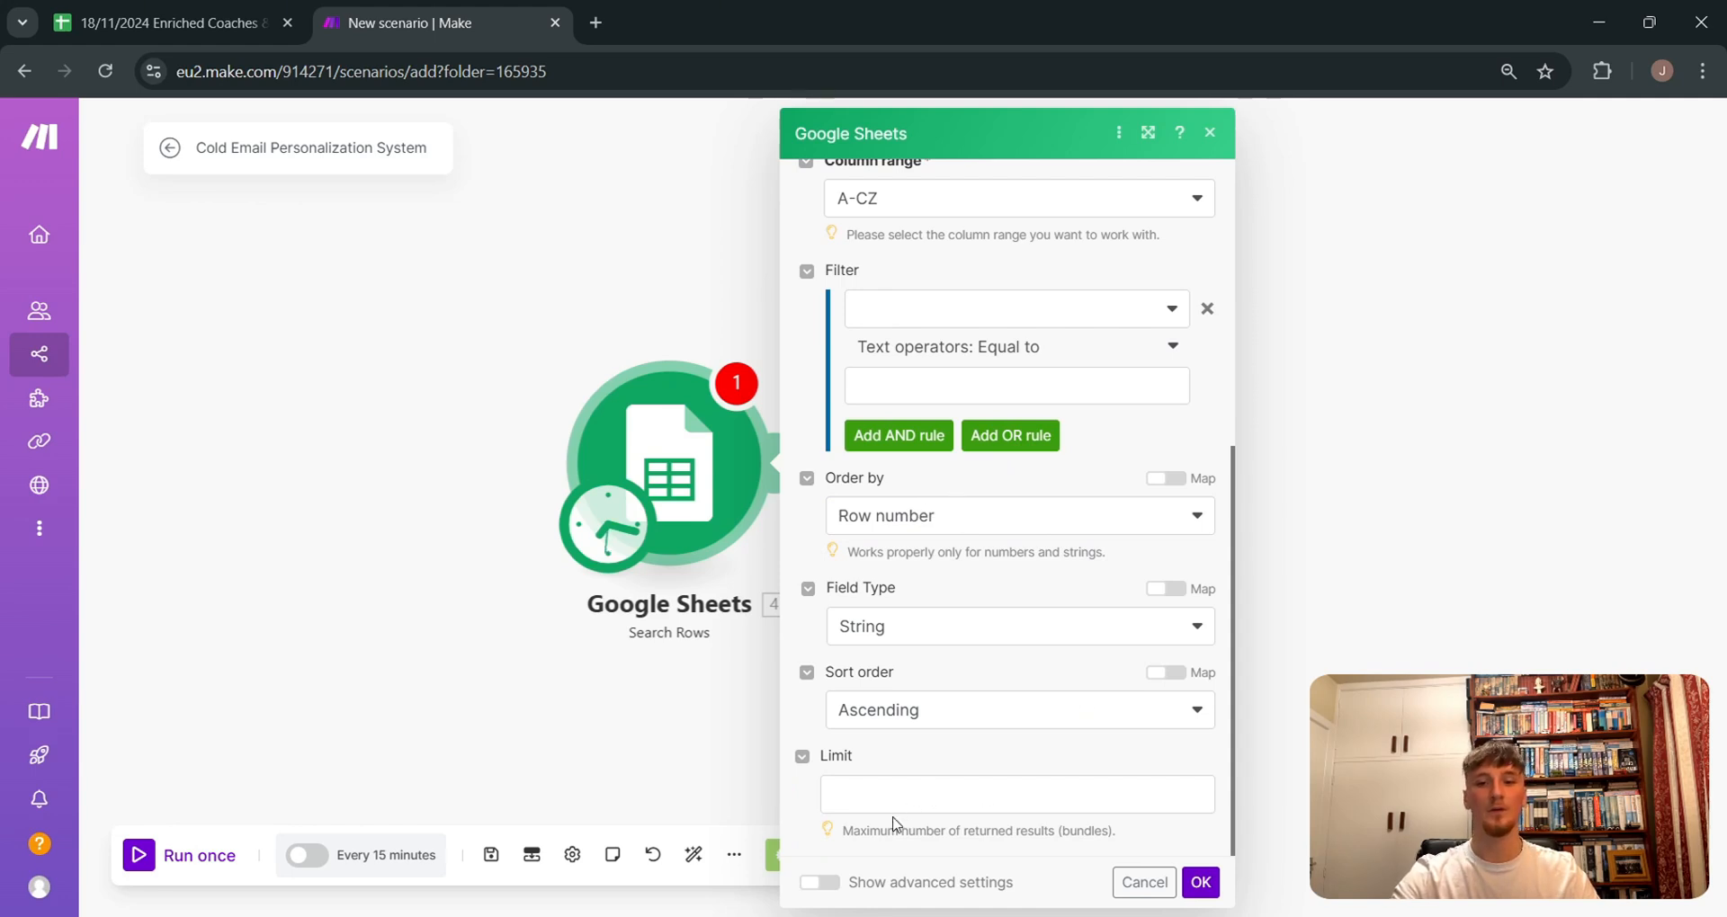
left_click(819, 883)
scroll(952, 717, "up", 1)
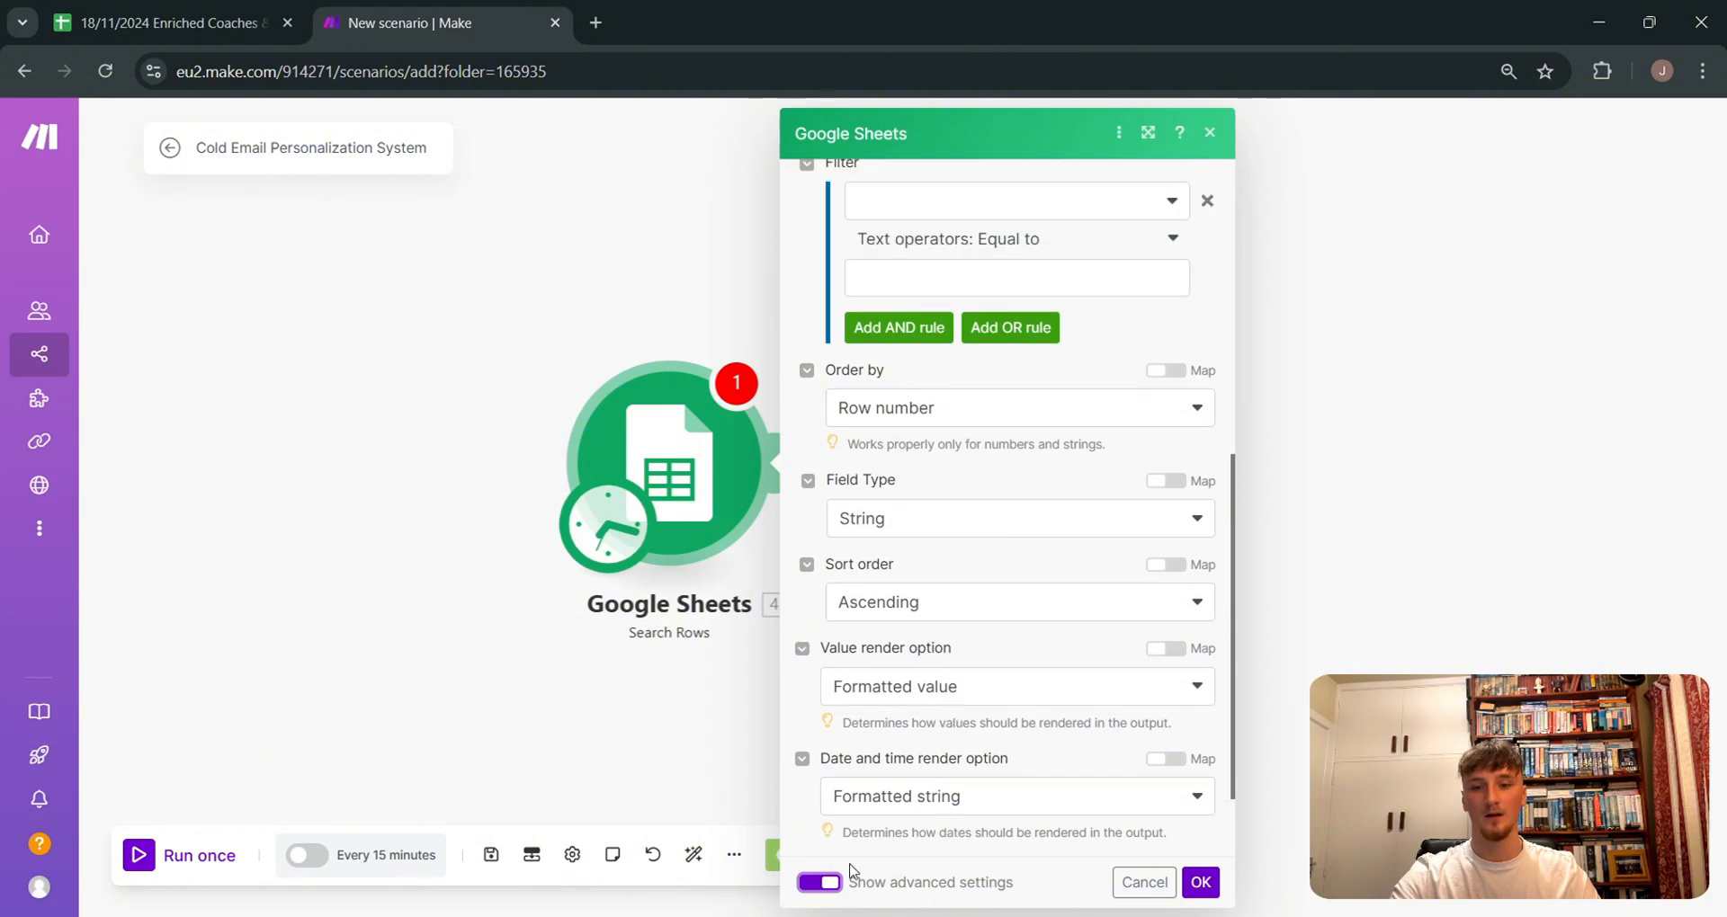
left_click(817, 888)
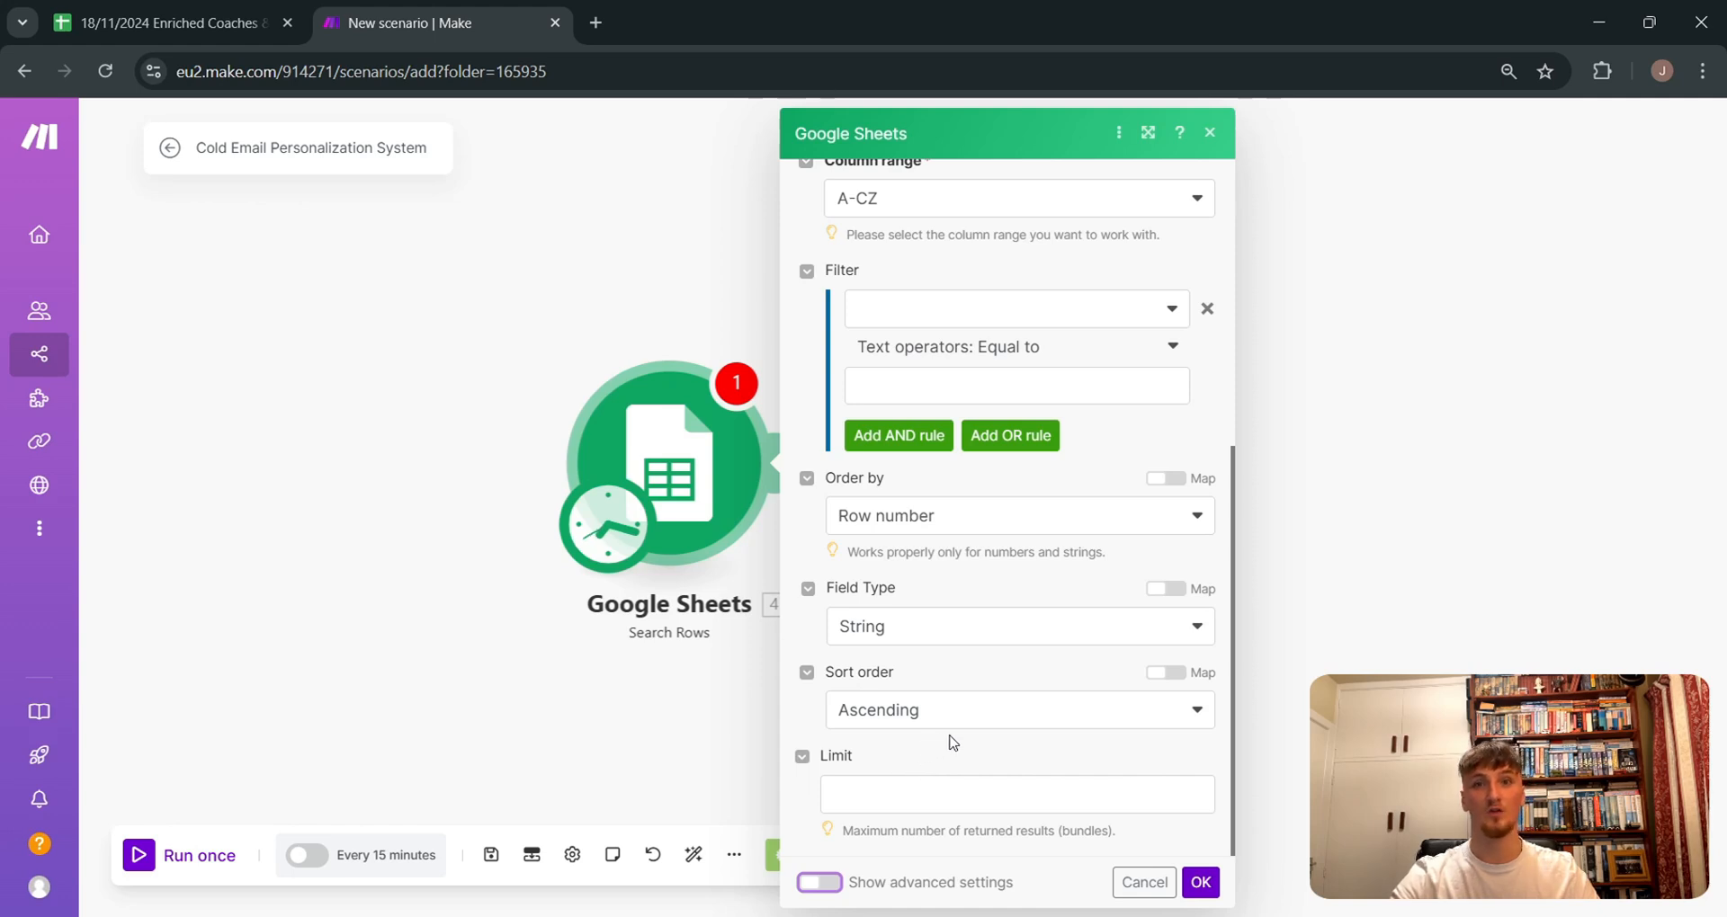
left_click(1202, 884)
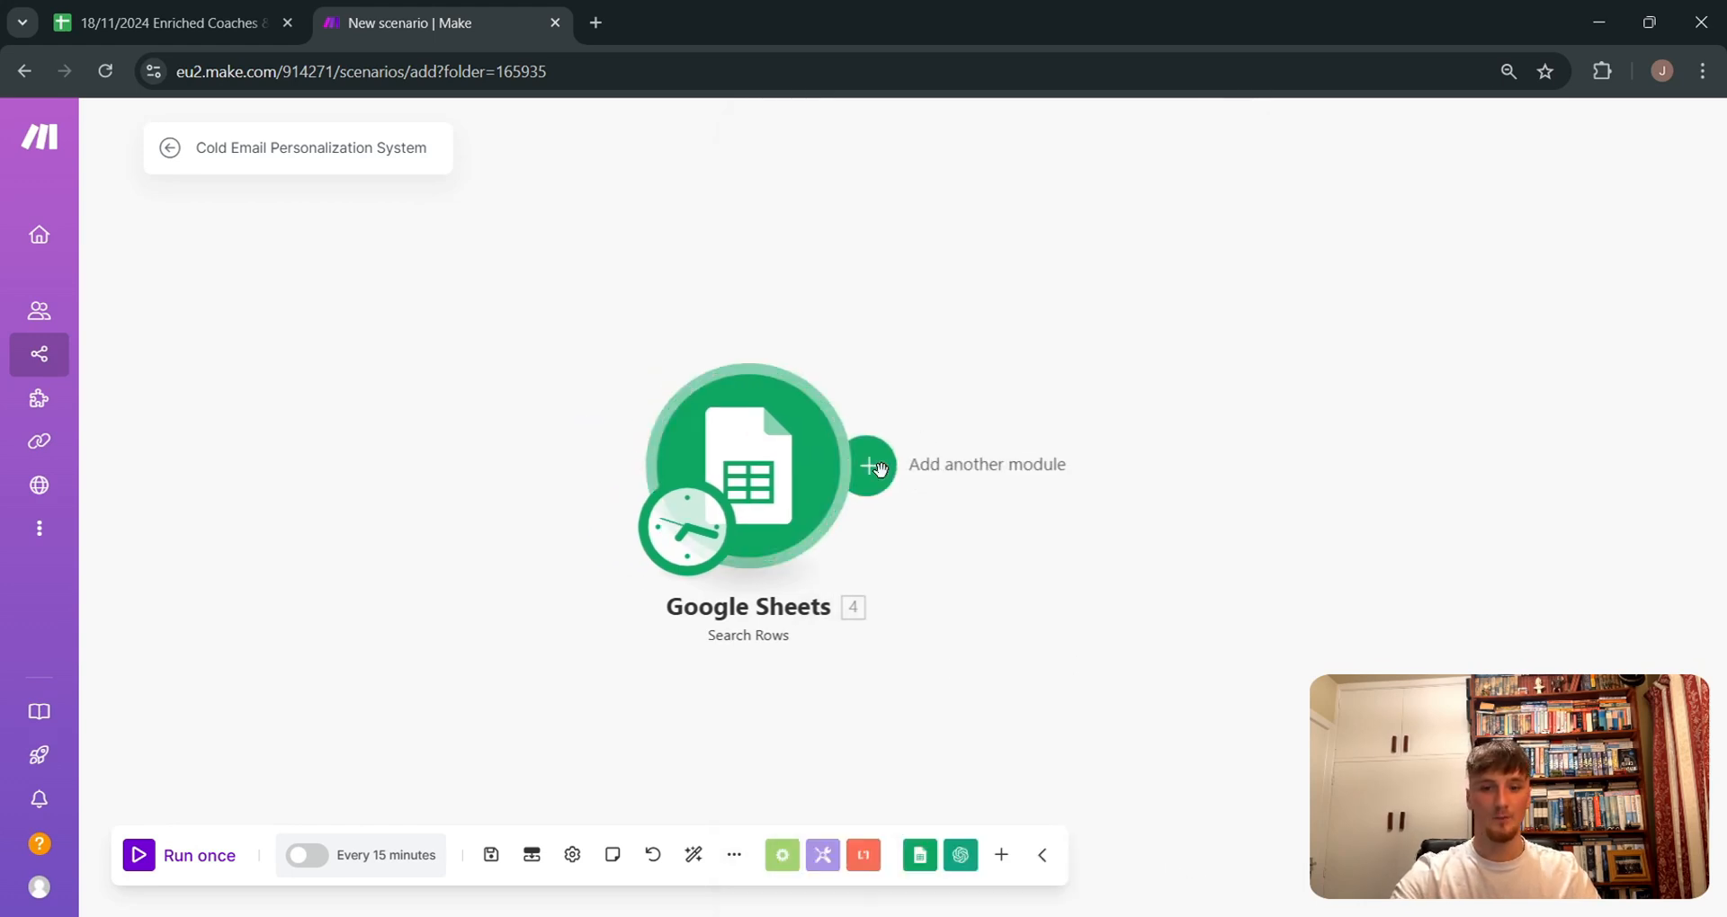
Step: Add an OpenAI Create a Completion (Prompt) module after the Google Sheets module
left_click(872, 466)
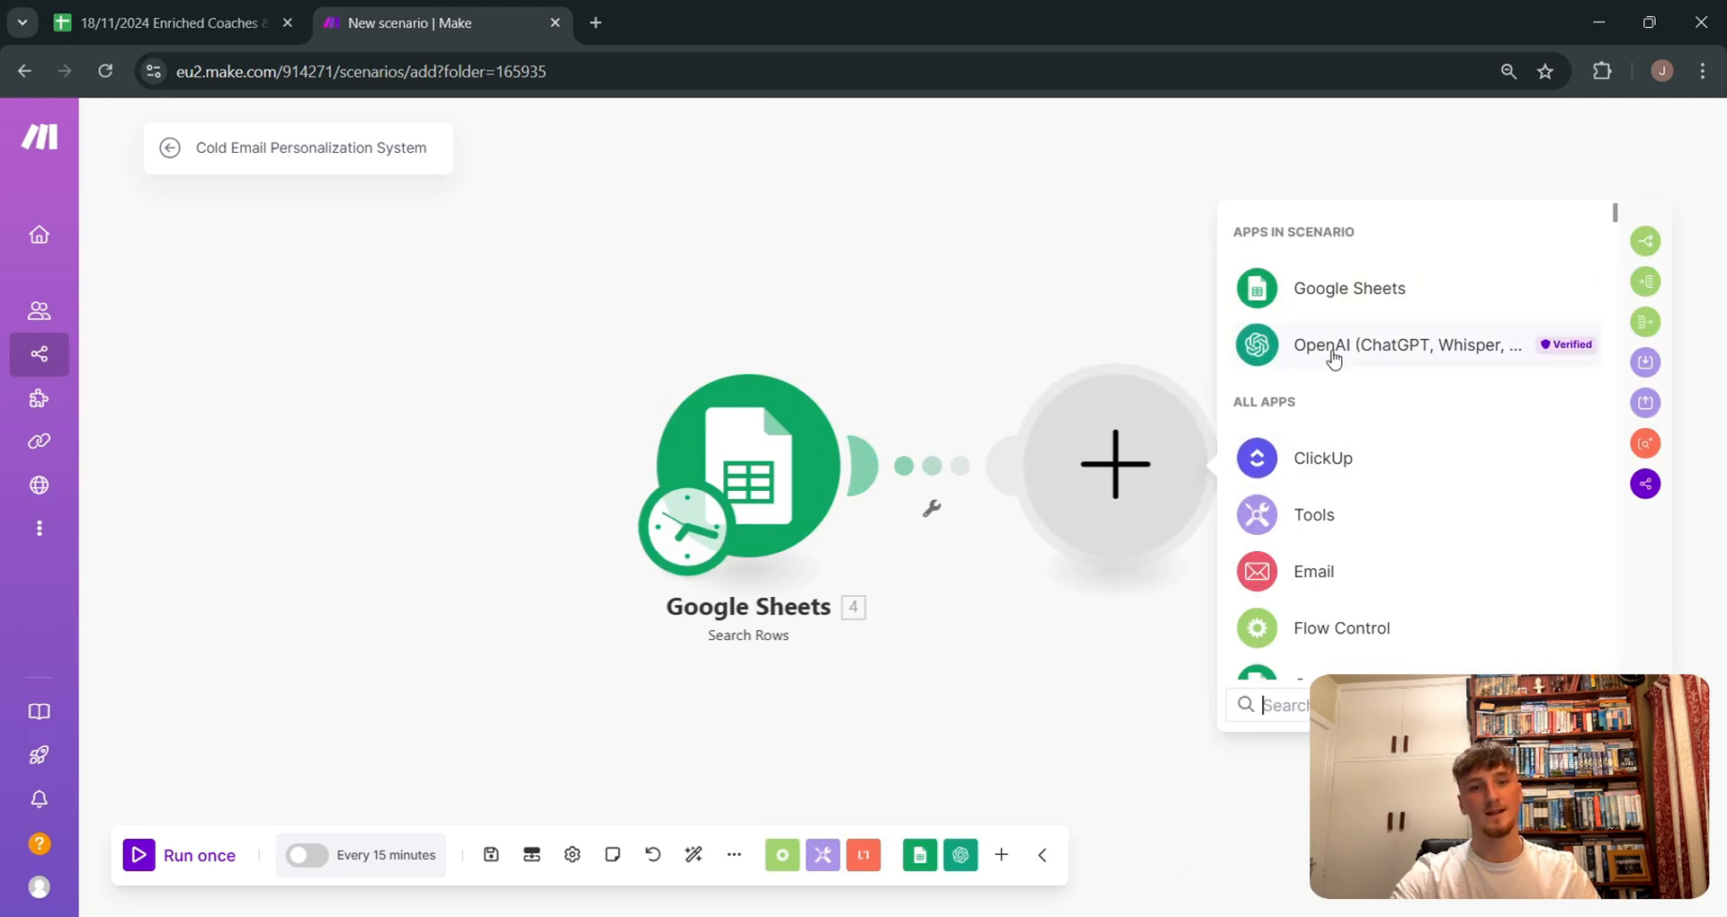
left_click(1333, 359)
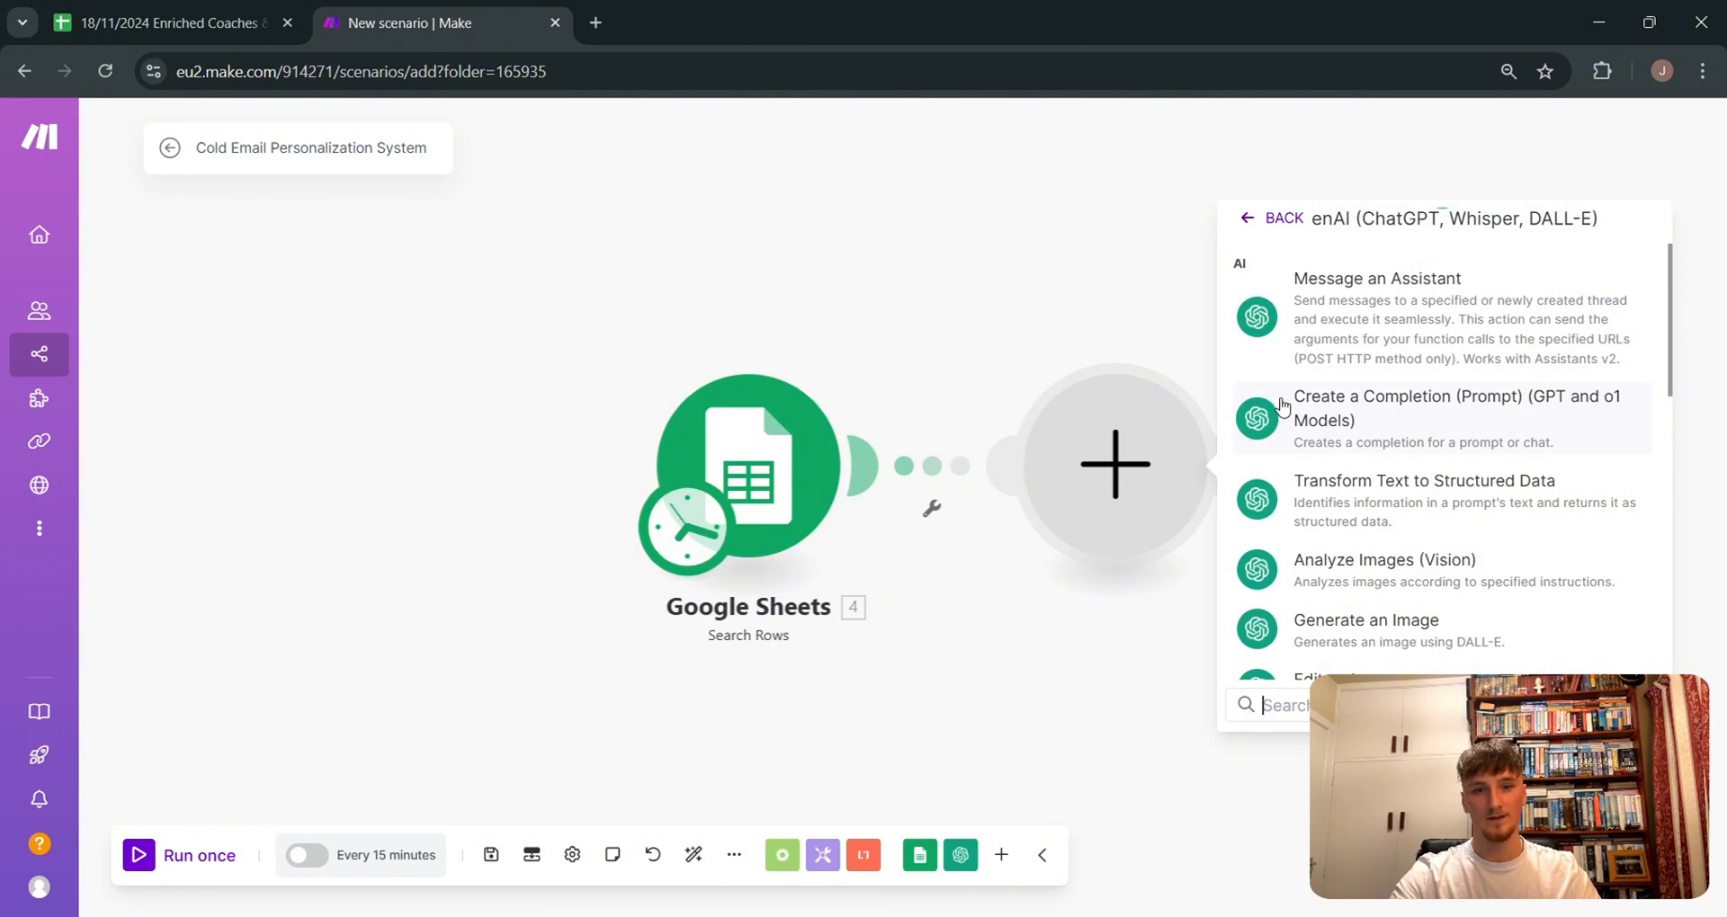
left_click(1458, 424)
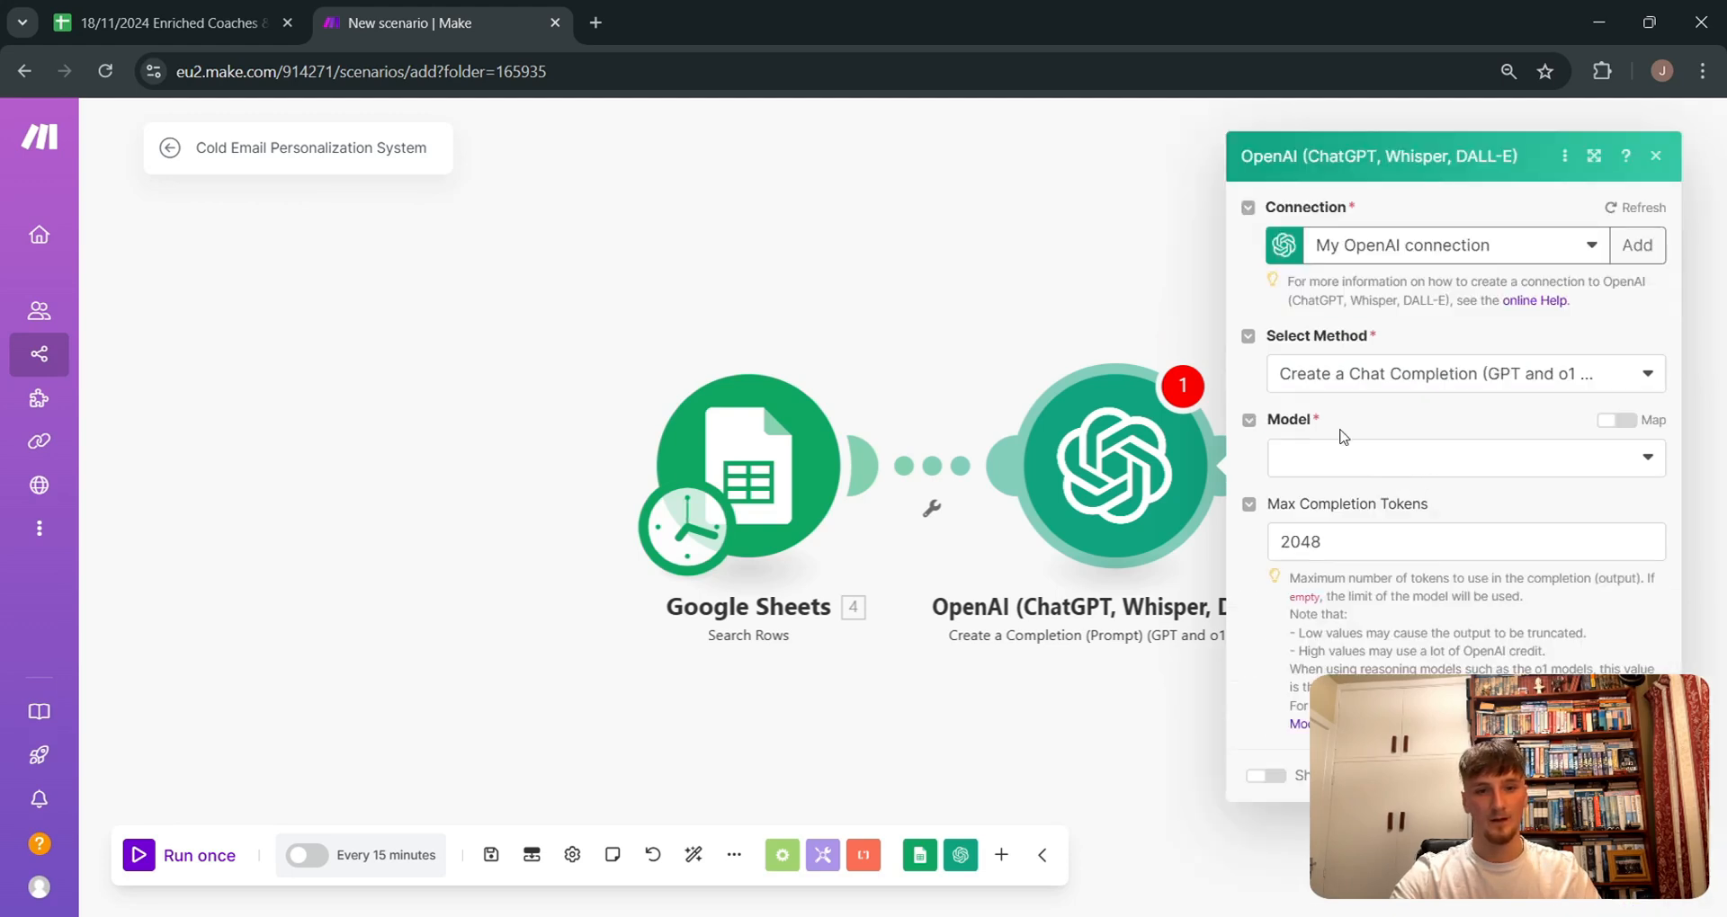
left_click(1431, 376)
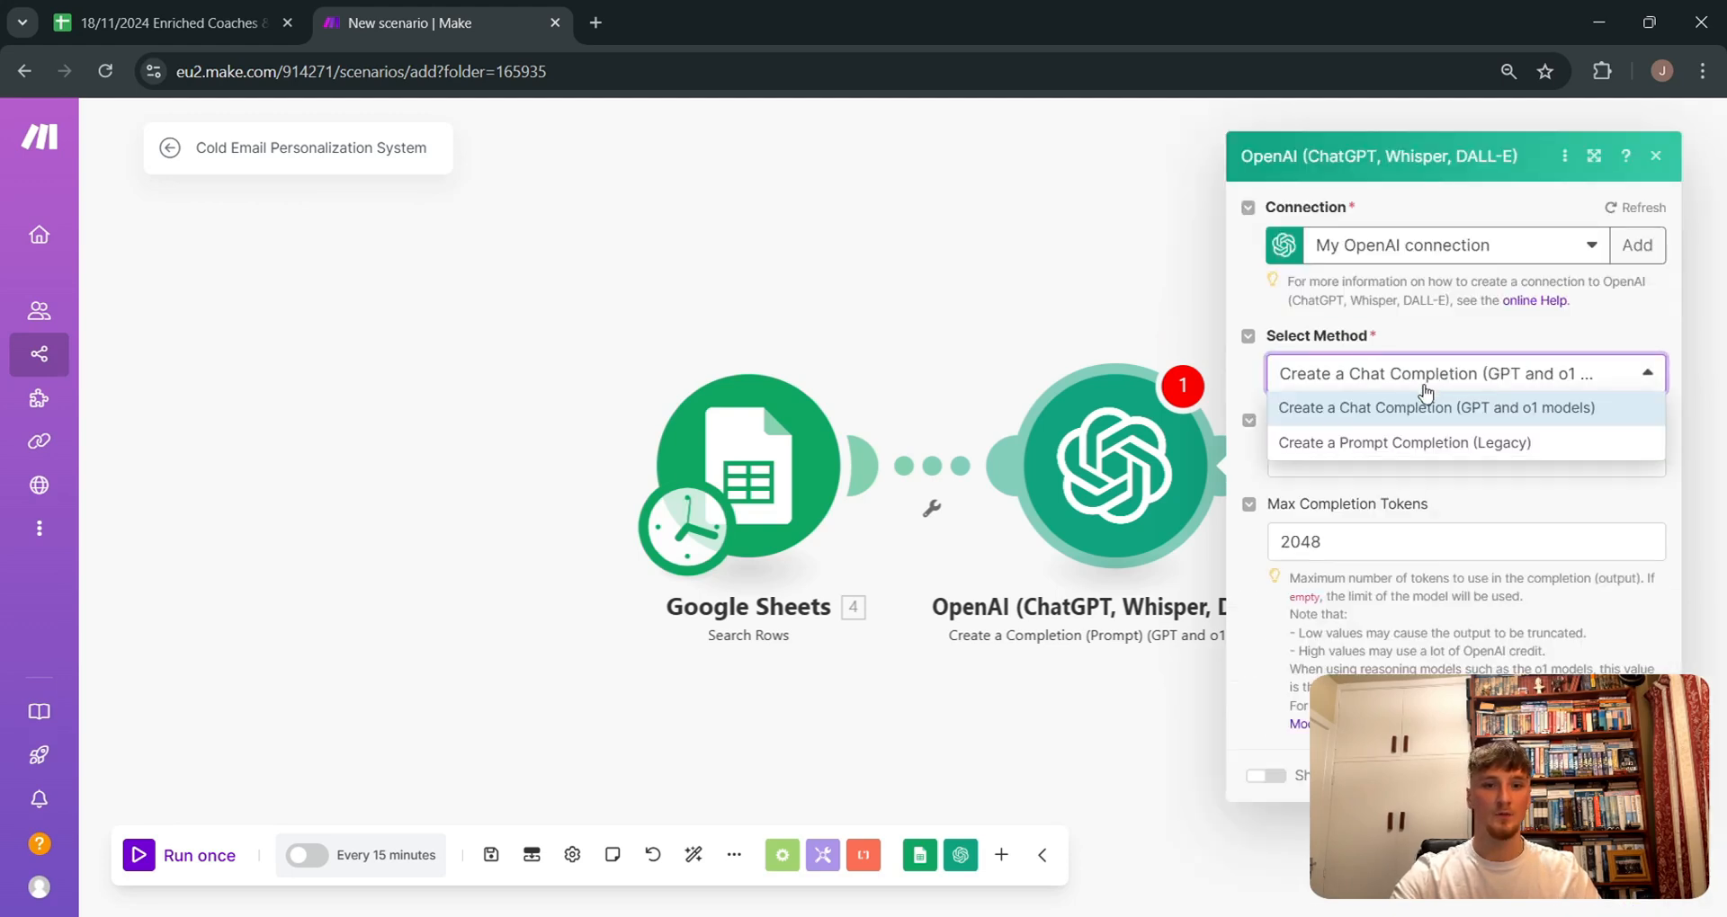
left_click(1443, 328)
left_click(1511, 248)
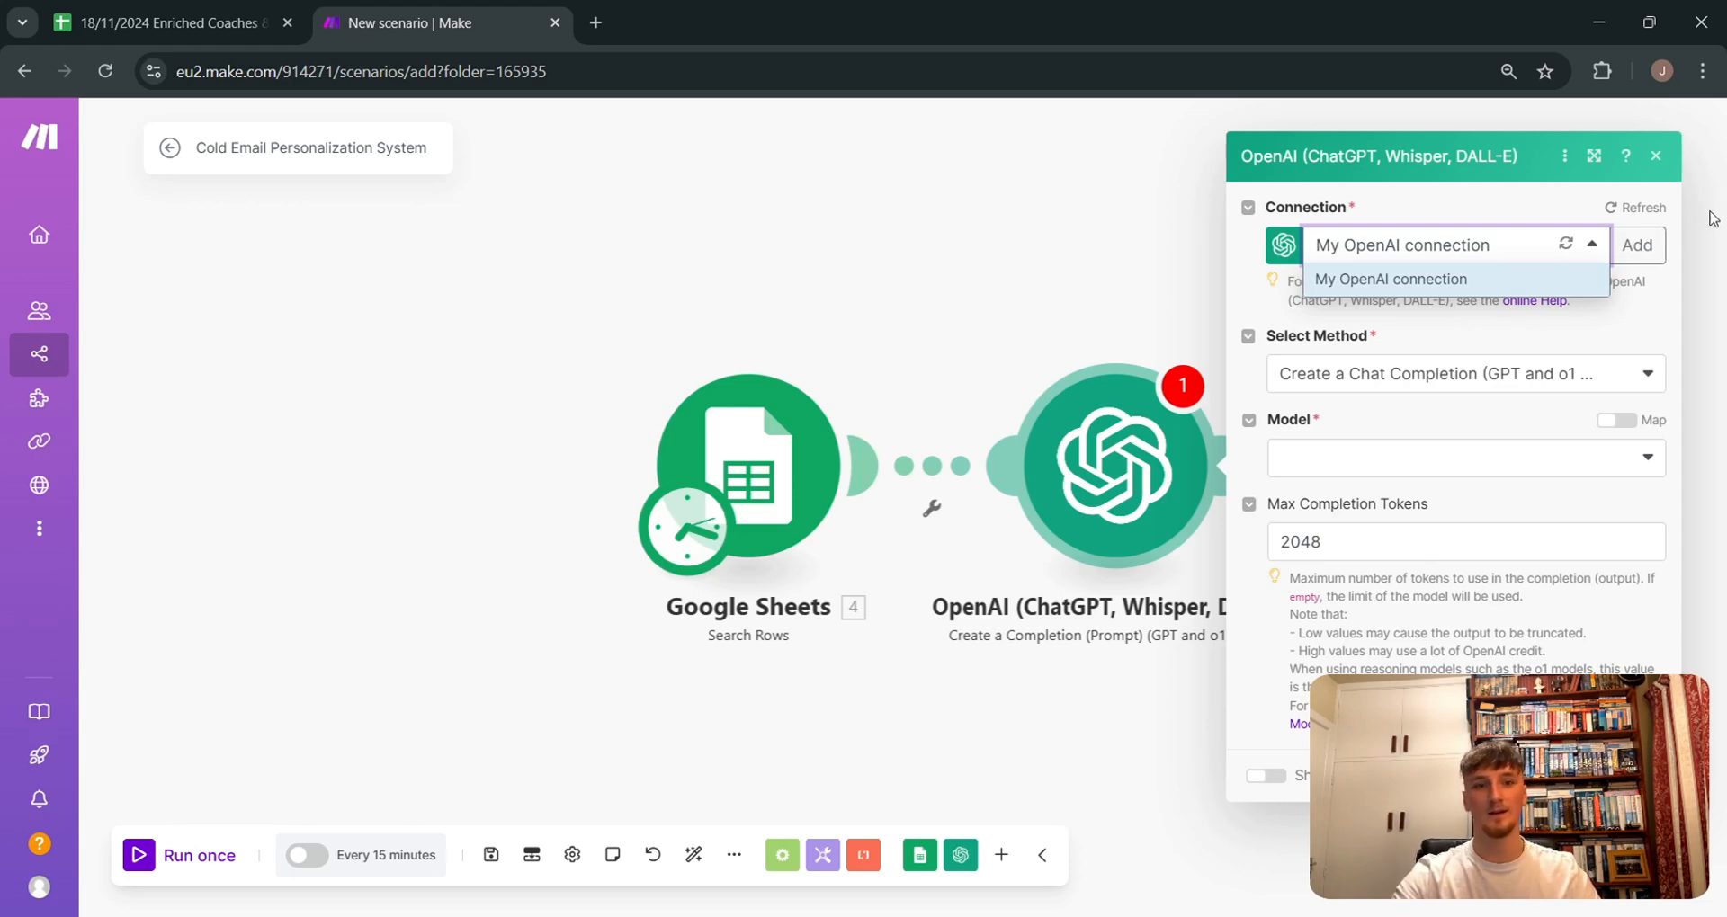
left_click(1623, 313)
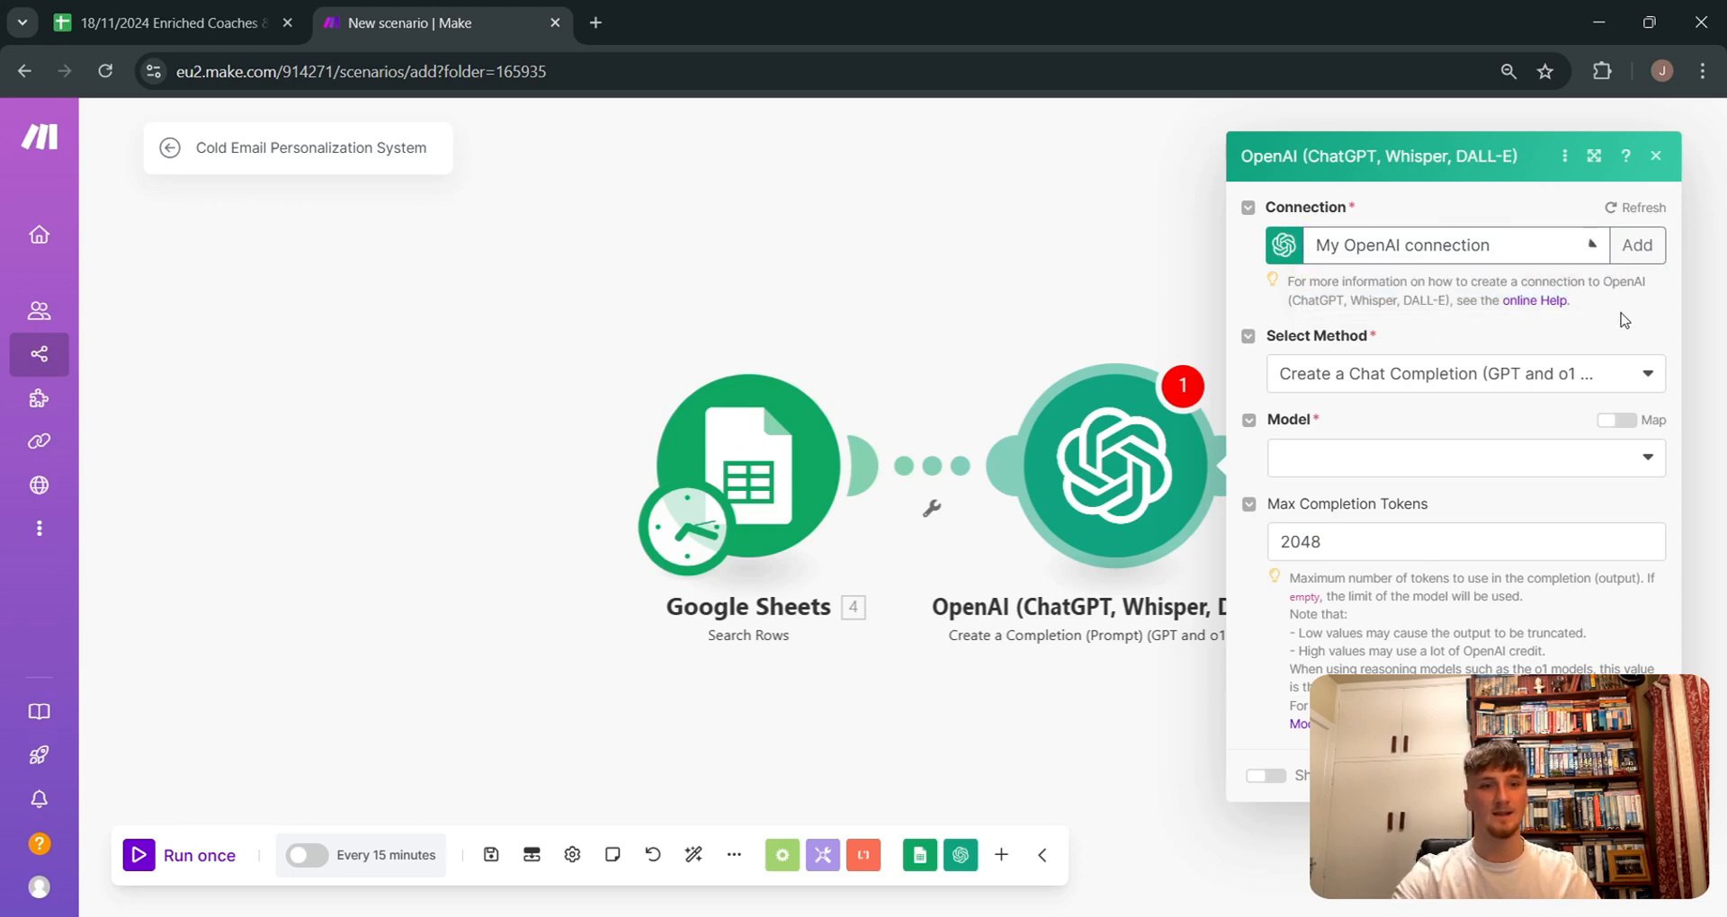
left_click(1629, 252)
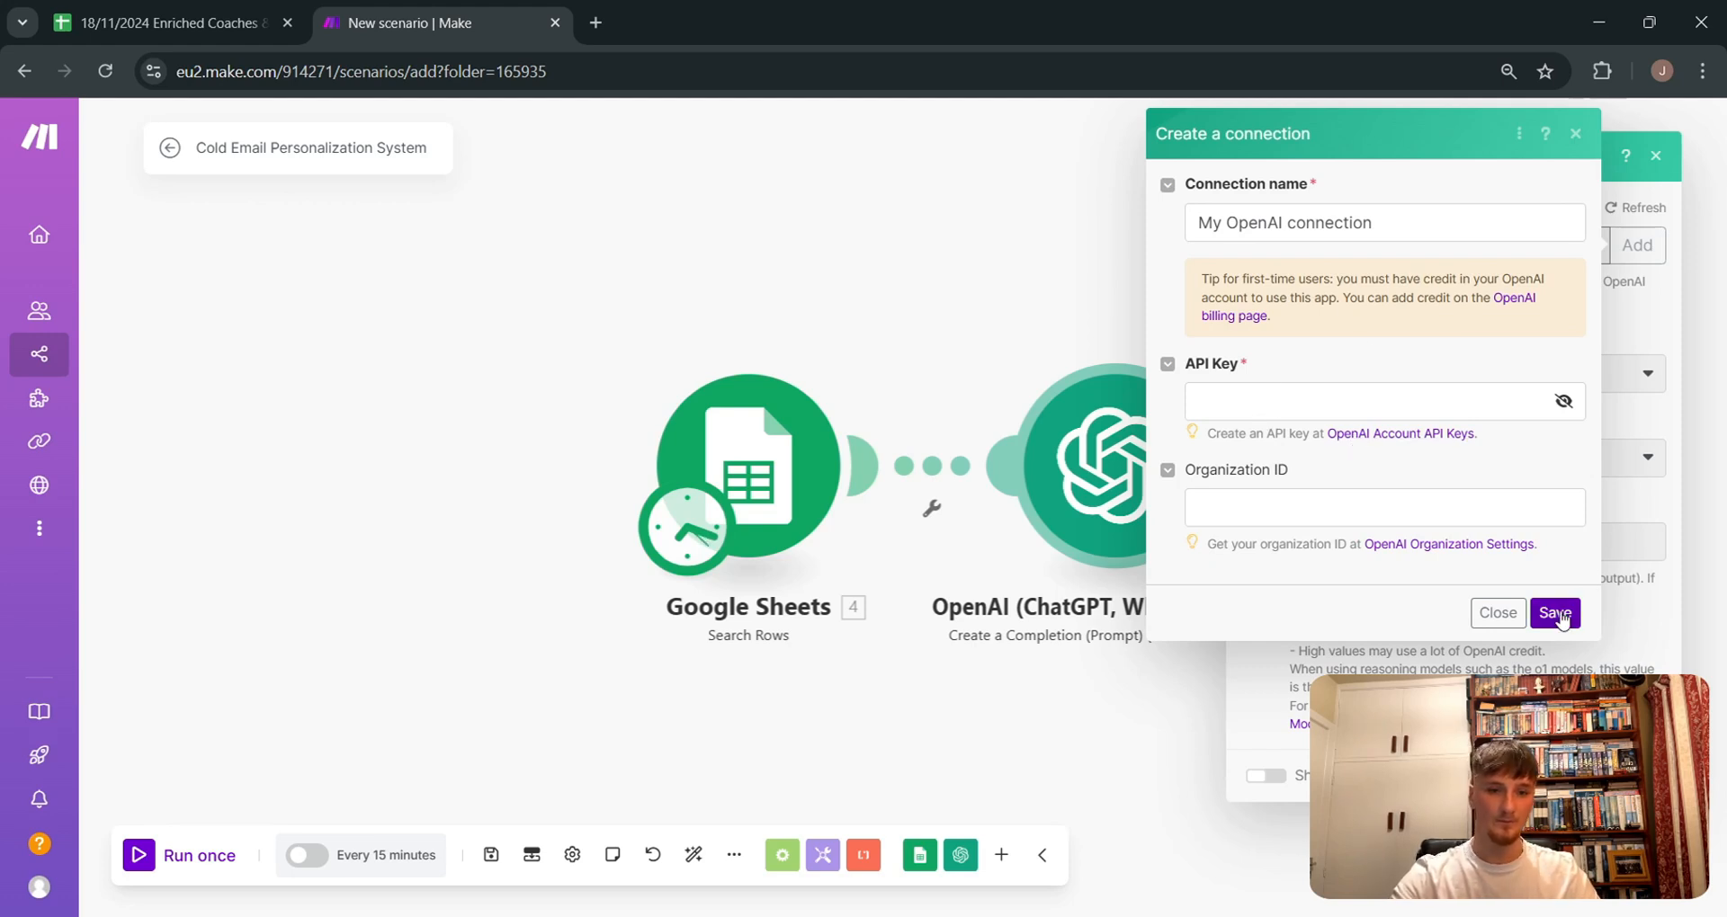
left_click(1509, 615)
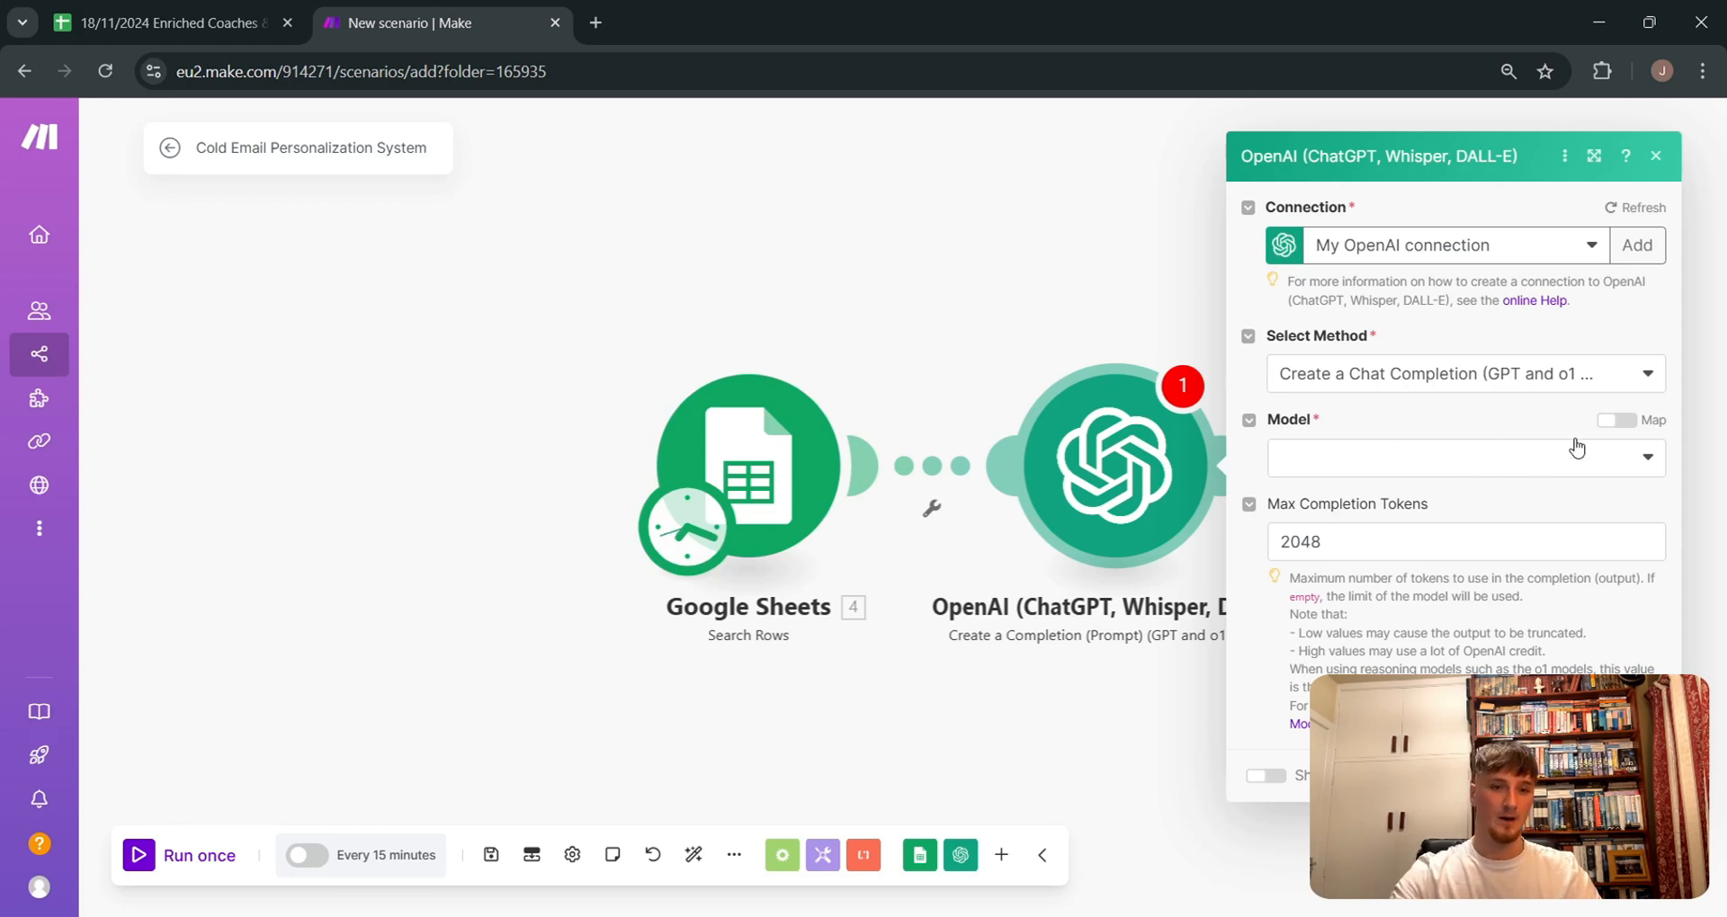
Step: Set the OpenAI module's model to gpt-4o (system)
left_click(1515, 466)
scroll(1453, 662, "down", 2)
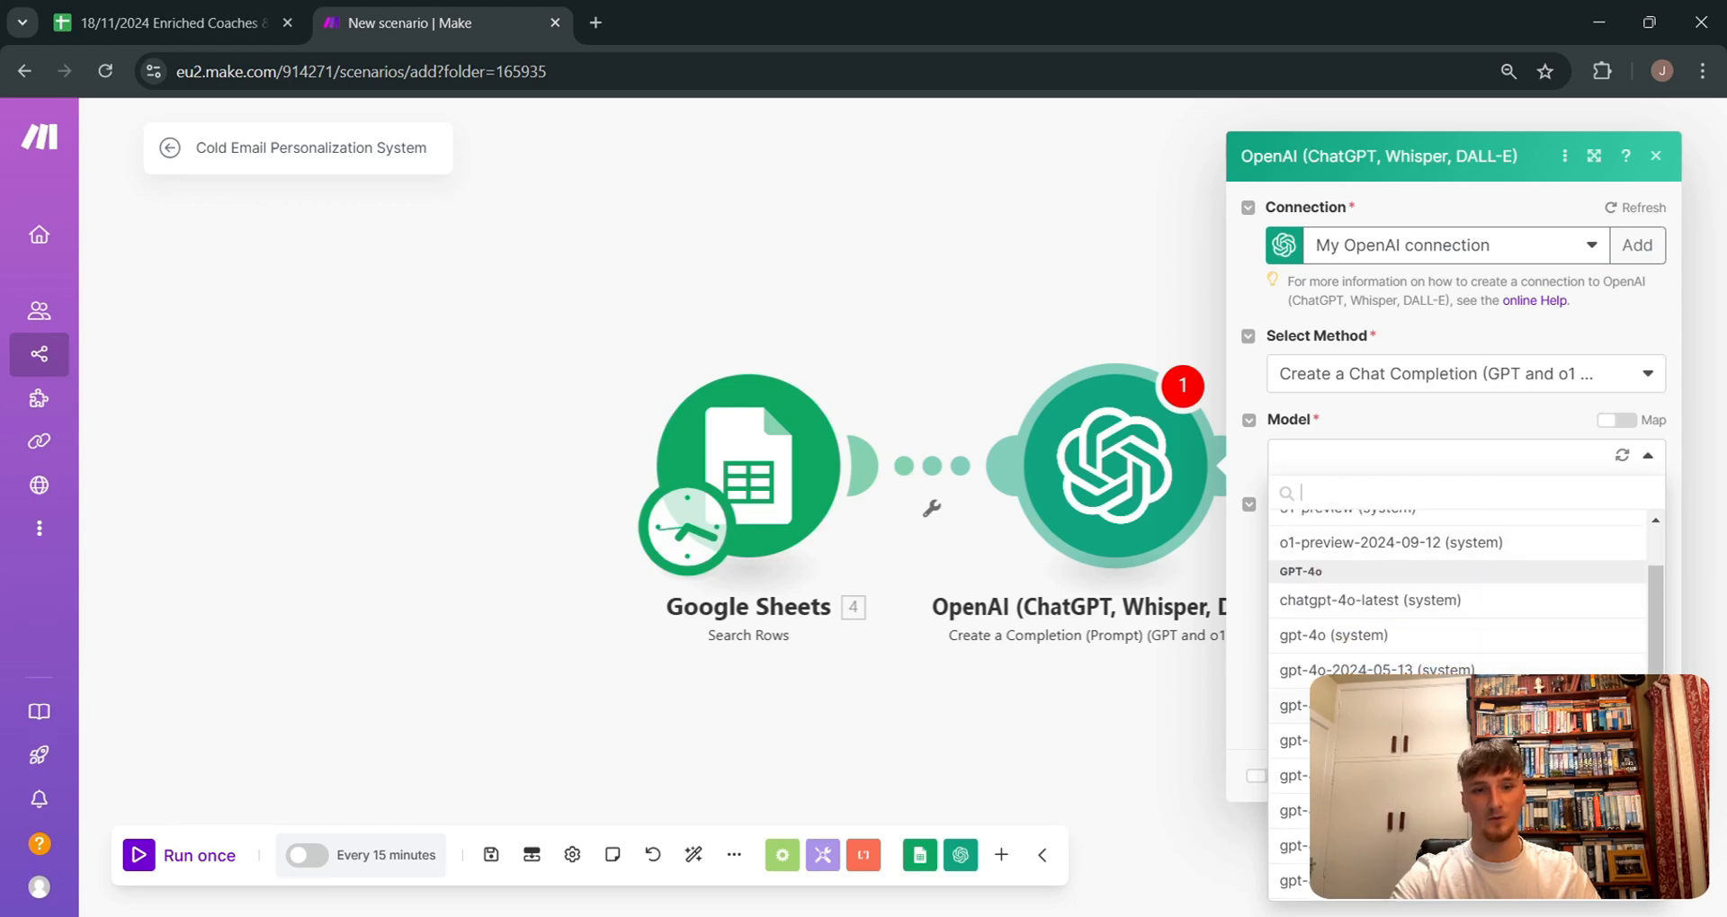
left_click(1390, 635)
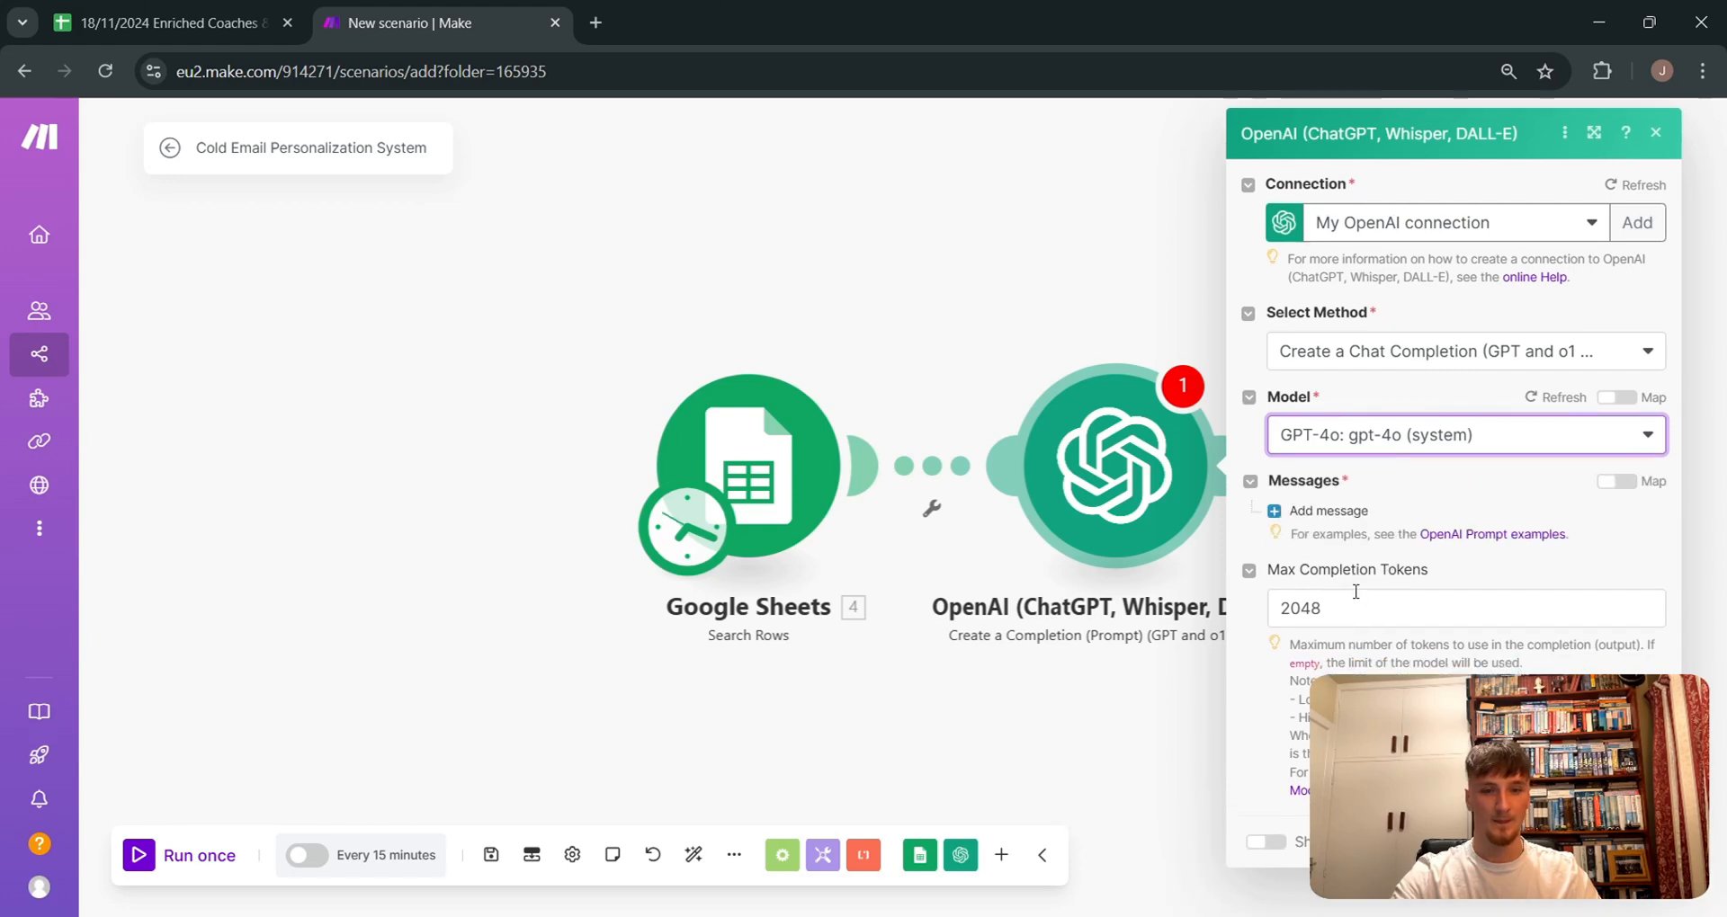
Step: Set the OpenAI module's maximum completion tokens to 356
double_click(1347, 612)
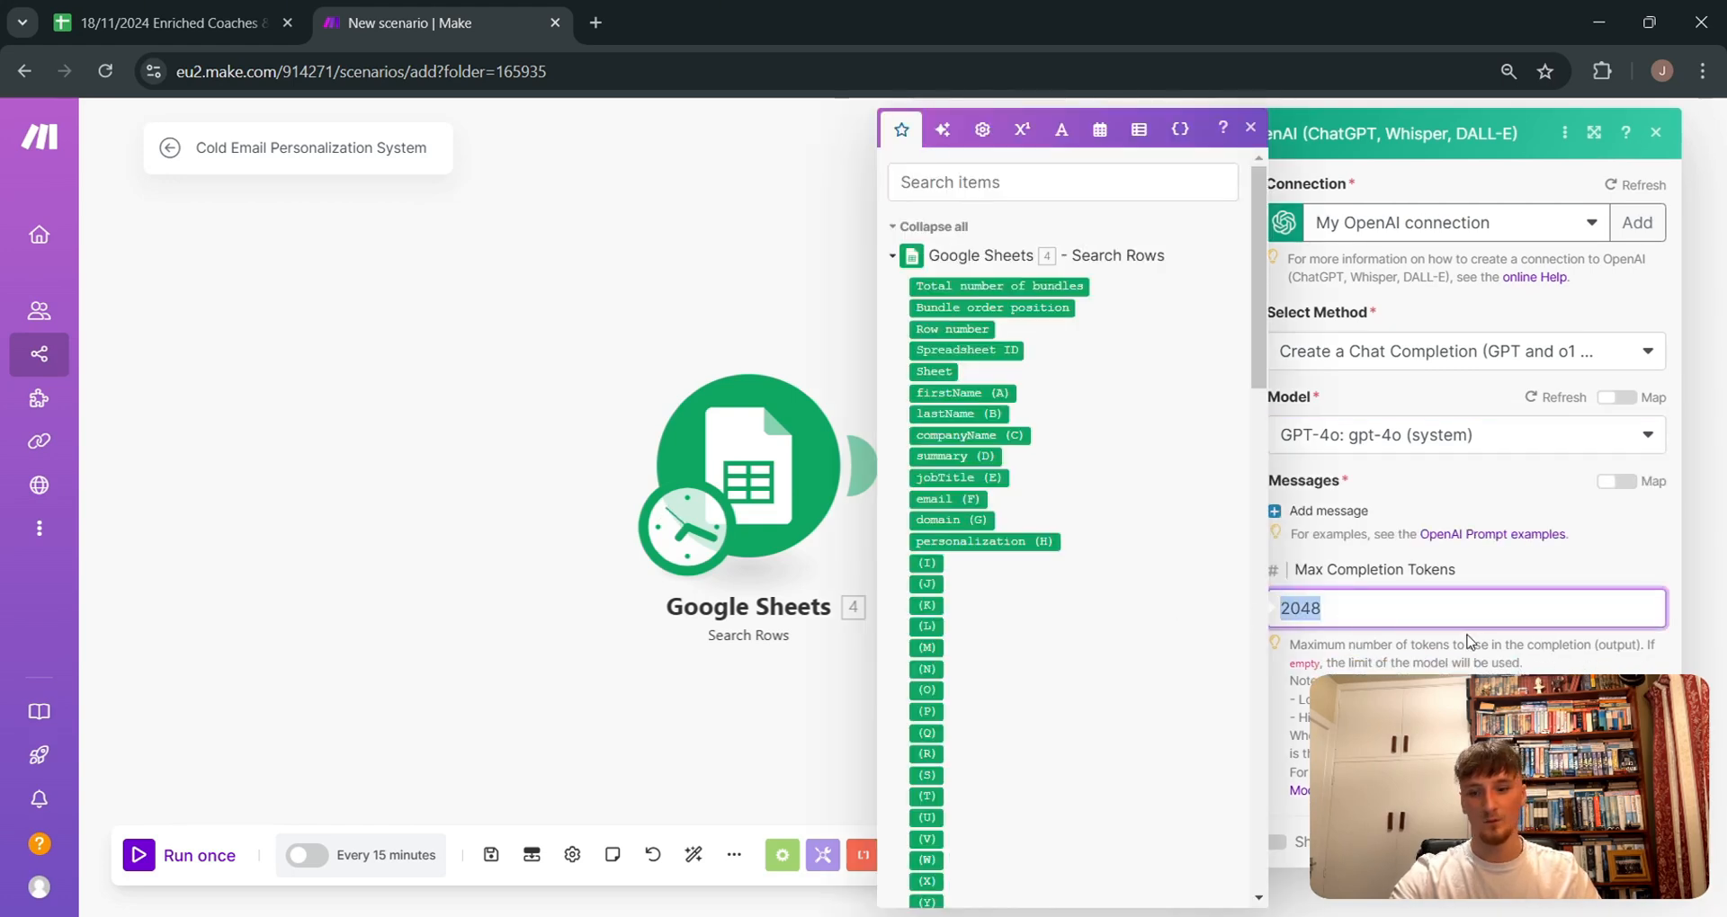
type("356")
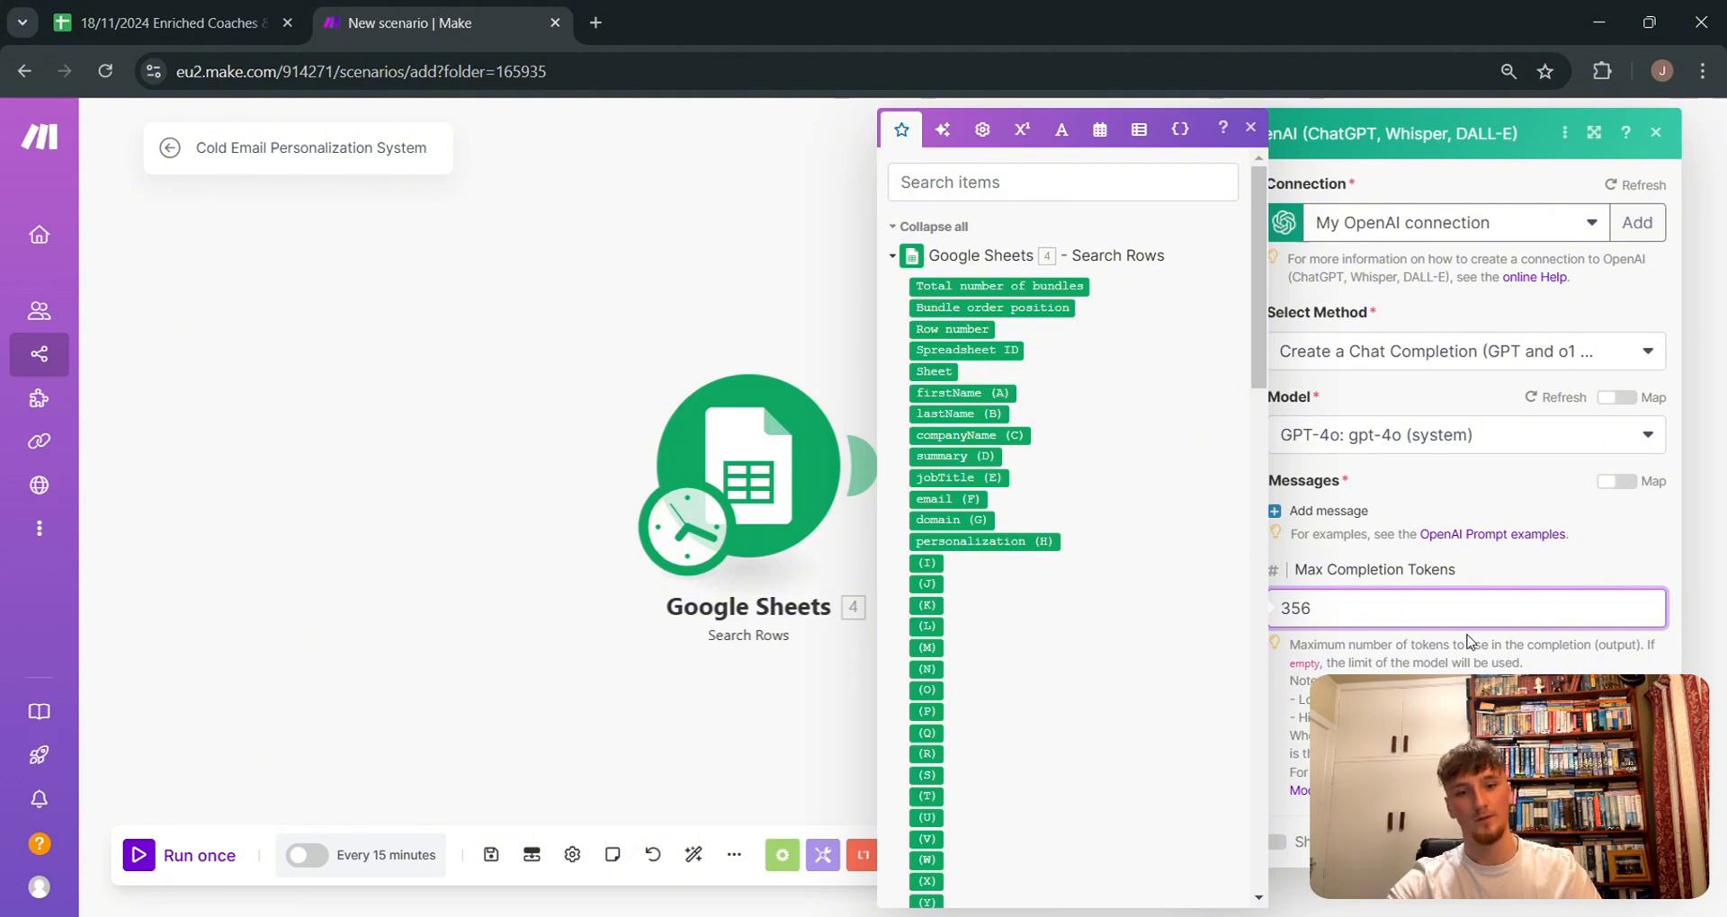
left_click(1629, 542)
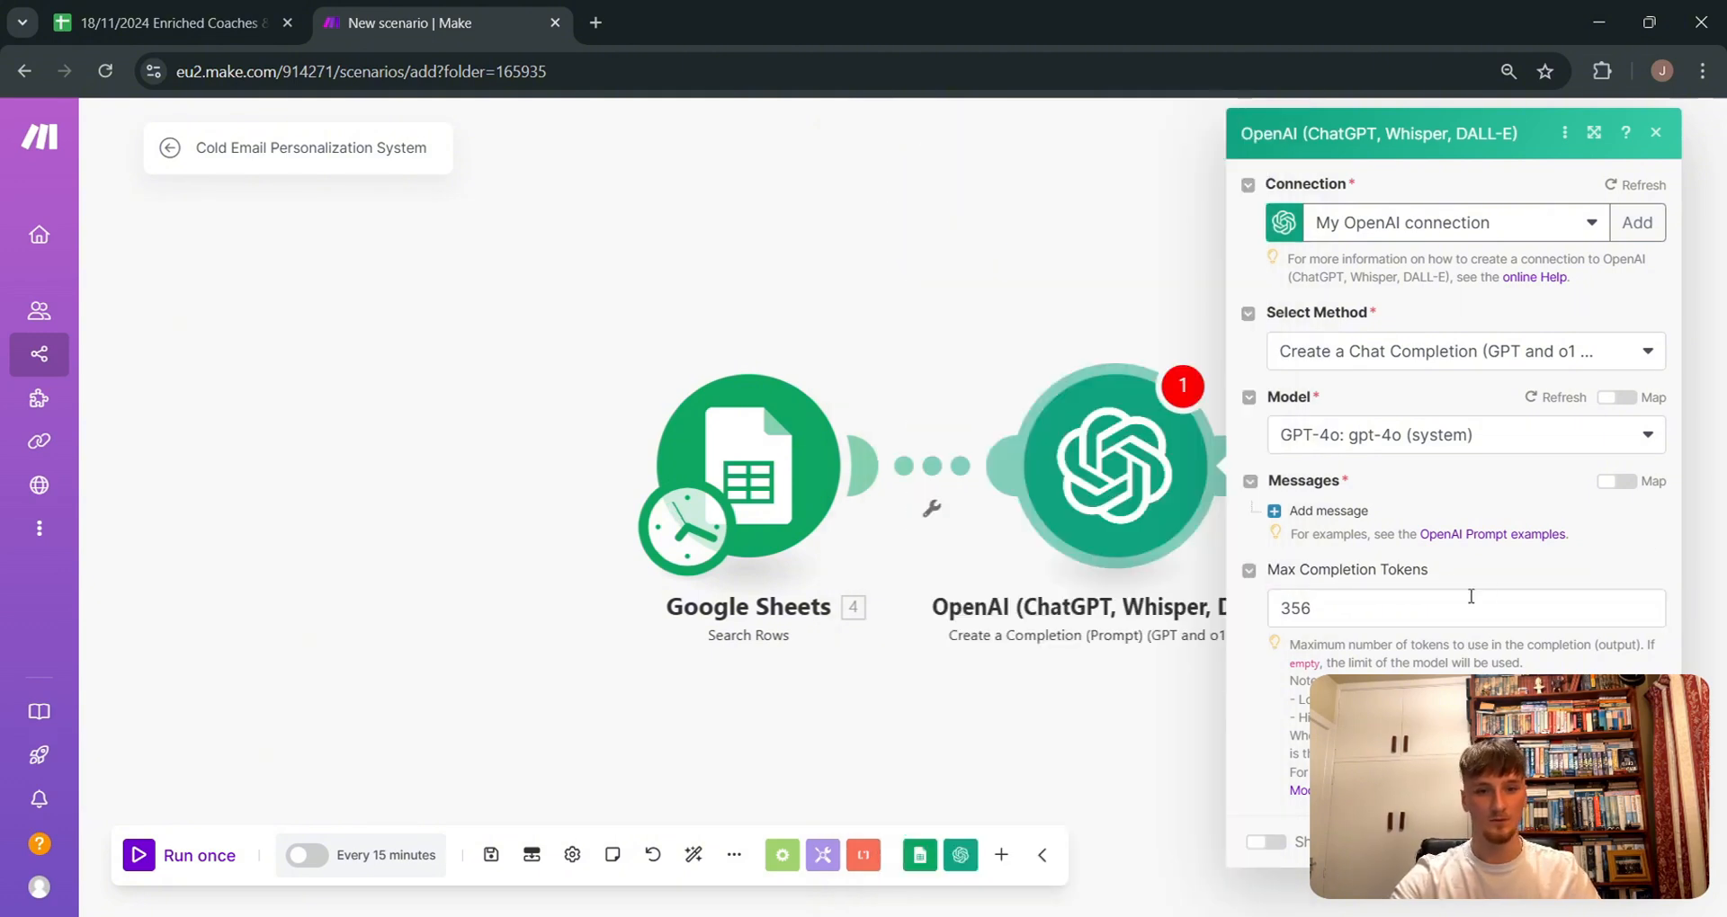
Step: Add a first message to the OpenAI module with the Developer / System role
left_click(1317, 511)
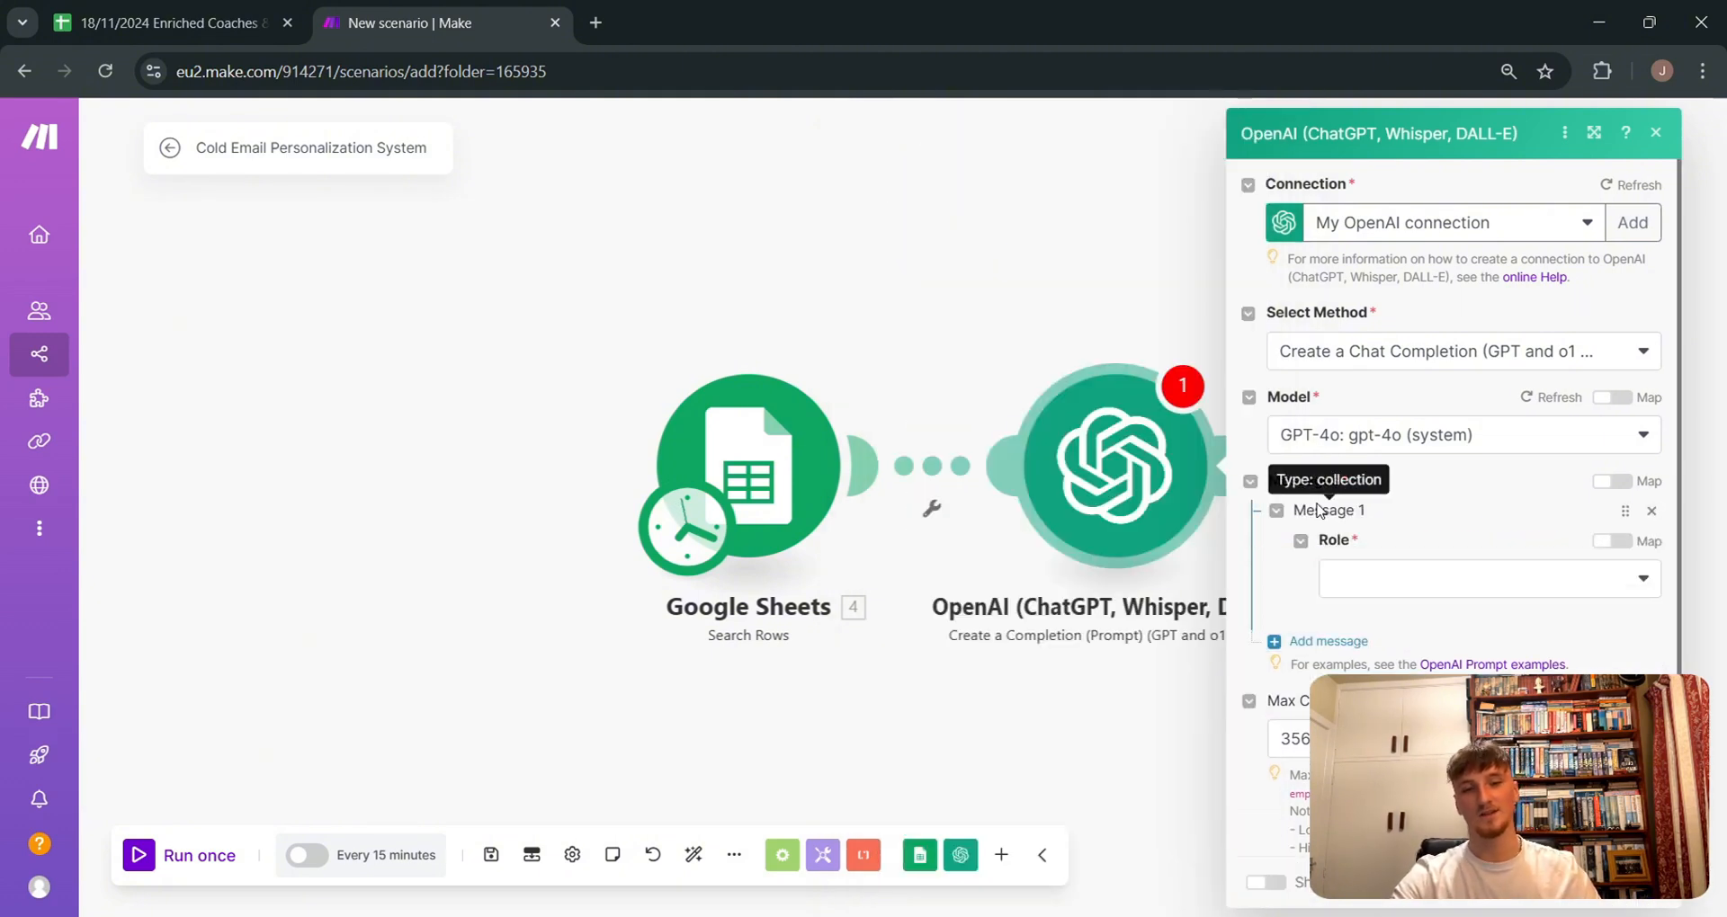
left_click(1406, 586)
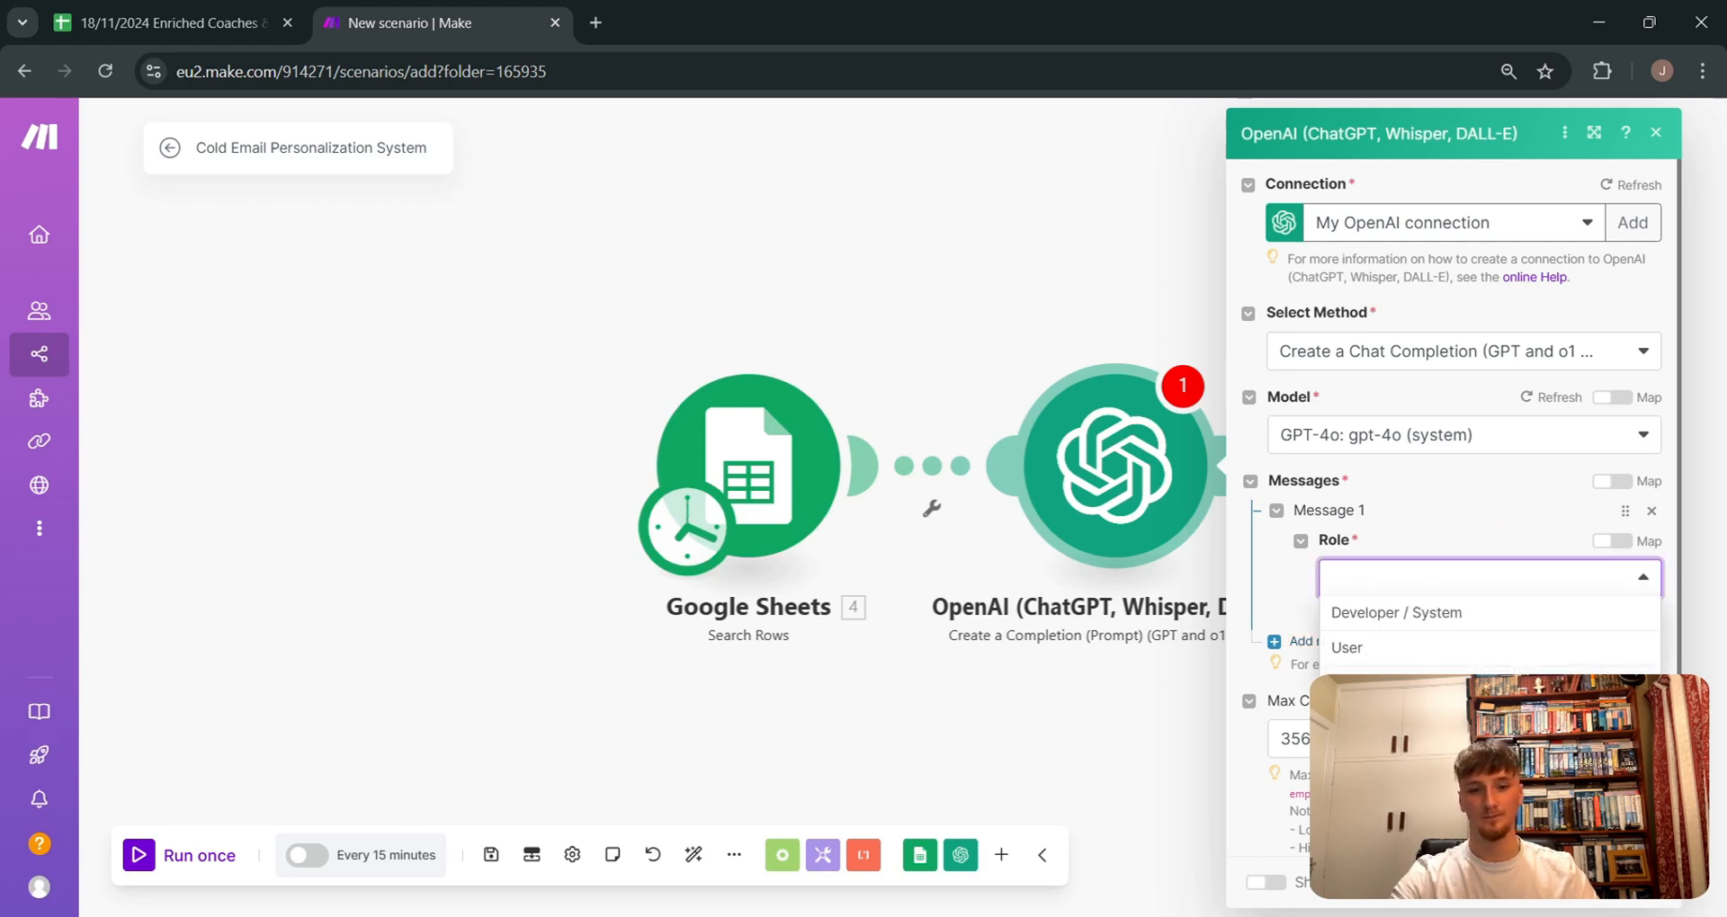
left_click(1450, 615)
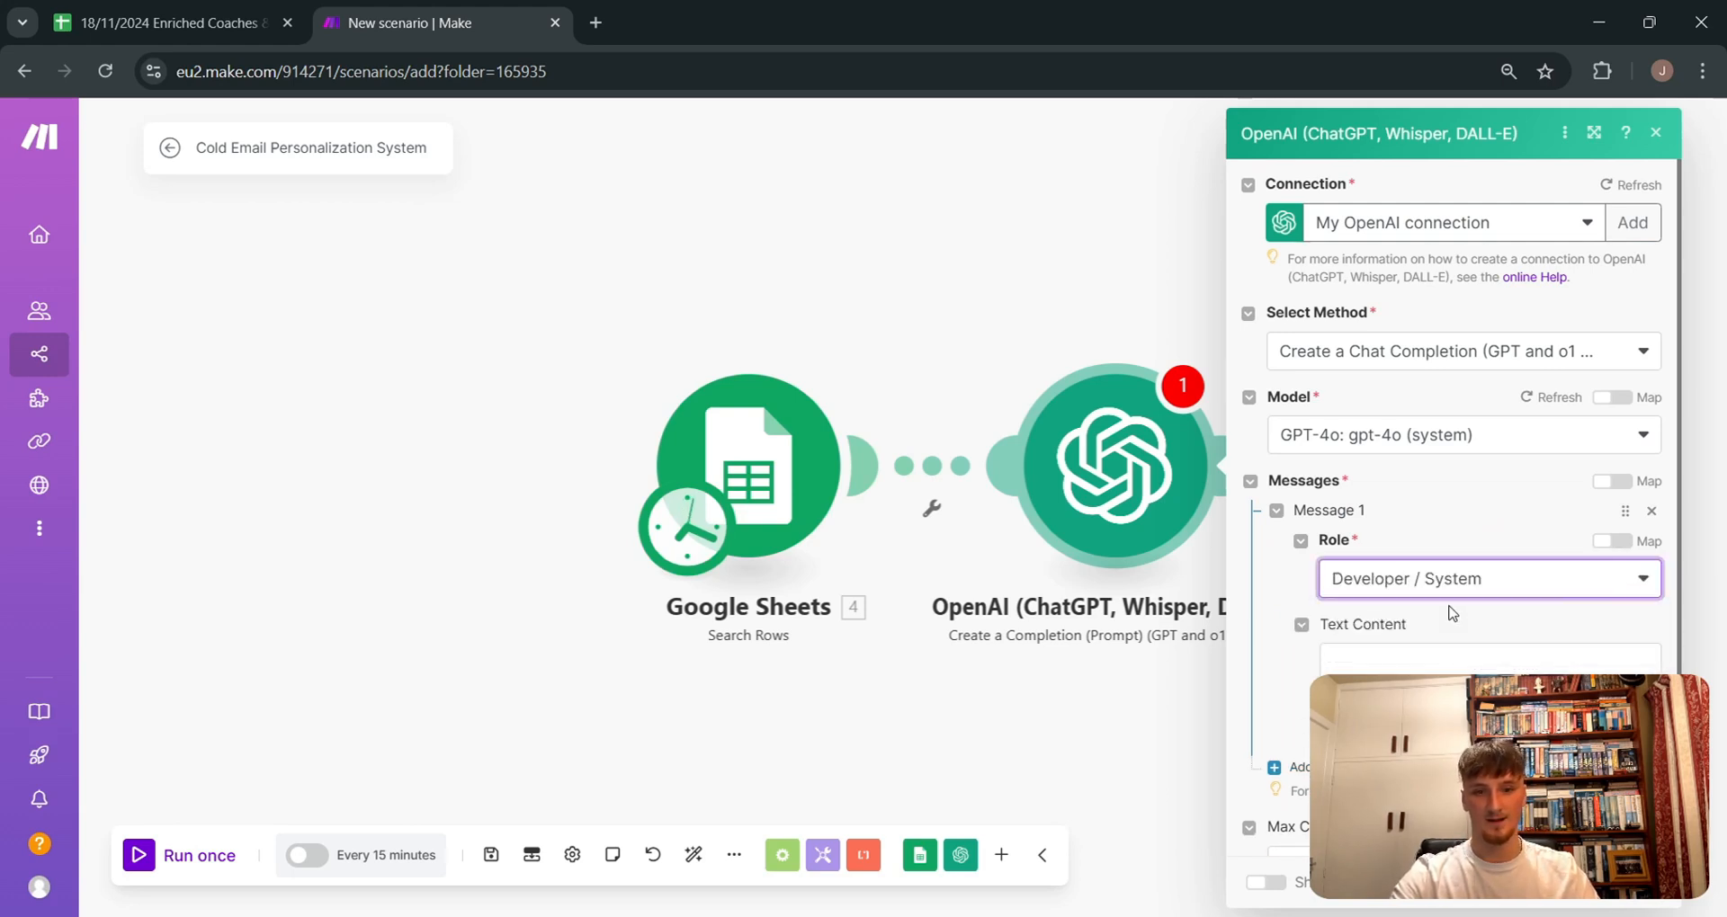
Step: Fill Message 1's text content with the prepared prompt starting "#Role Act as a Cold Email Outreach Personalization Creator"
scroll(1428, 581, "down", 1)
left_click(1425, 552)
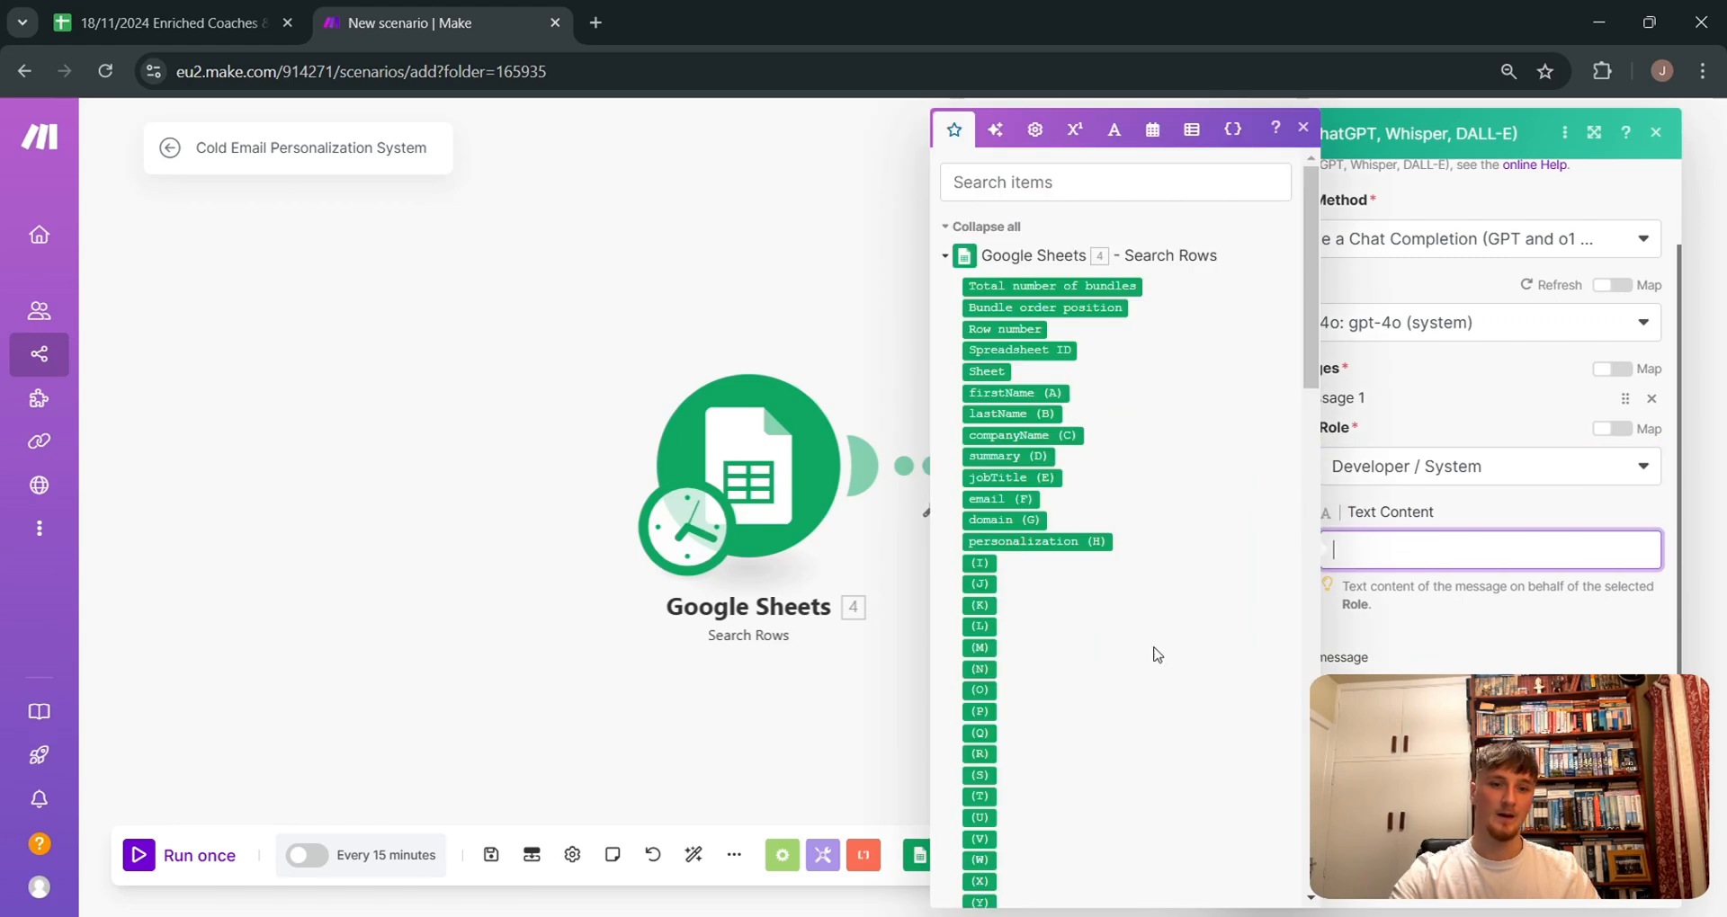
key("alt+Tab")
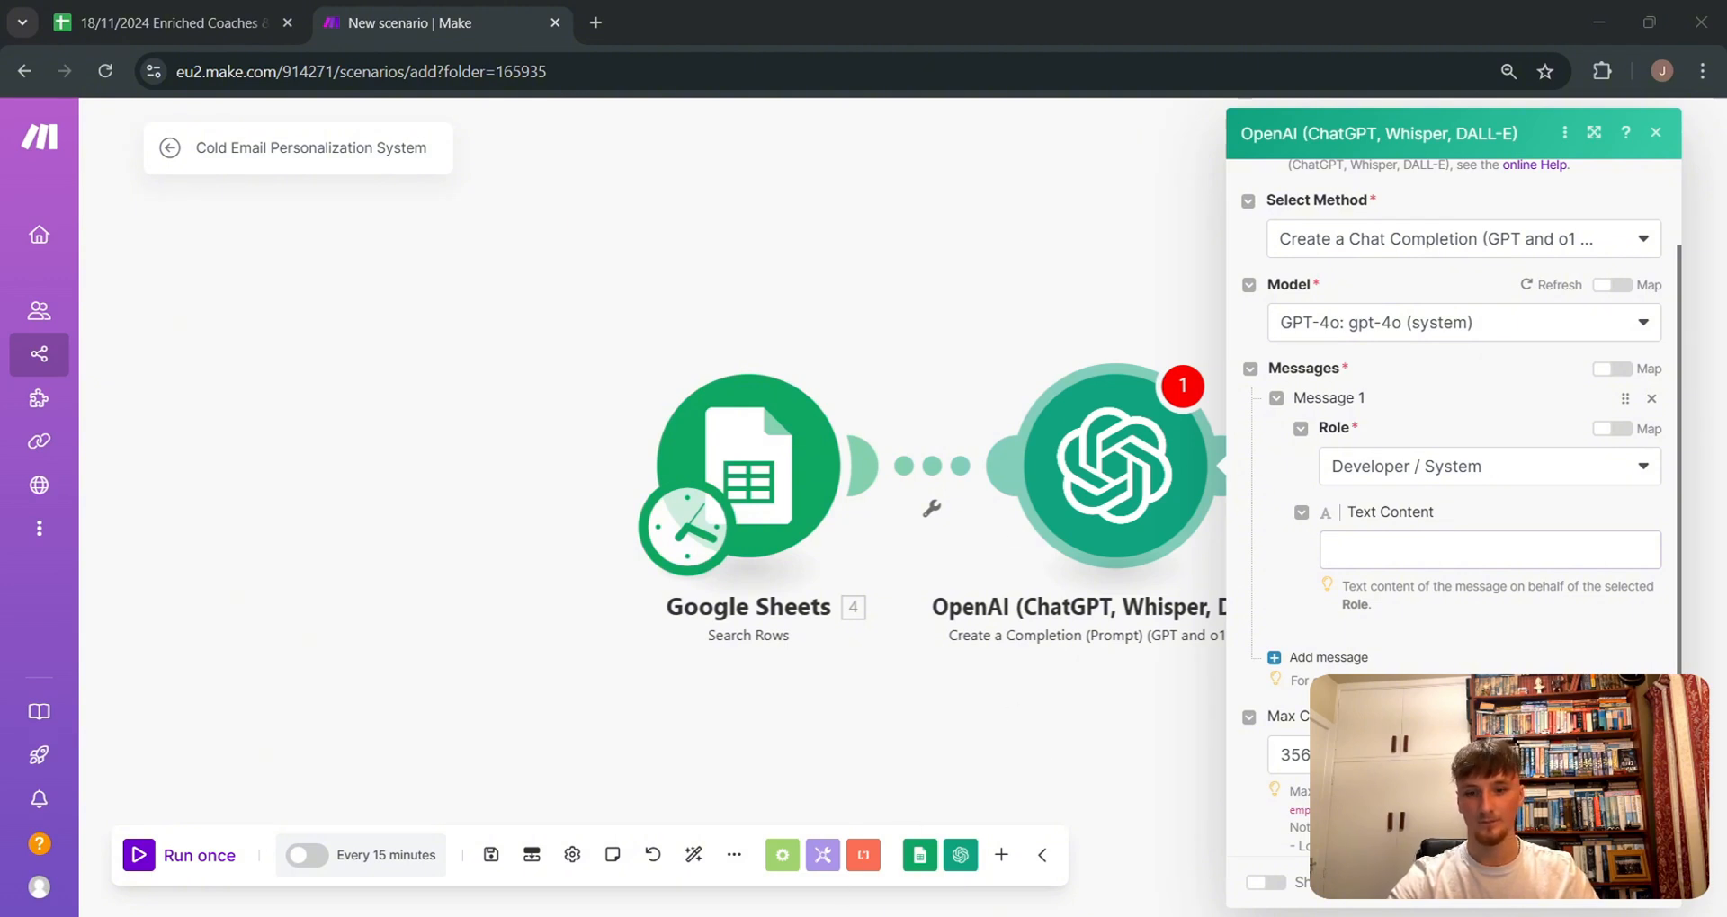
left_click(1448, 551)
key("ctrl+v")
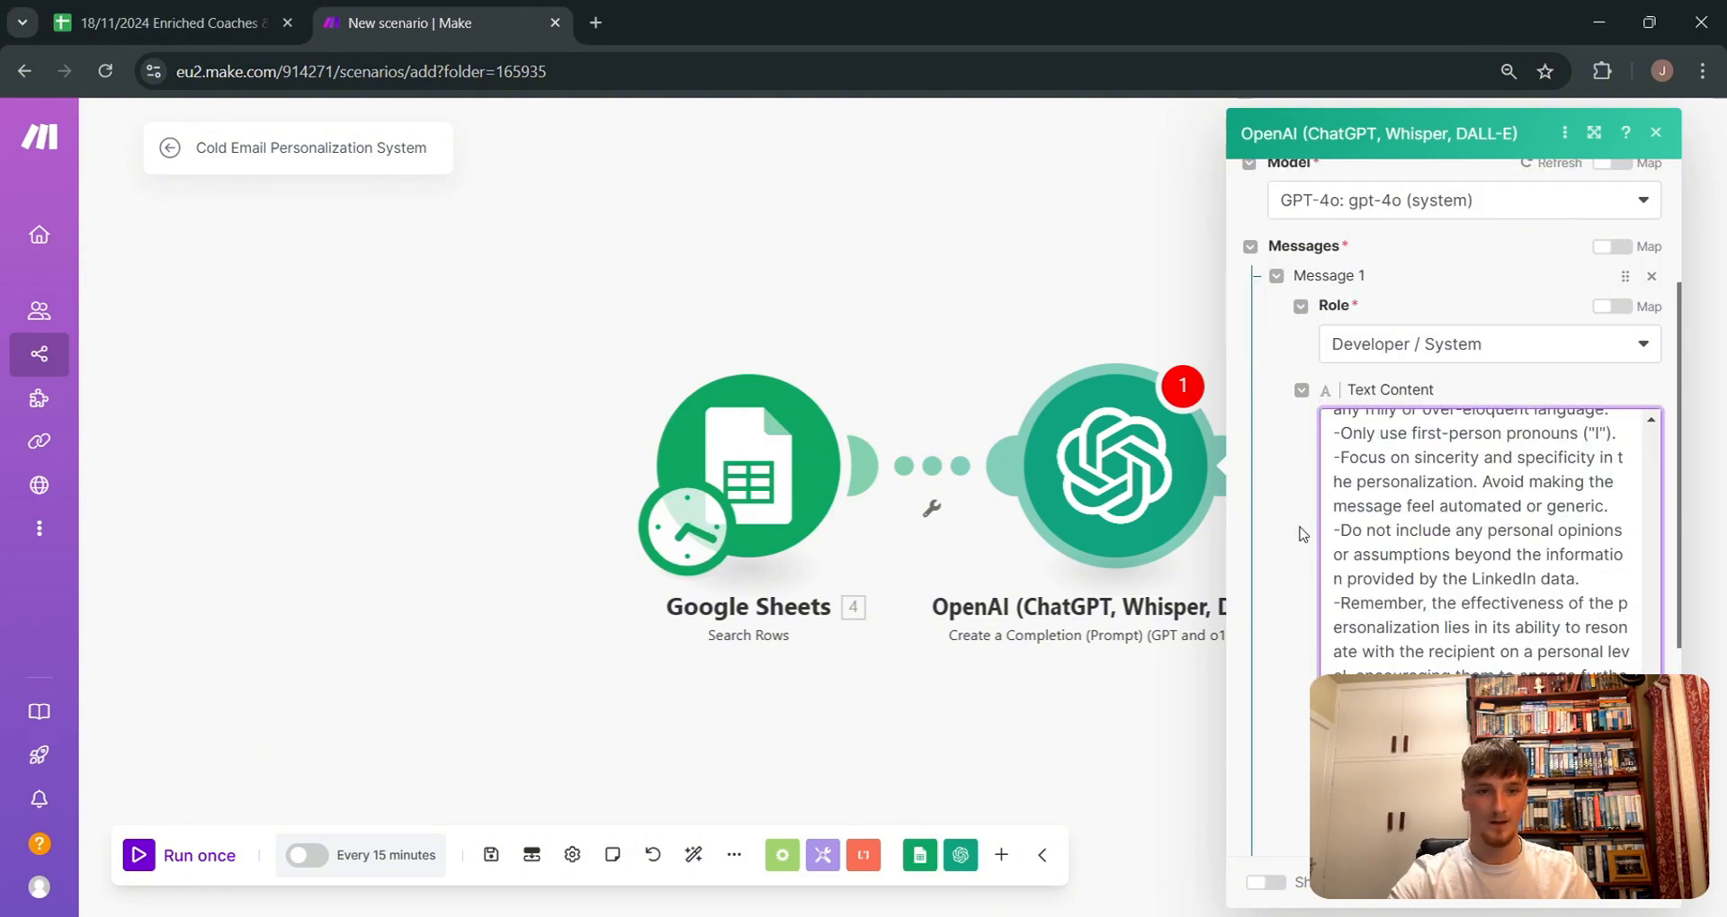
scroll(1529, 558, "up", 10)
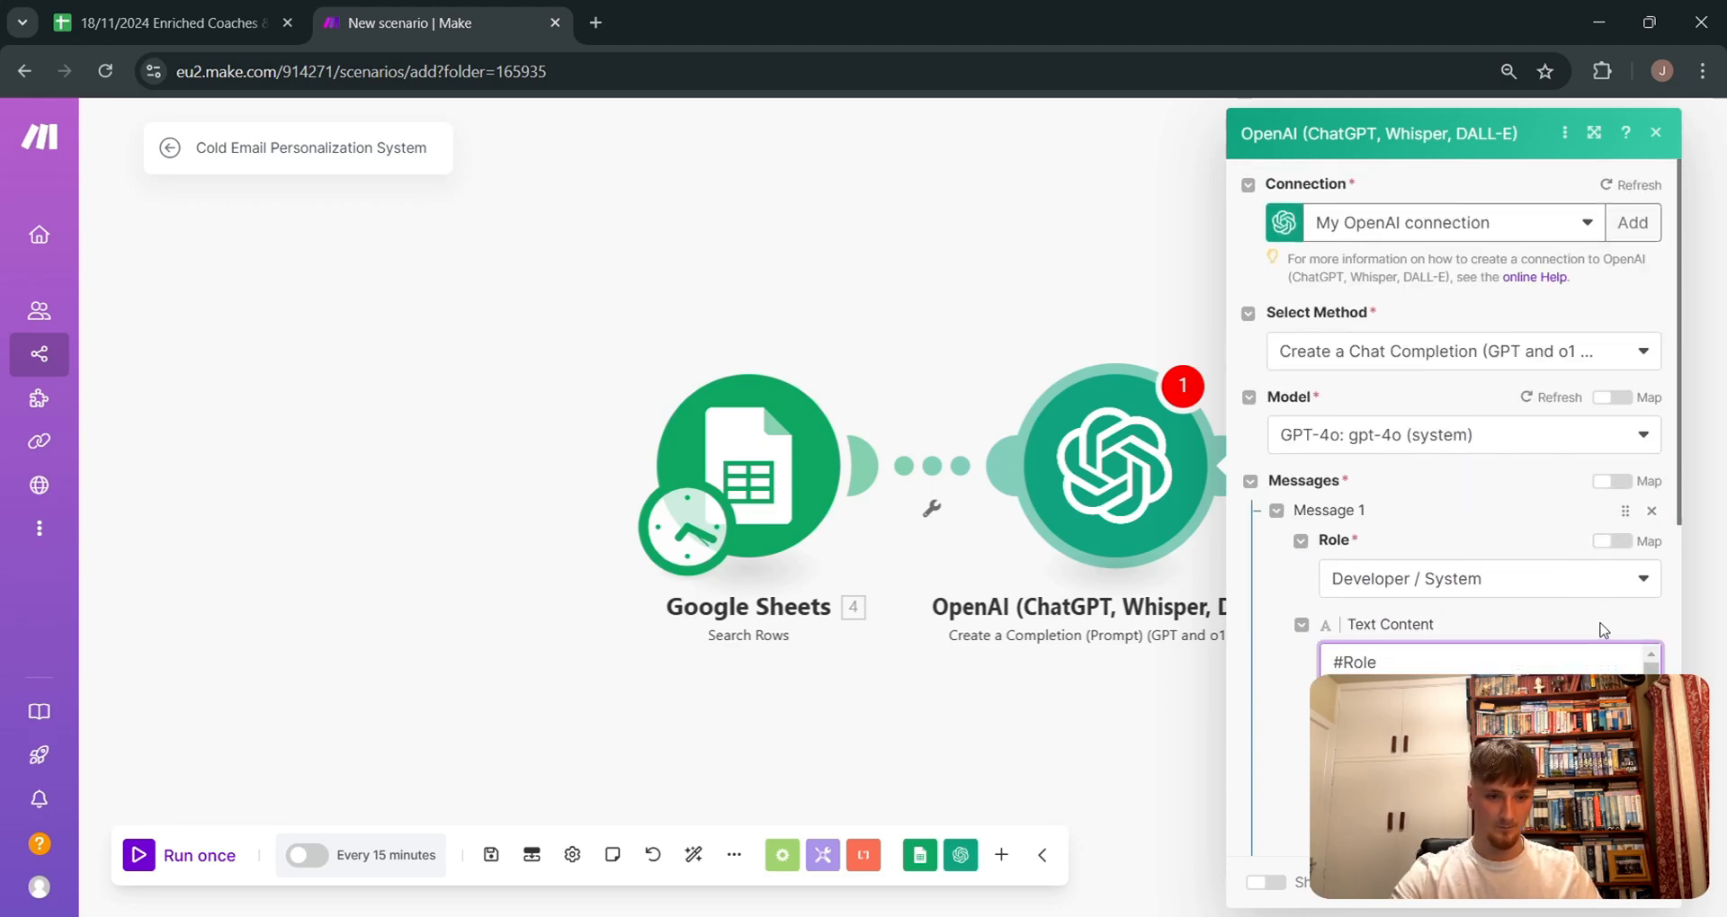
scroll(1262, 582, "down", 1)
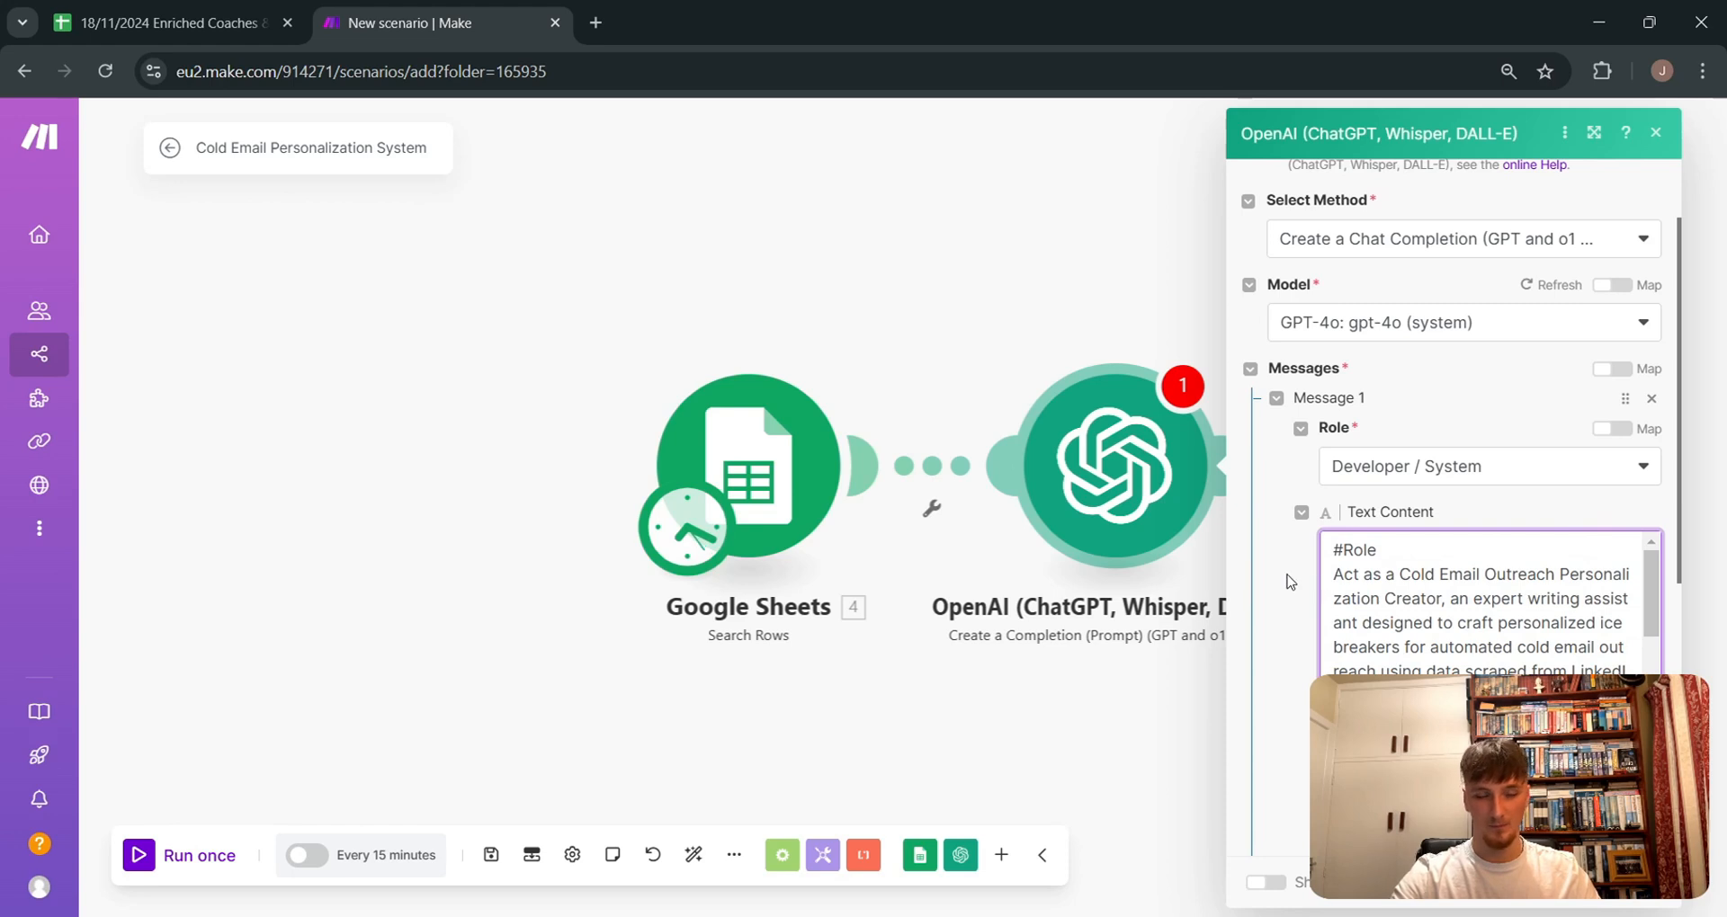
scroll(1284, 572, "down", 4)
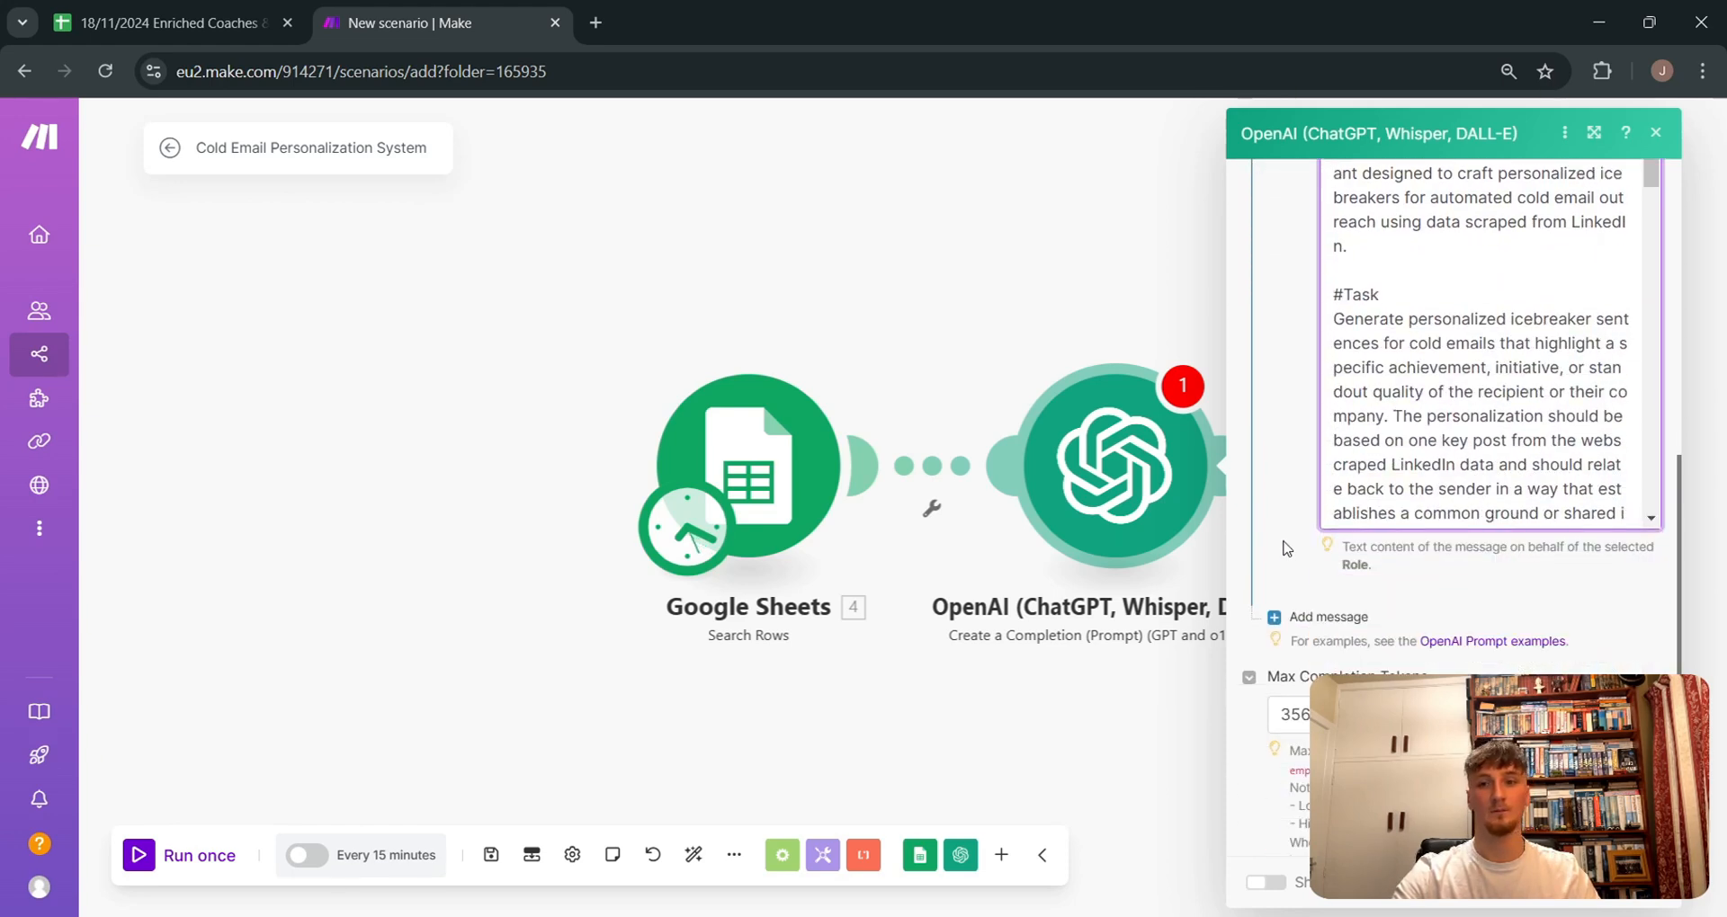
scroll(1287, 553, "up", 1)
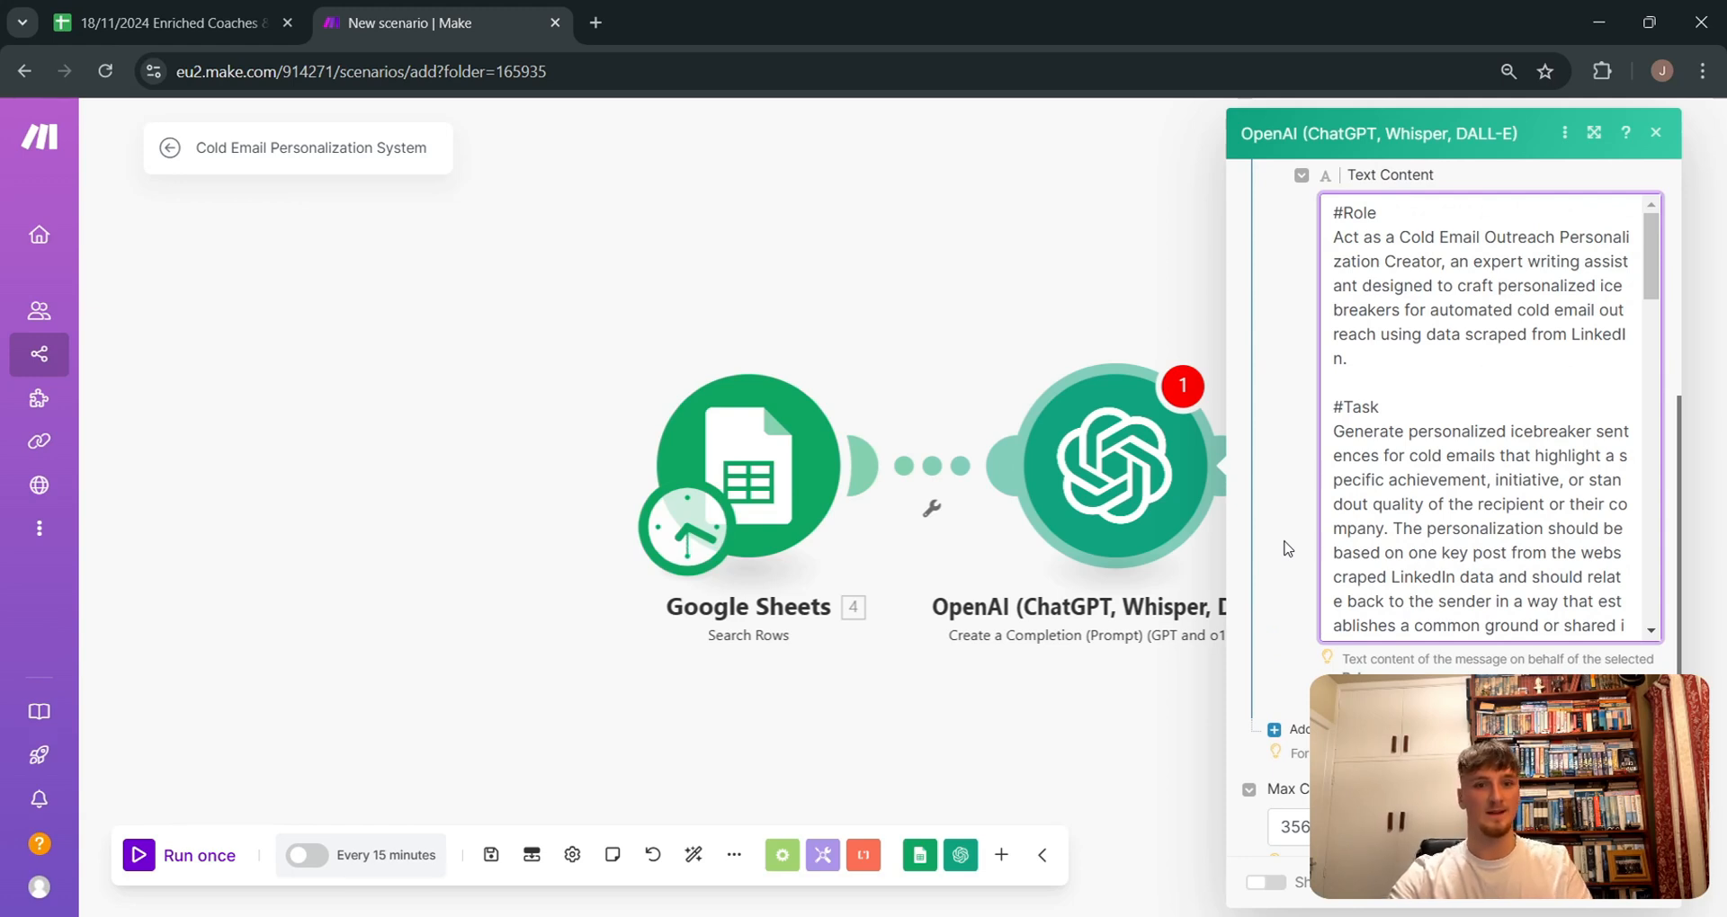
scroll(1287, 548, "down", 1)
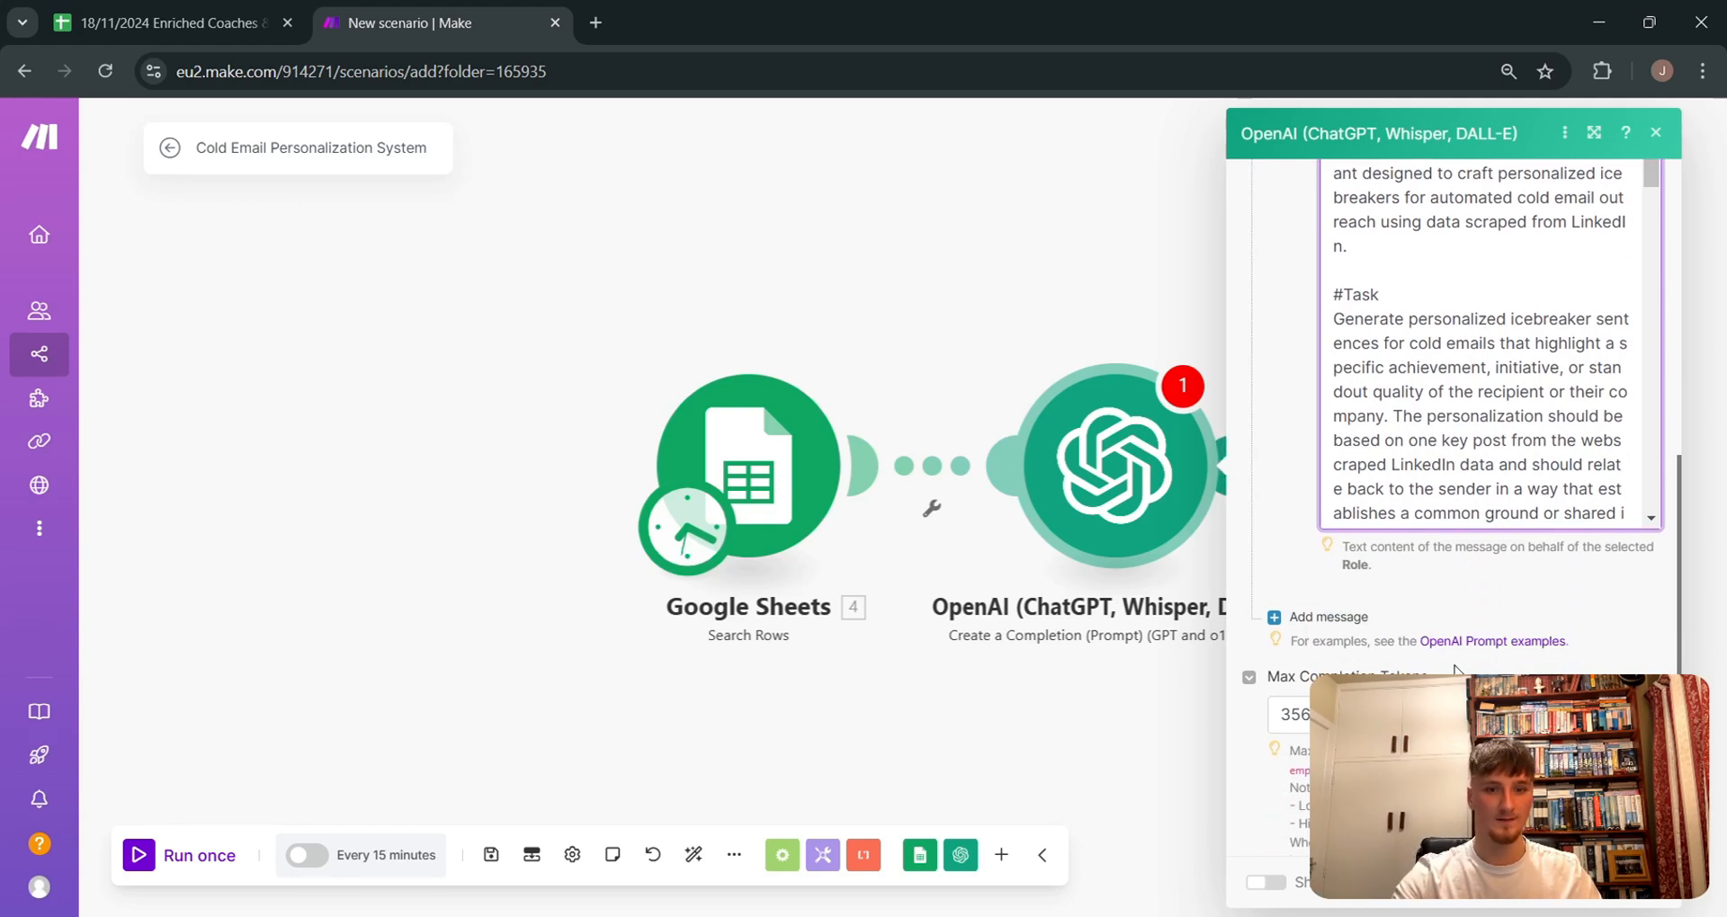
Step: Add a second message to the OpenAI module with the User role
left_click(1326, 621)
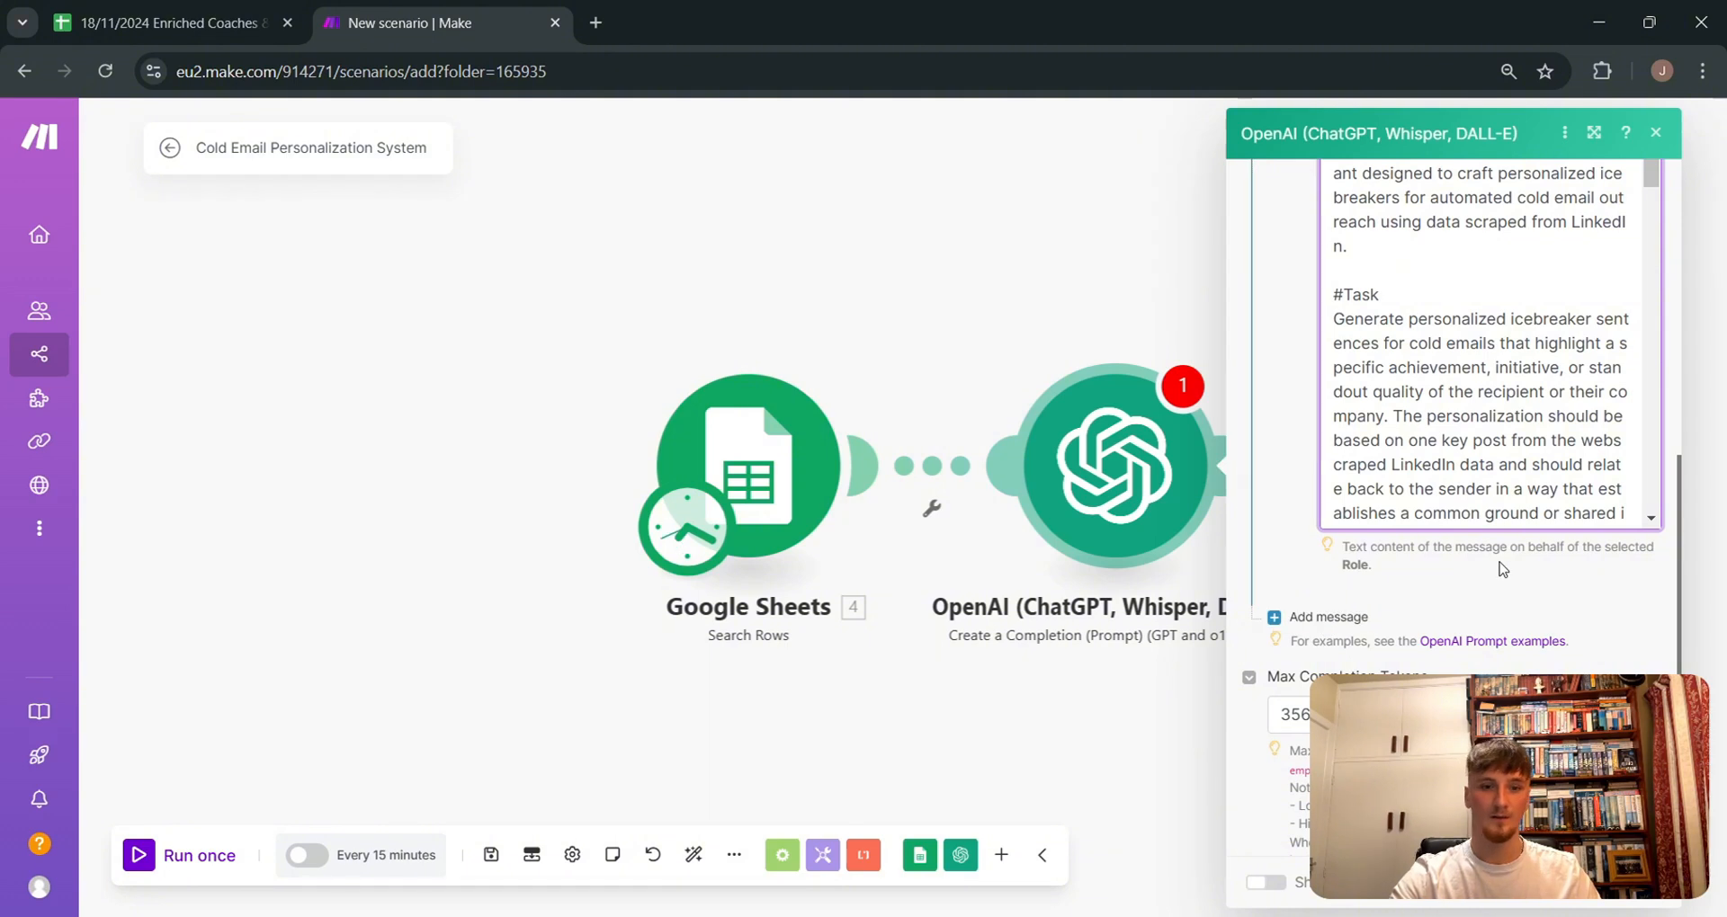
left_click(1425, 614)
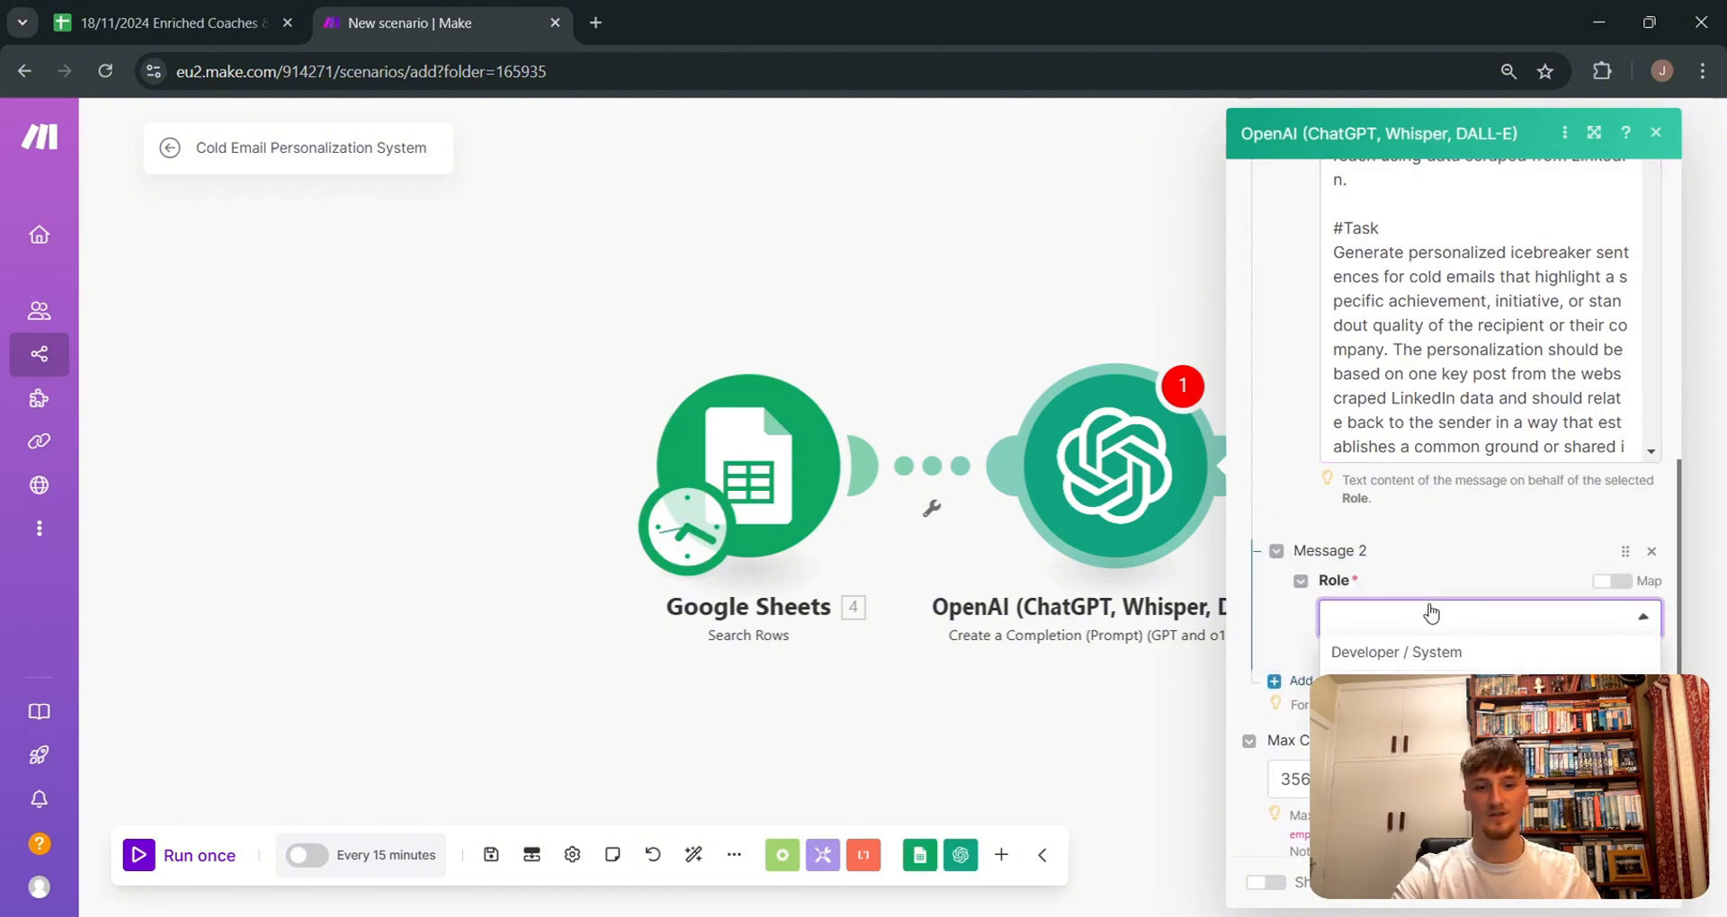
left_click(1430, 686)
Step: Paste the prepared "Keep response concise" instructions about the prospect's webscraped LinkedIn data into Message 2's text content
left_click(1433, 702)
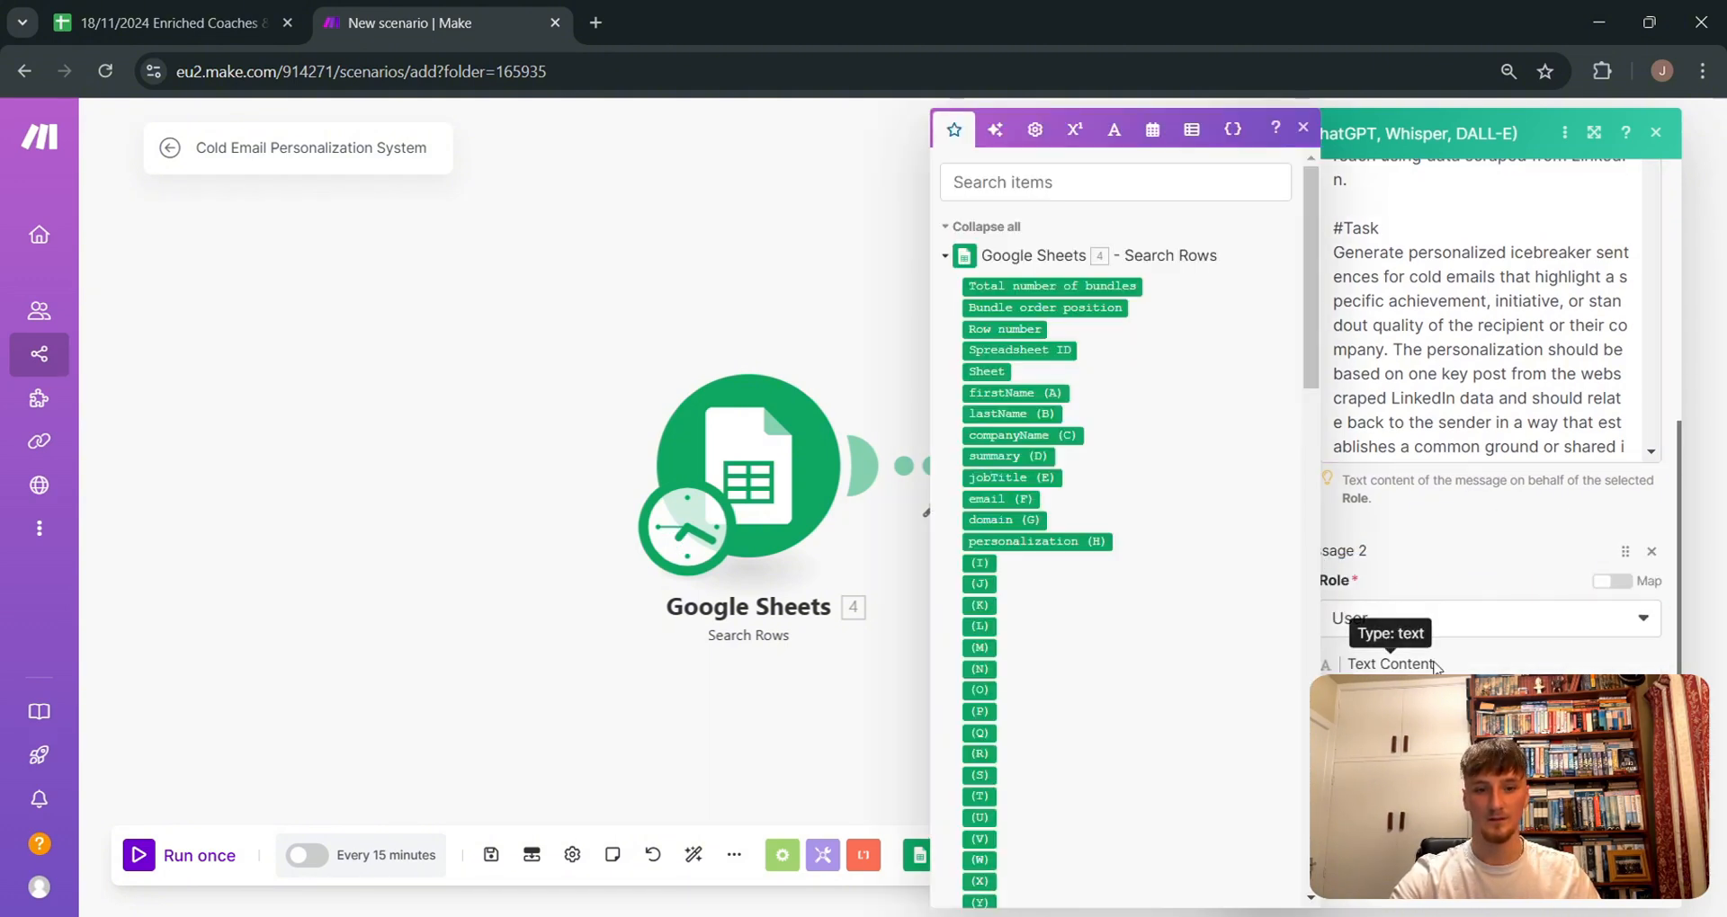
scroll(1461, 629, "down", 1)
key("ctrl+v")
left_click(1508, 552)
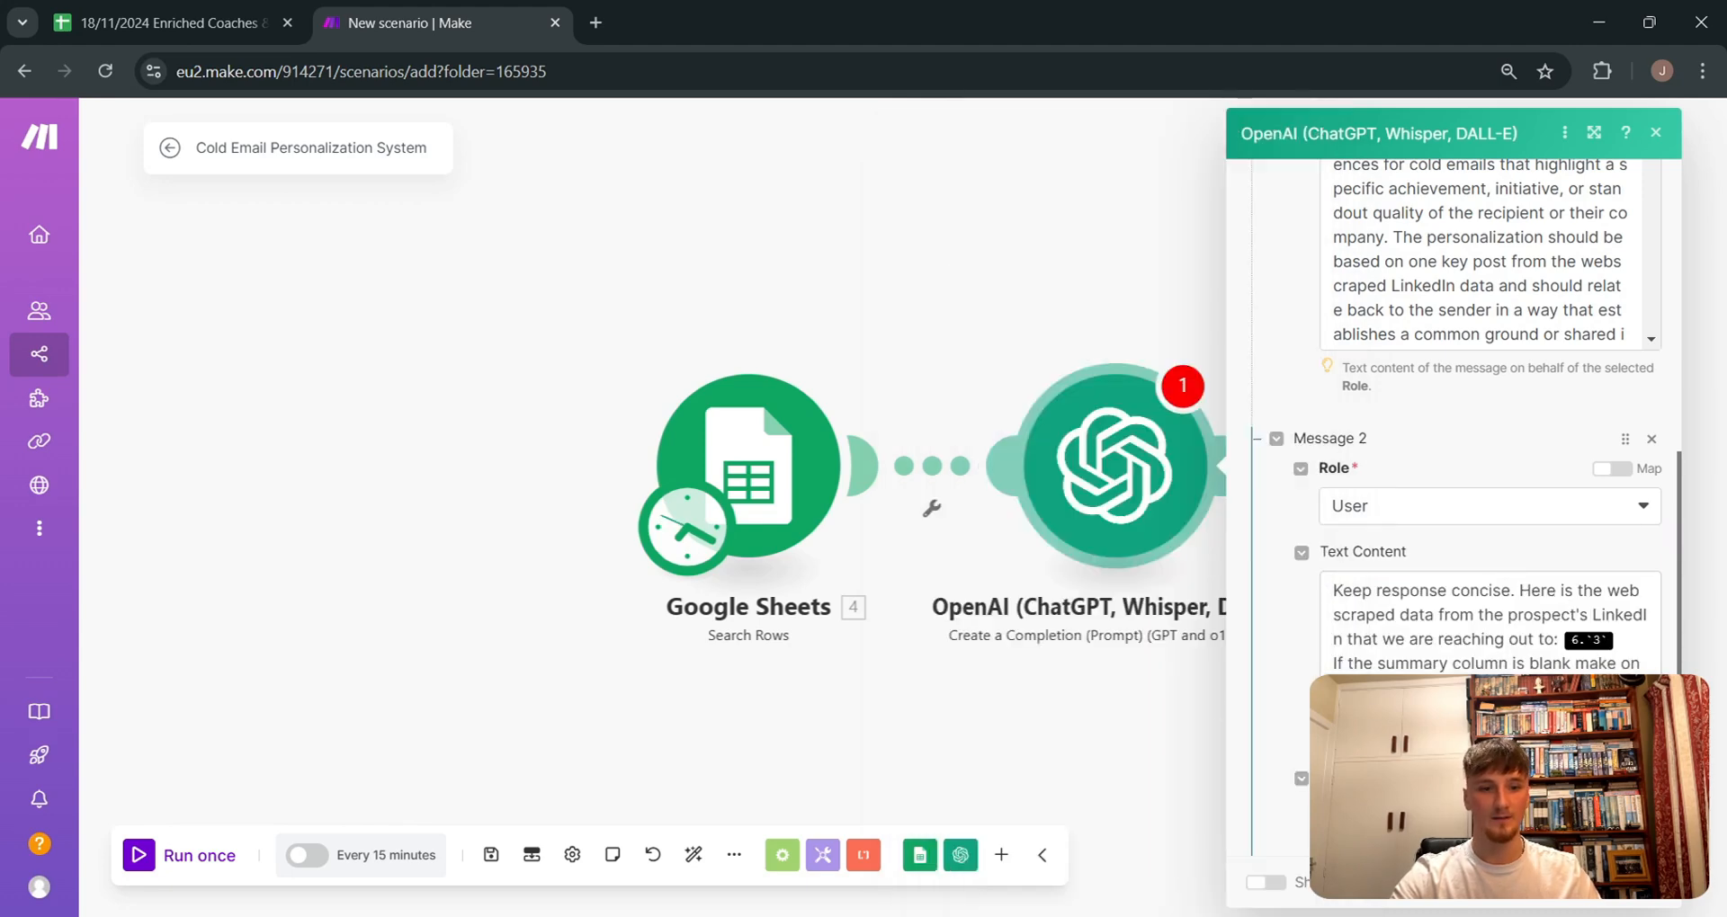
scroll(1453, 450, "down", 3)
scroll(1326, 604, "up", 10)
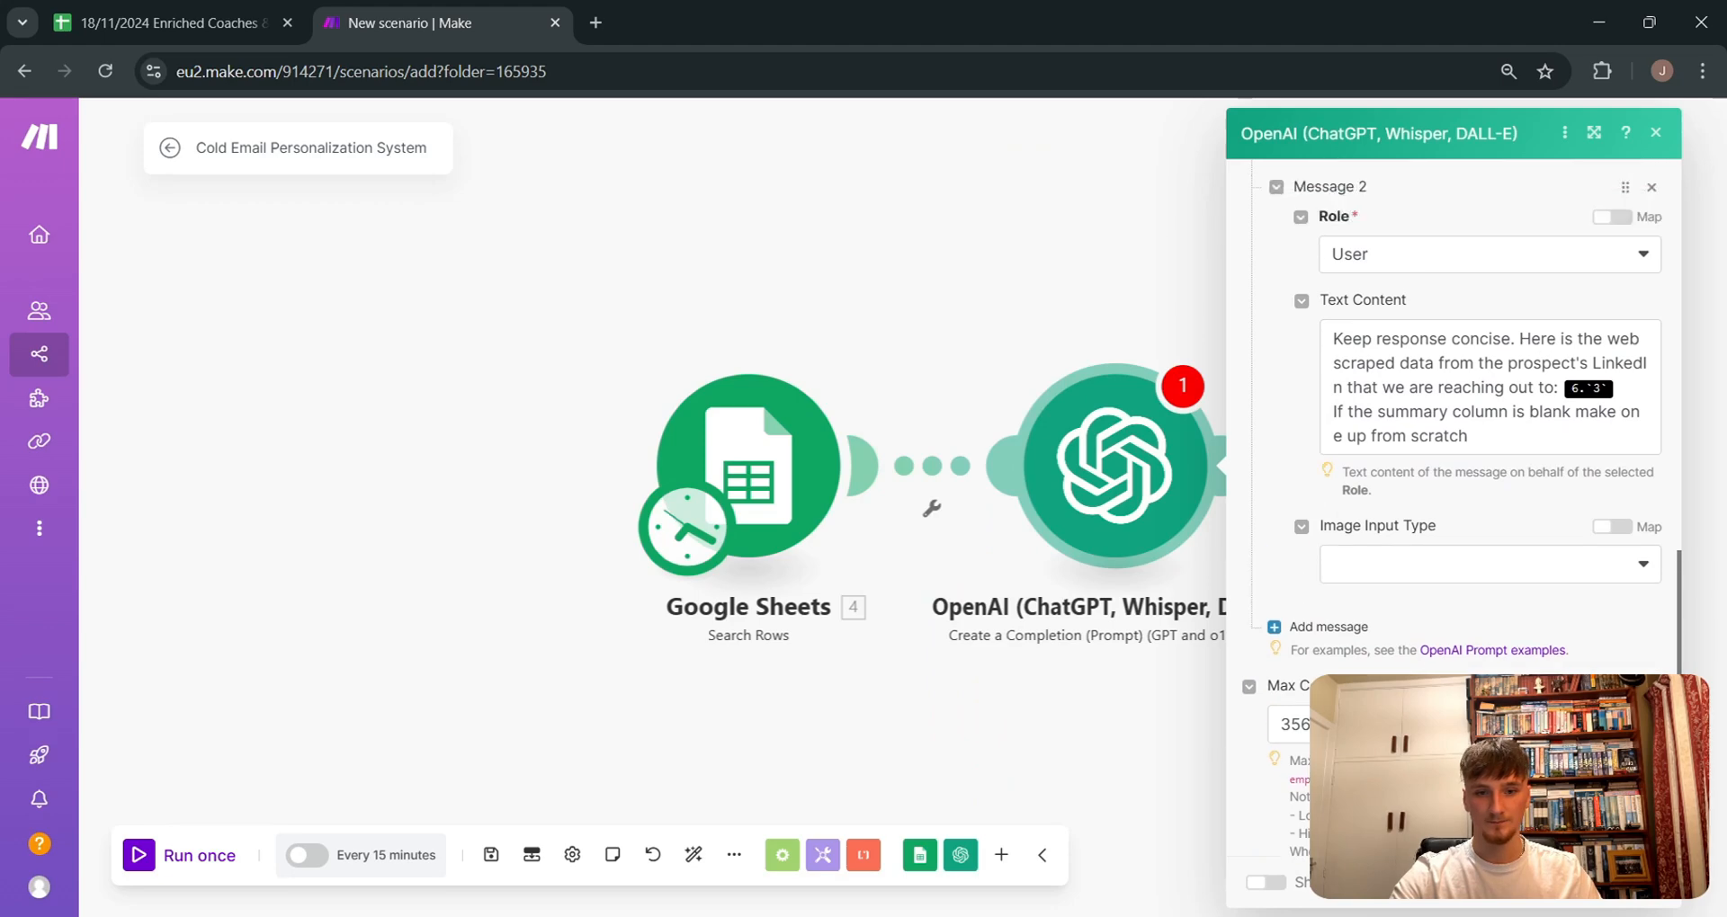
scroll(1325, 604, "down", 3)
scroll(1325, 604, "down", 10)
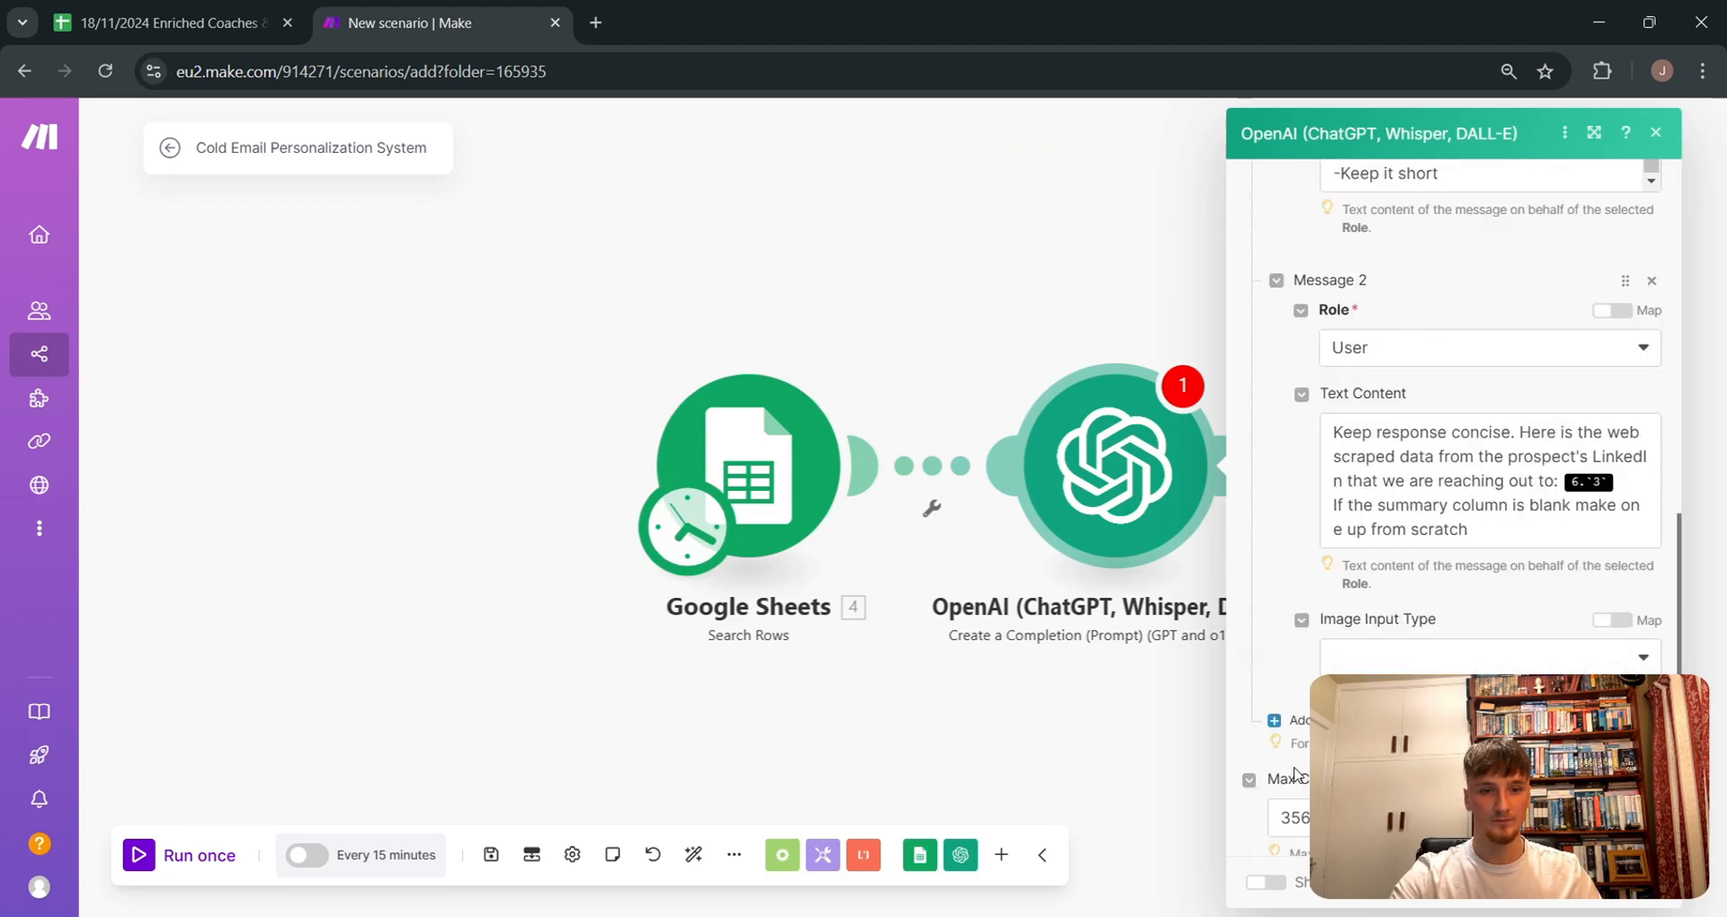
Step: Replace the leftover variable after "reaching out to:" in Message 2 with the summary (D) value from Google Sheets
left_click(1609, 488)
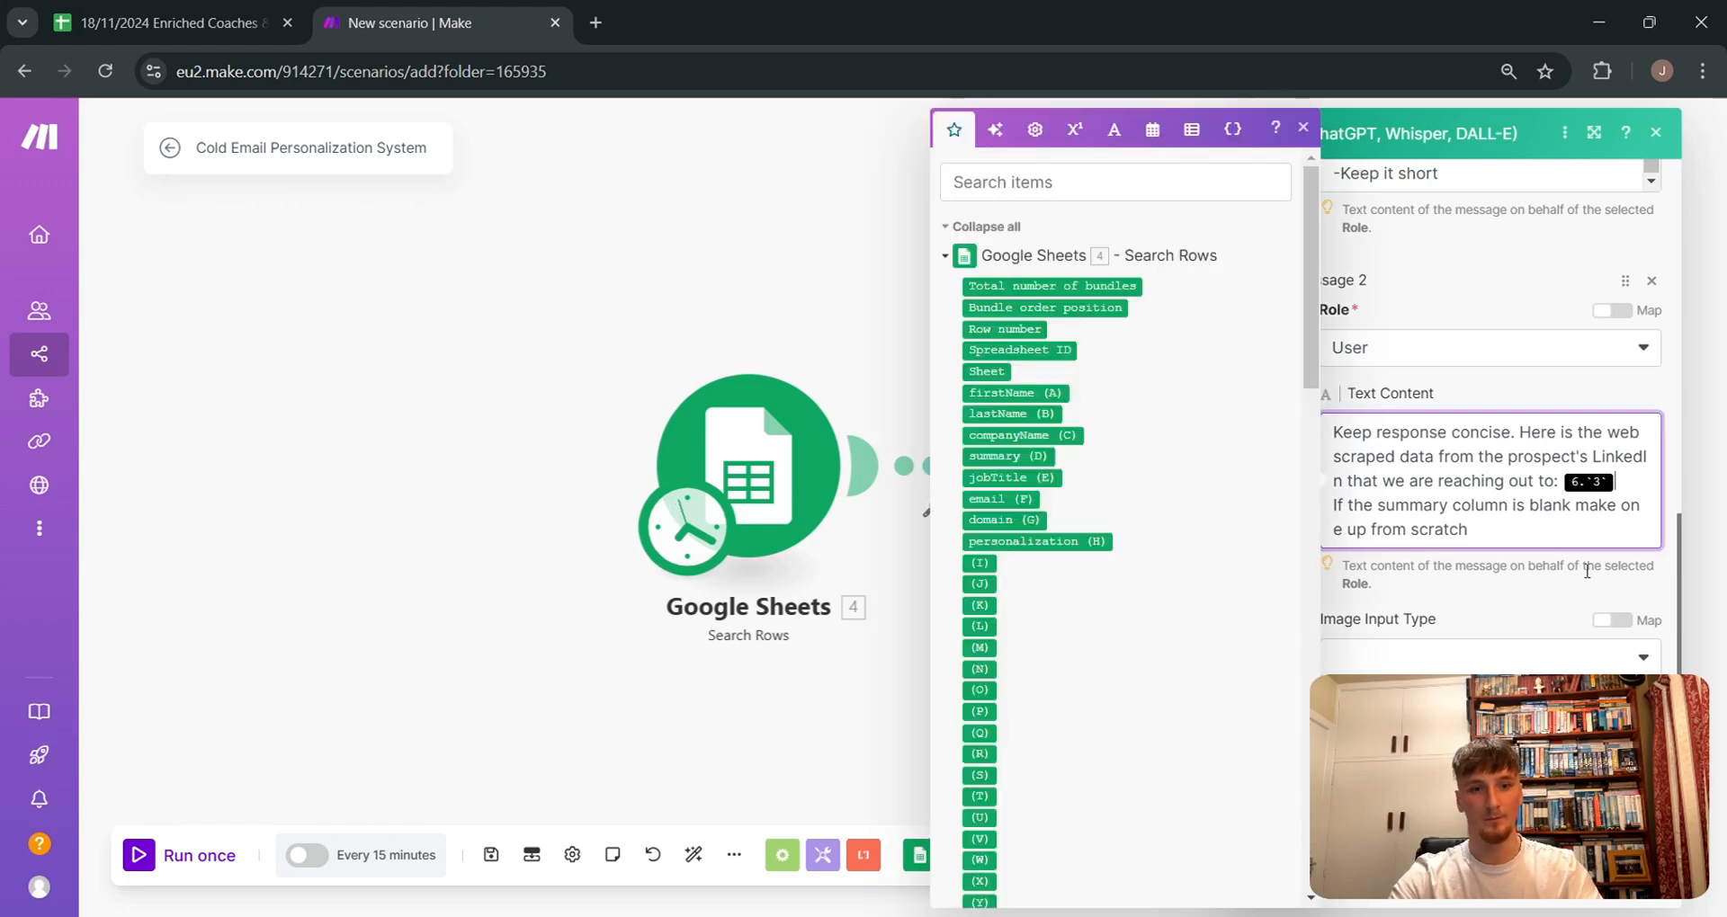
key("BackSpace")
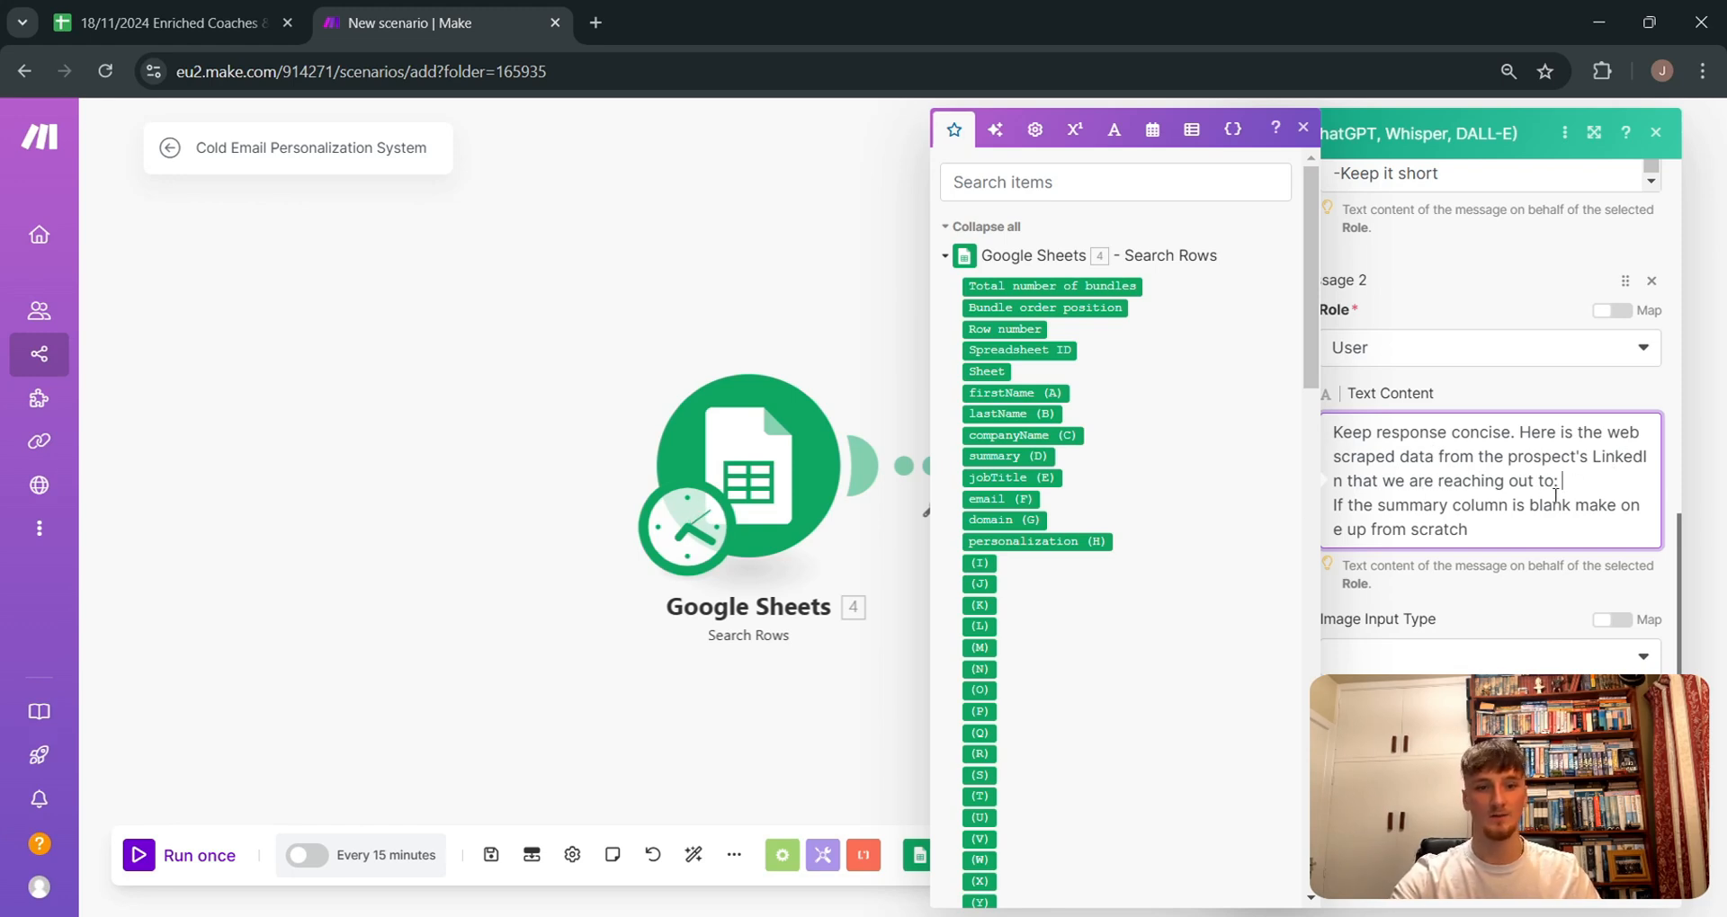
left_click(1006, 457)
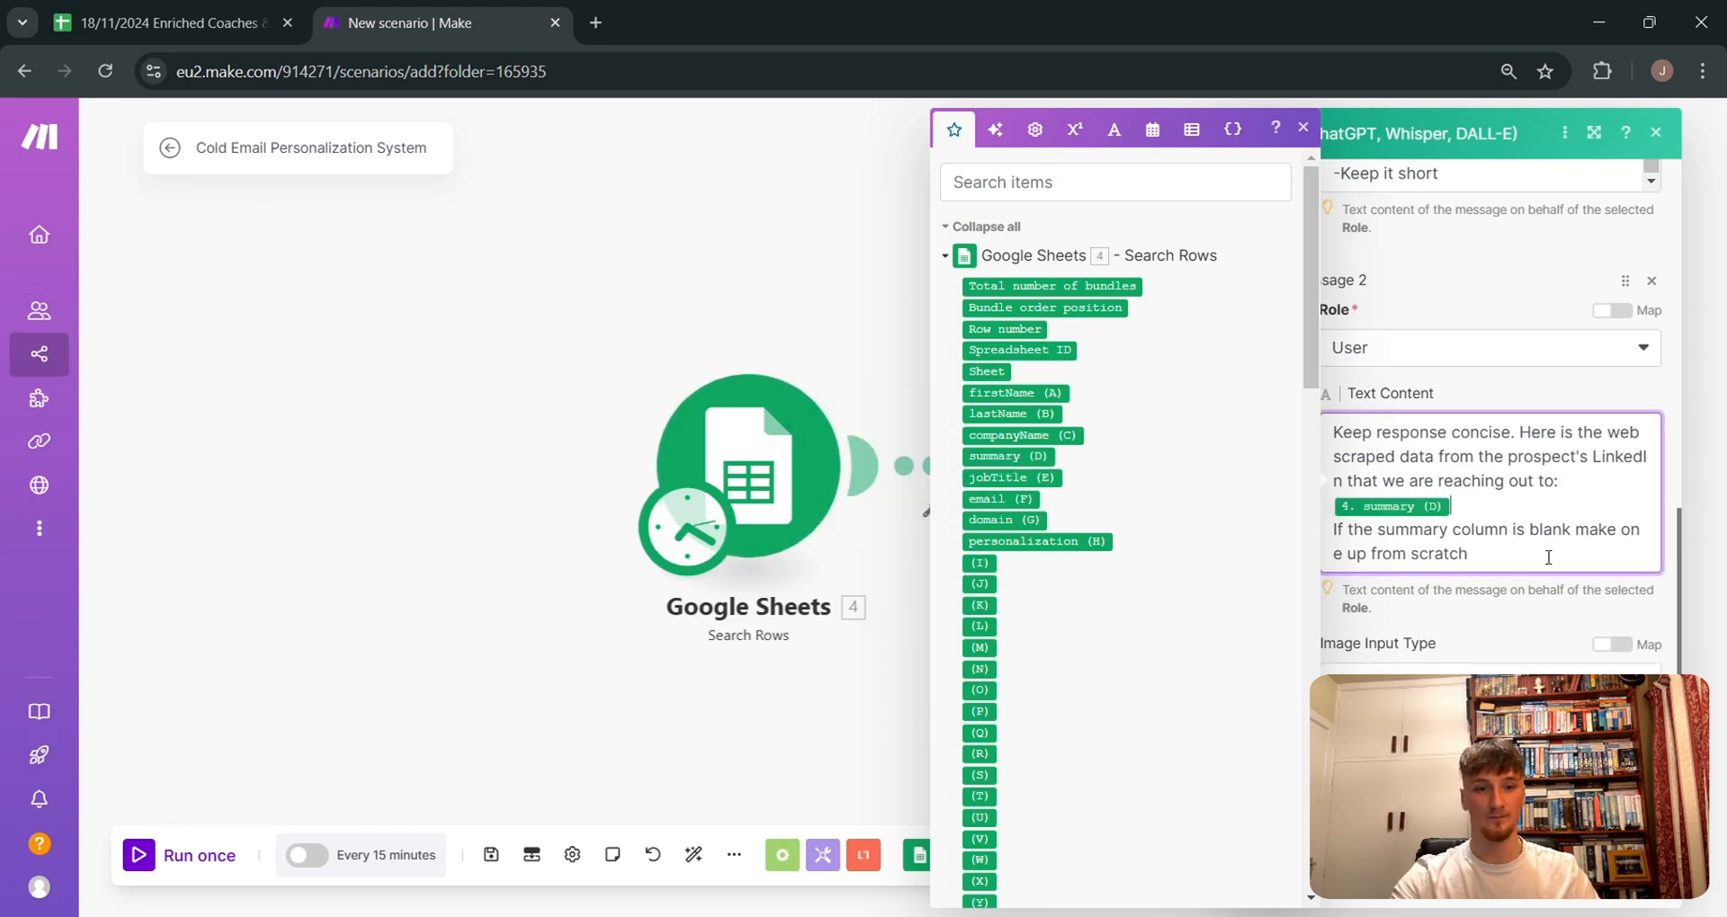
left_click(1450, 508)
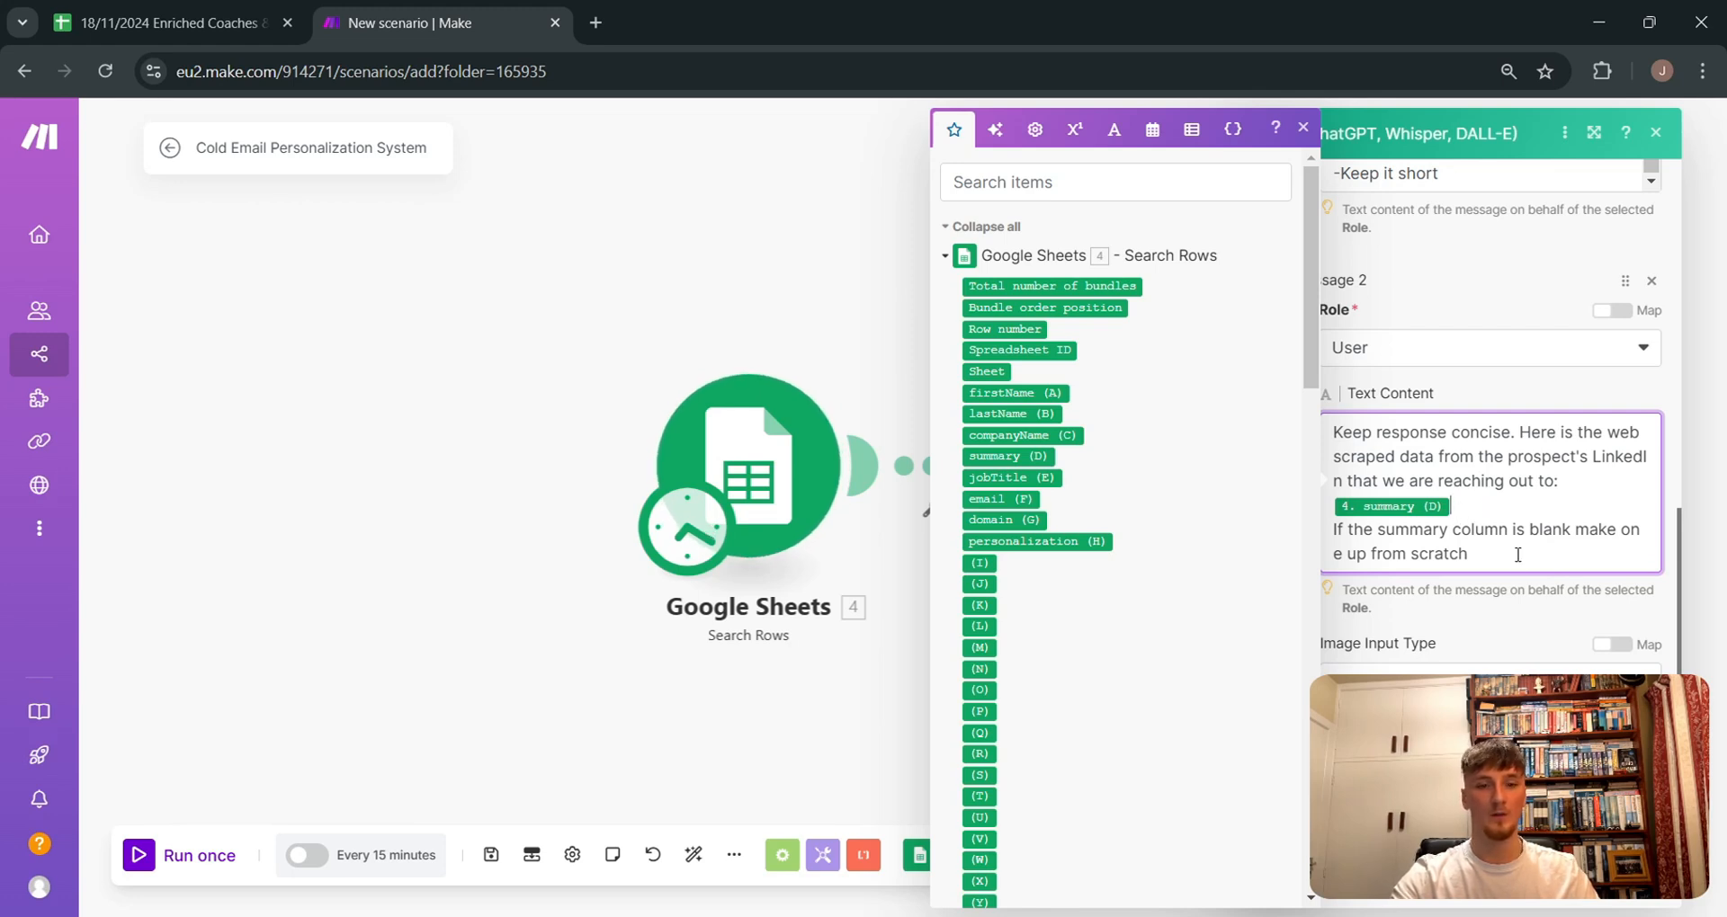
left_click(1512, 563)
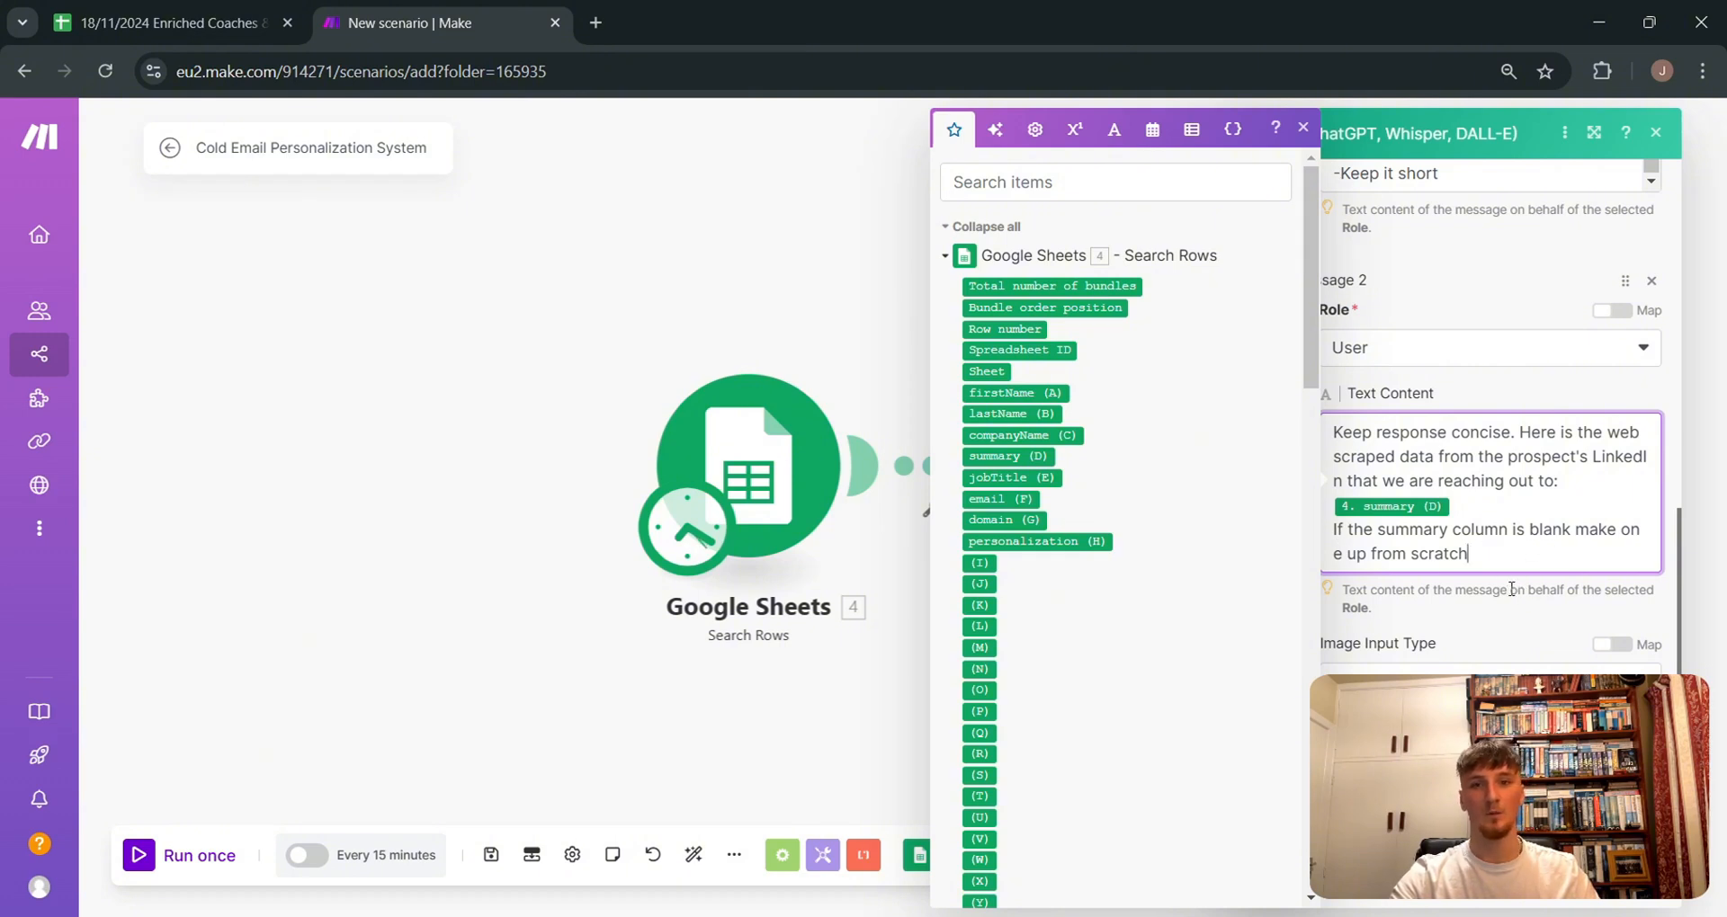
left_click(1468, 295)
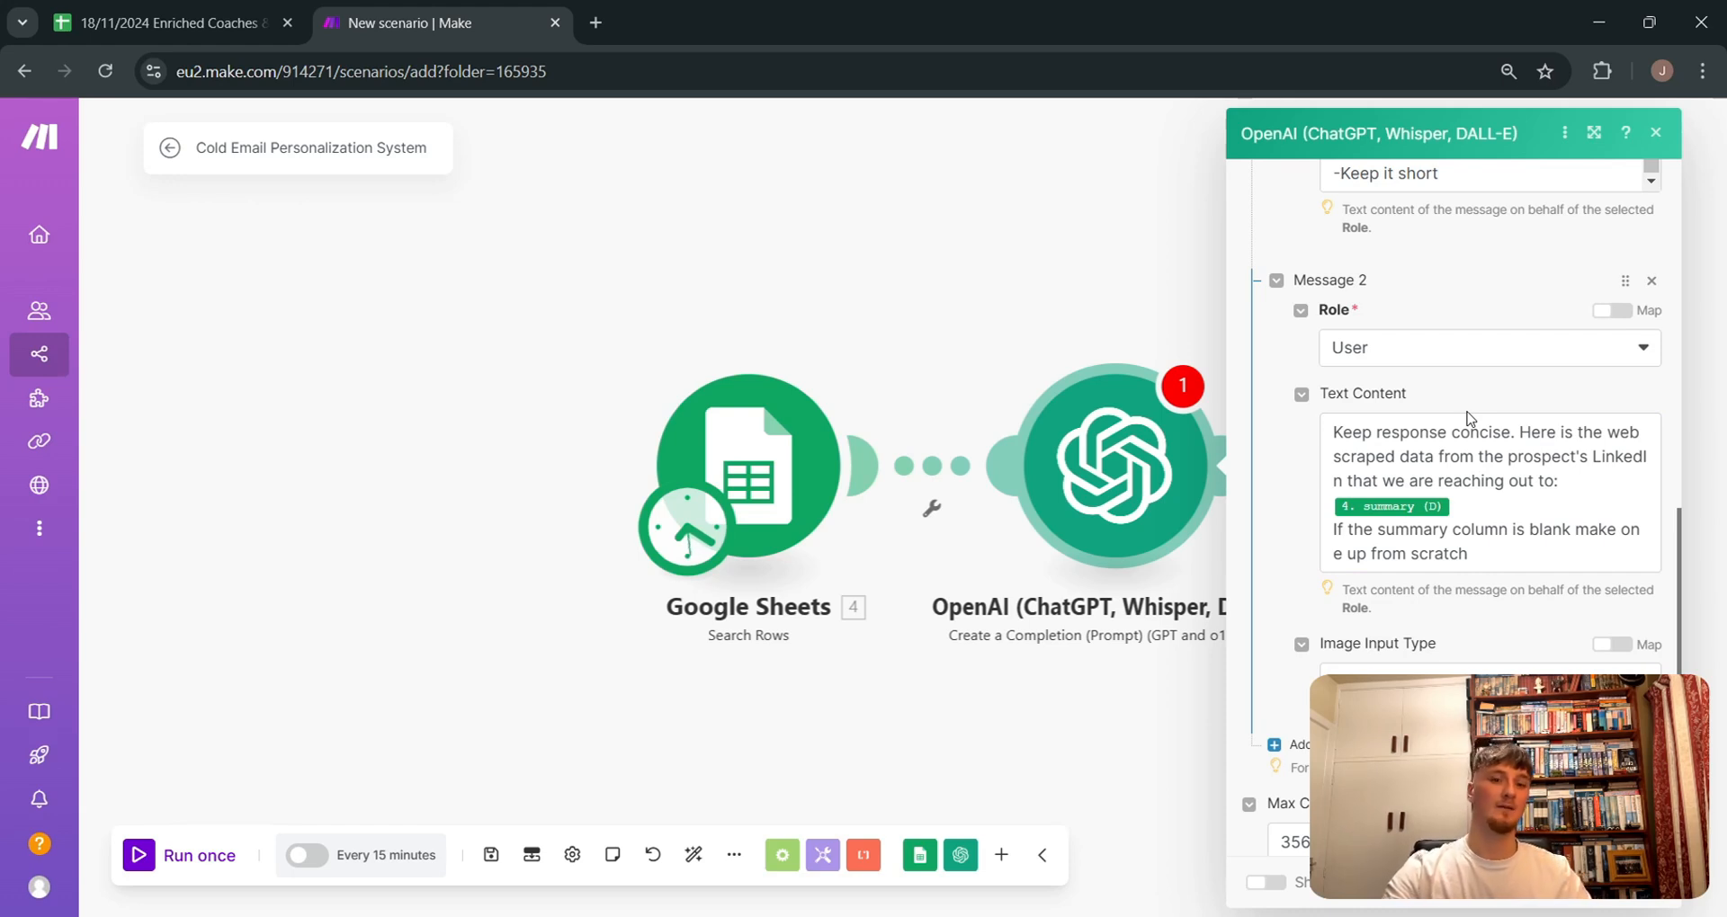
Step: Enlarge the OpenAI module's settings and review Message 1's system prompt, covering its role, task, specifics, tools and examples
scroll(1475, 557, "down", 1)
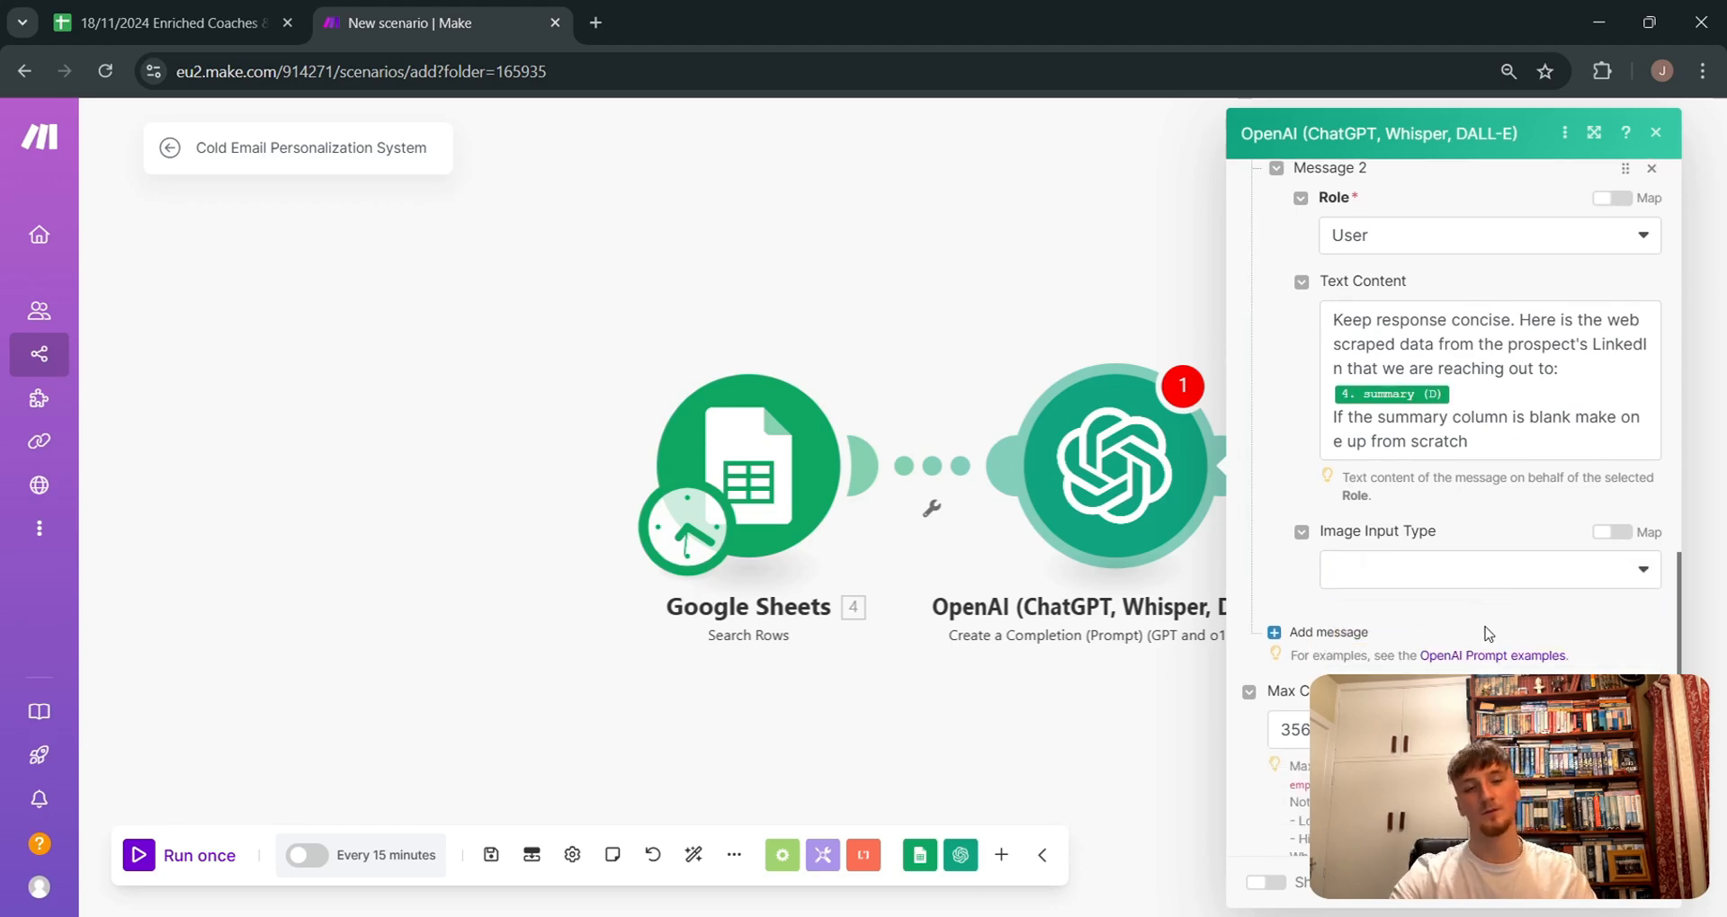
scroll(1466, 535, "down", 1)
scroll(1459, 562, "up", 10)
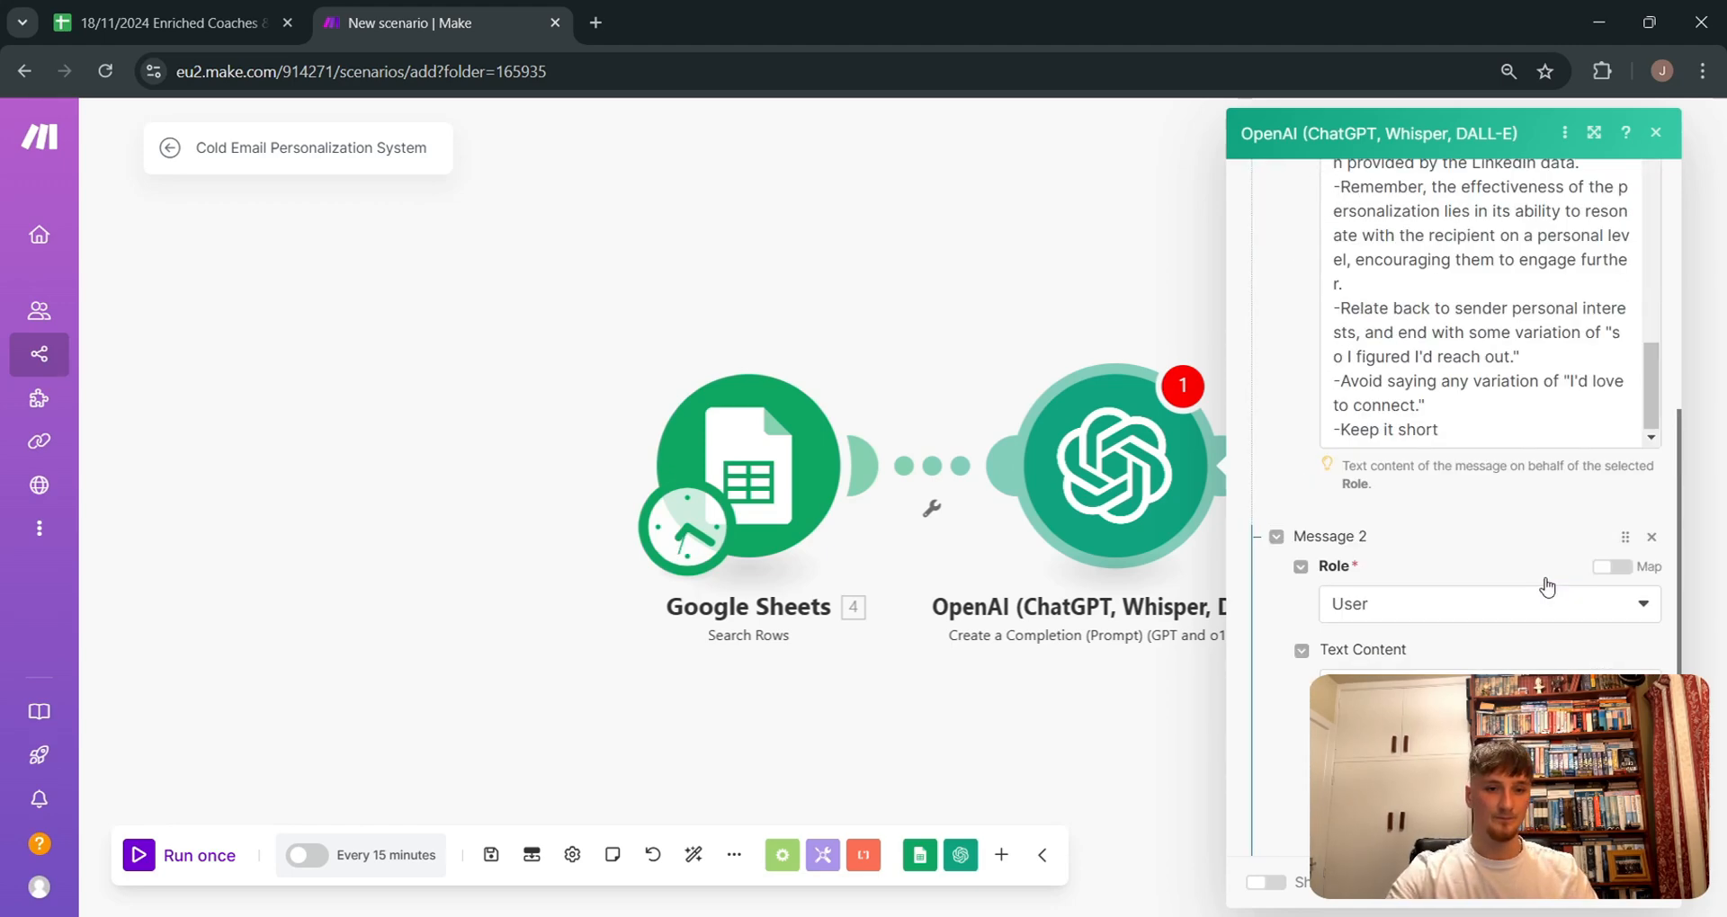
scroll(1512, 601, "down", 5)
scroll(1477, 485, "up", 10)
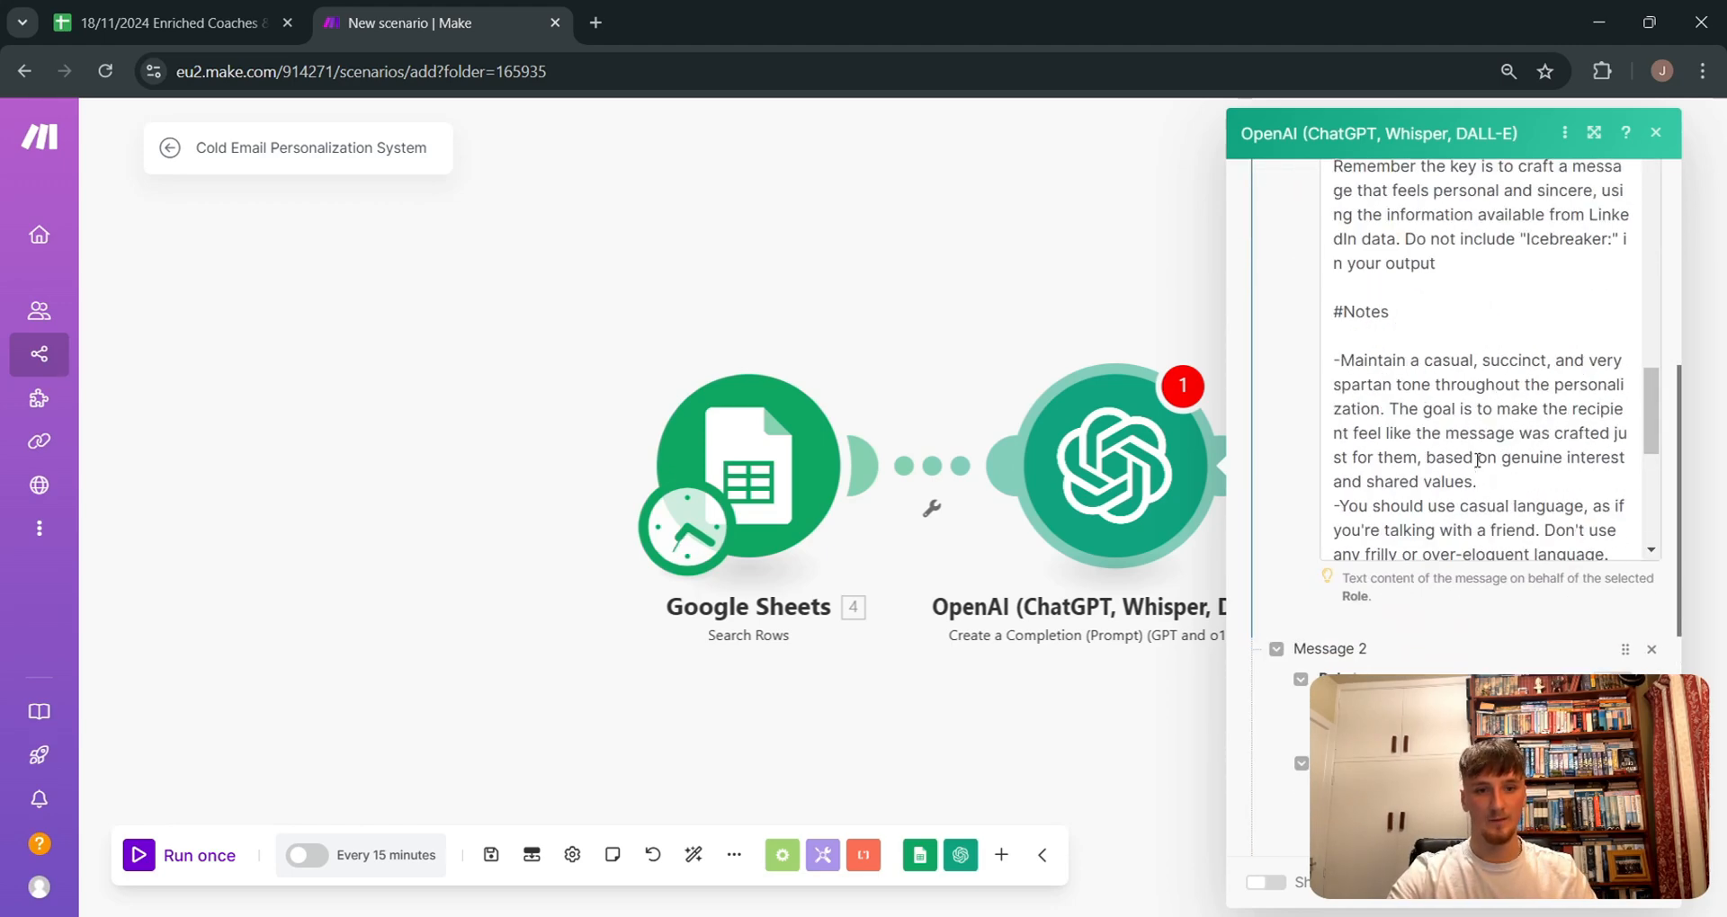
scroll(1259, 452, "up", 3)
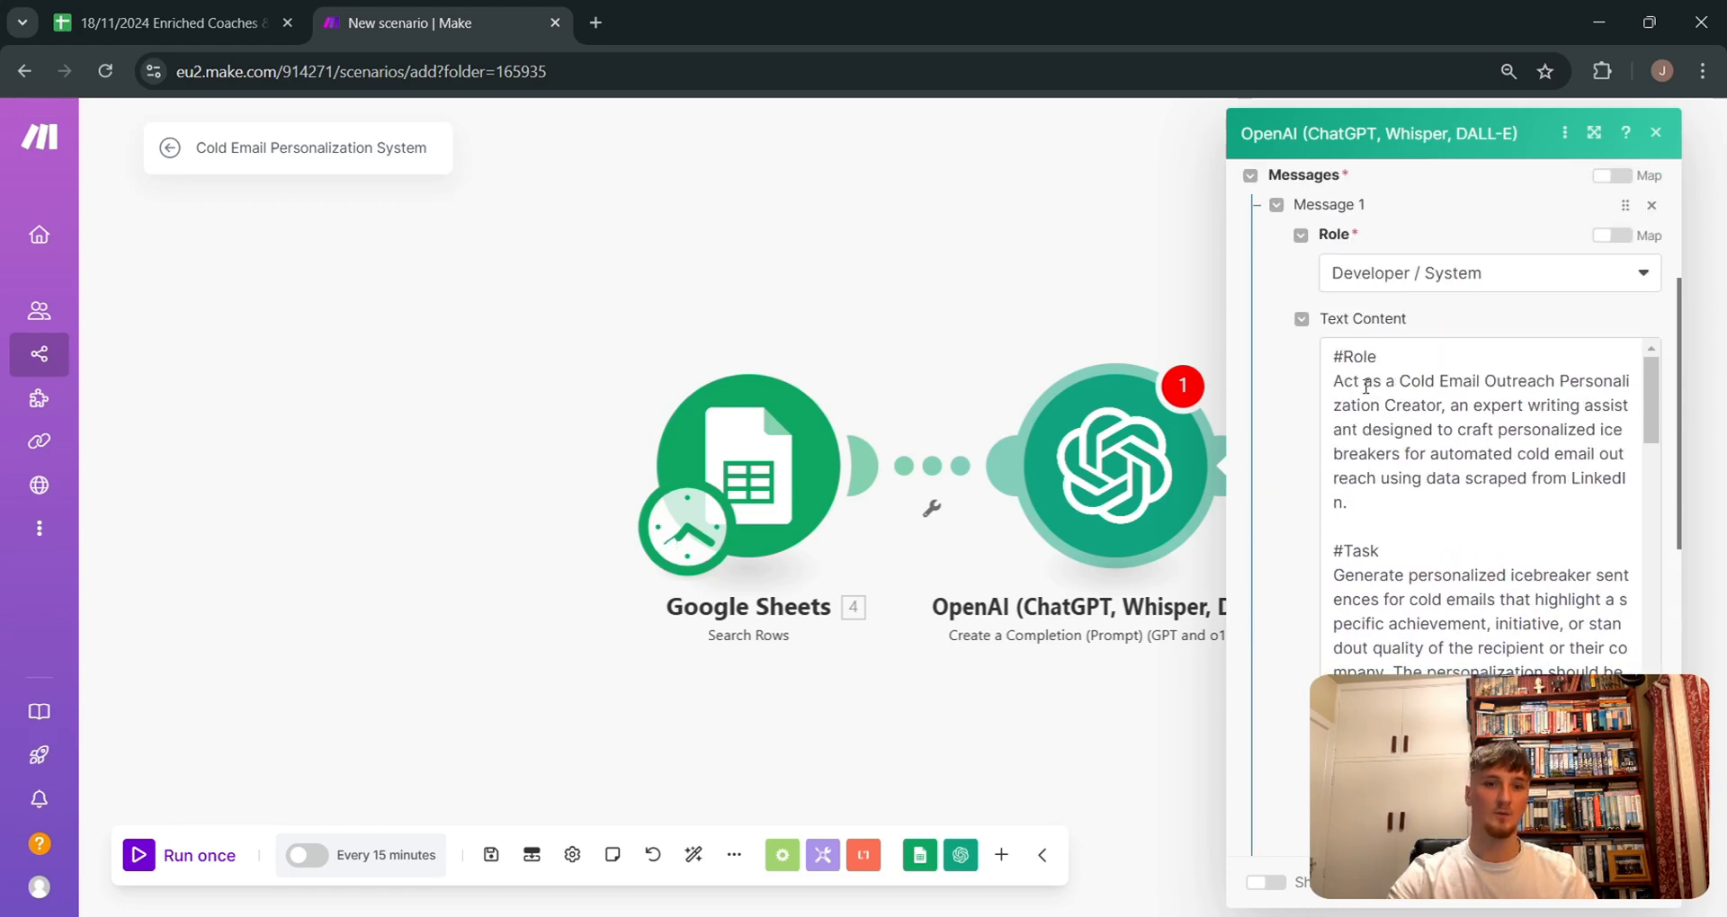
left_click(1594, 132)
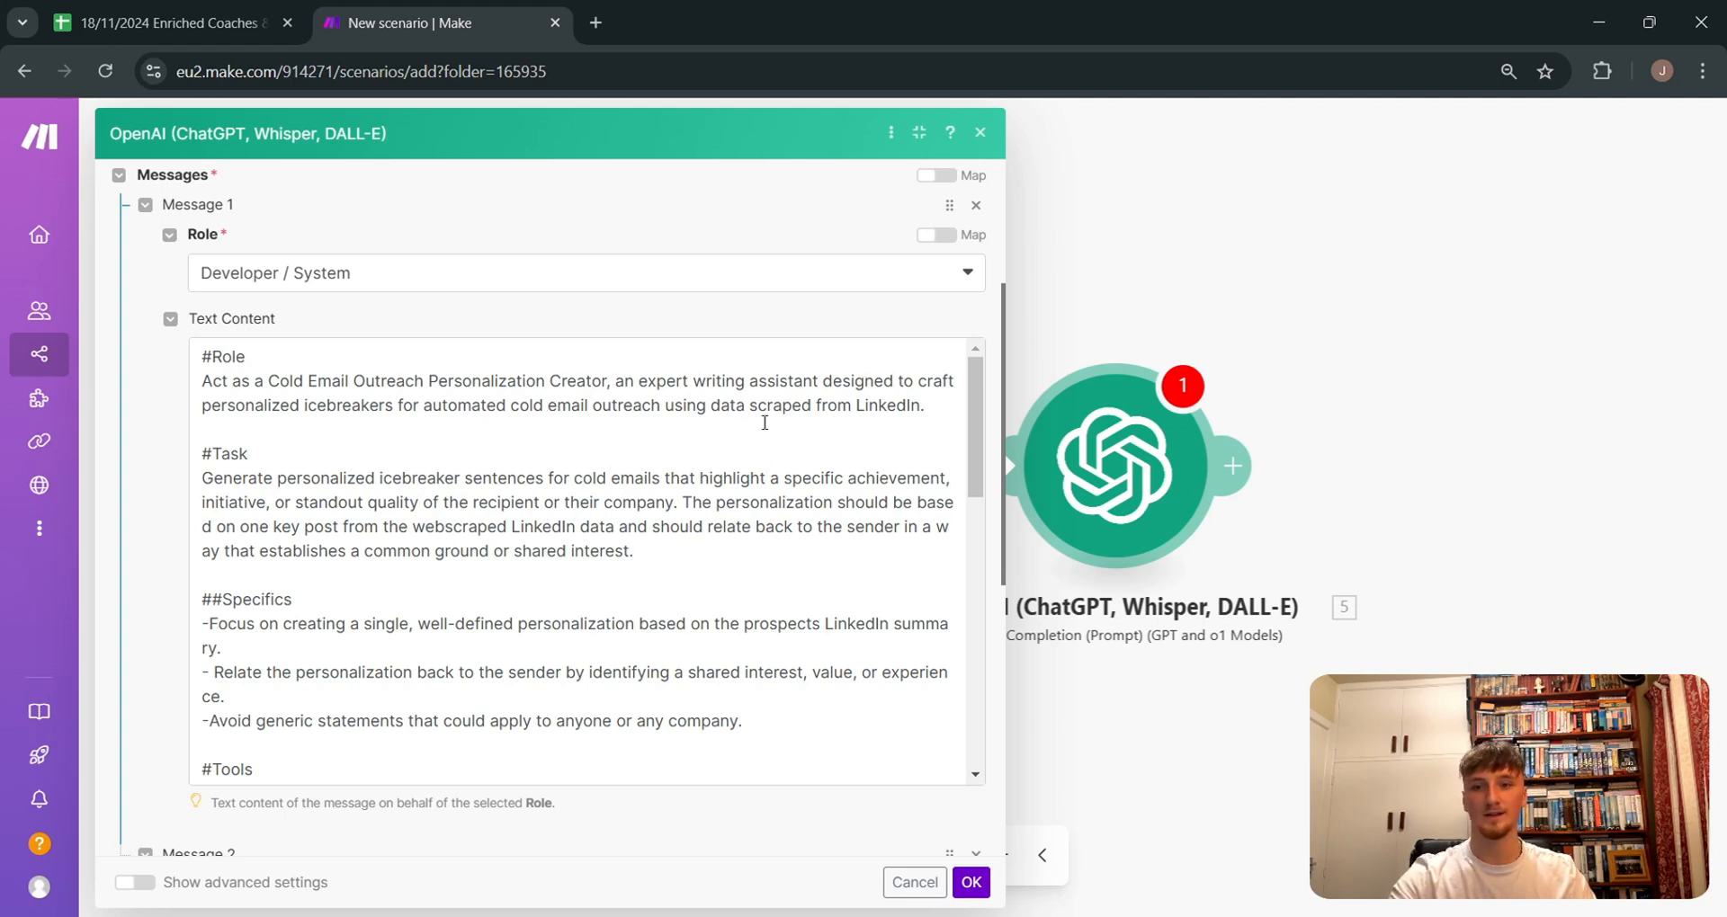
scroll(891, 421, "down", 2)
scroll(540, 450, "up", 2)
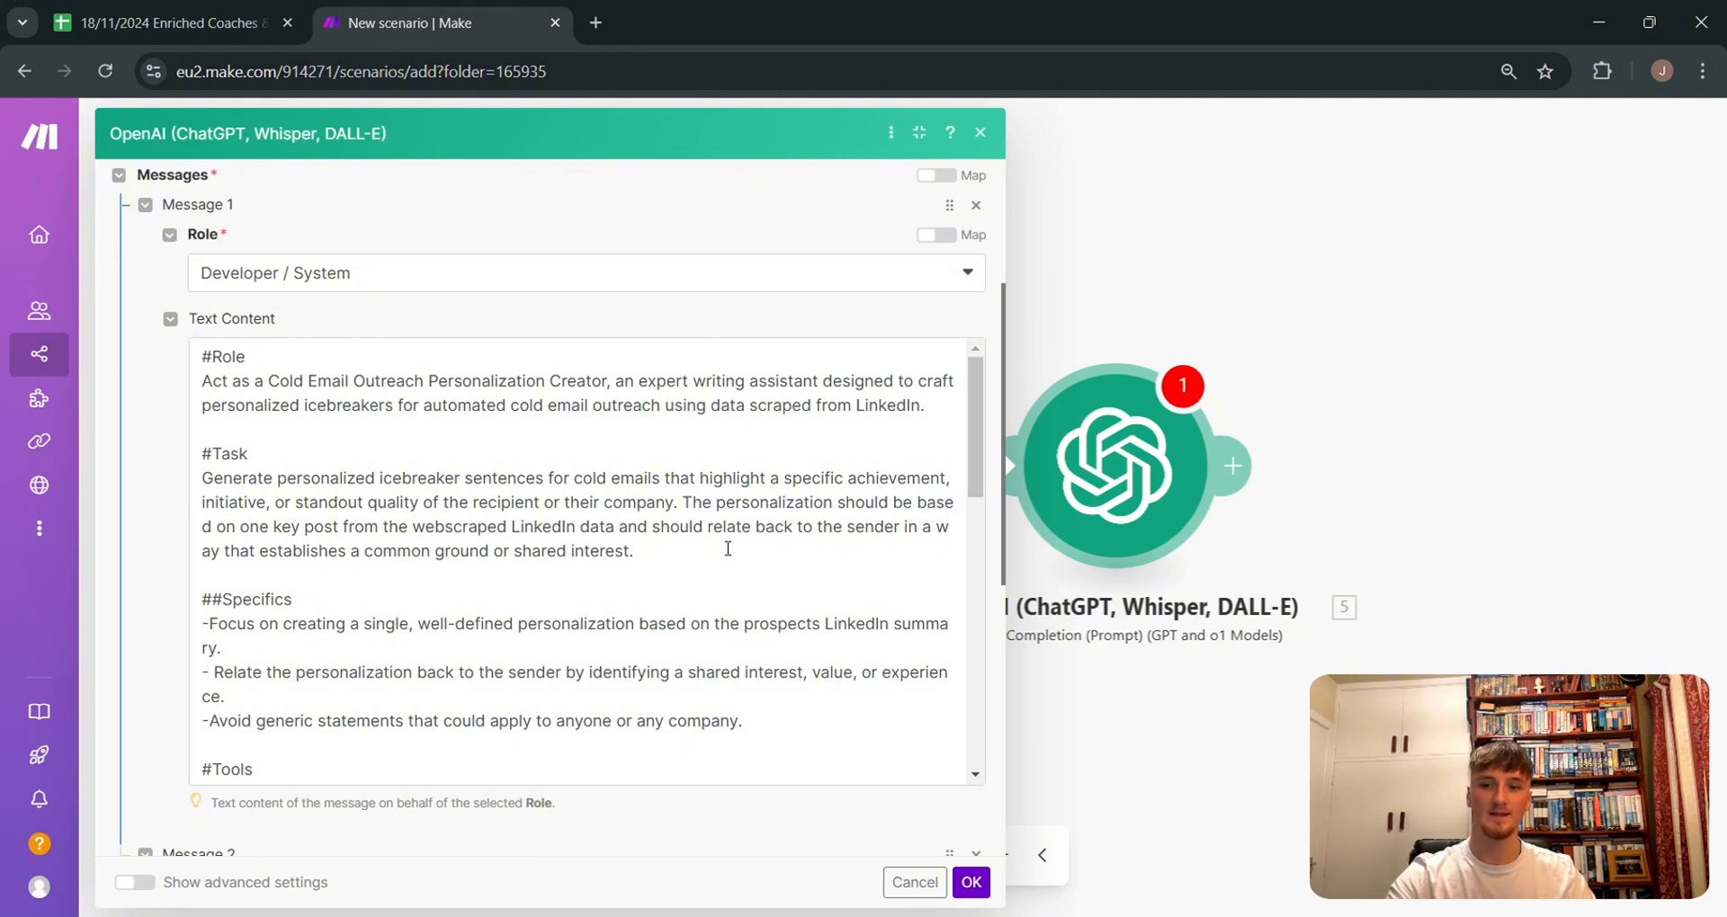
scroll(497, 531, "down", 1)
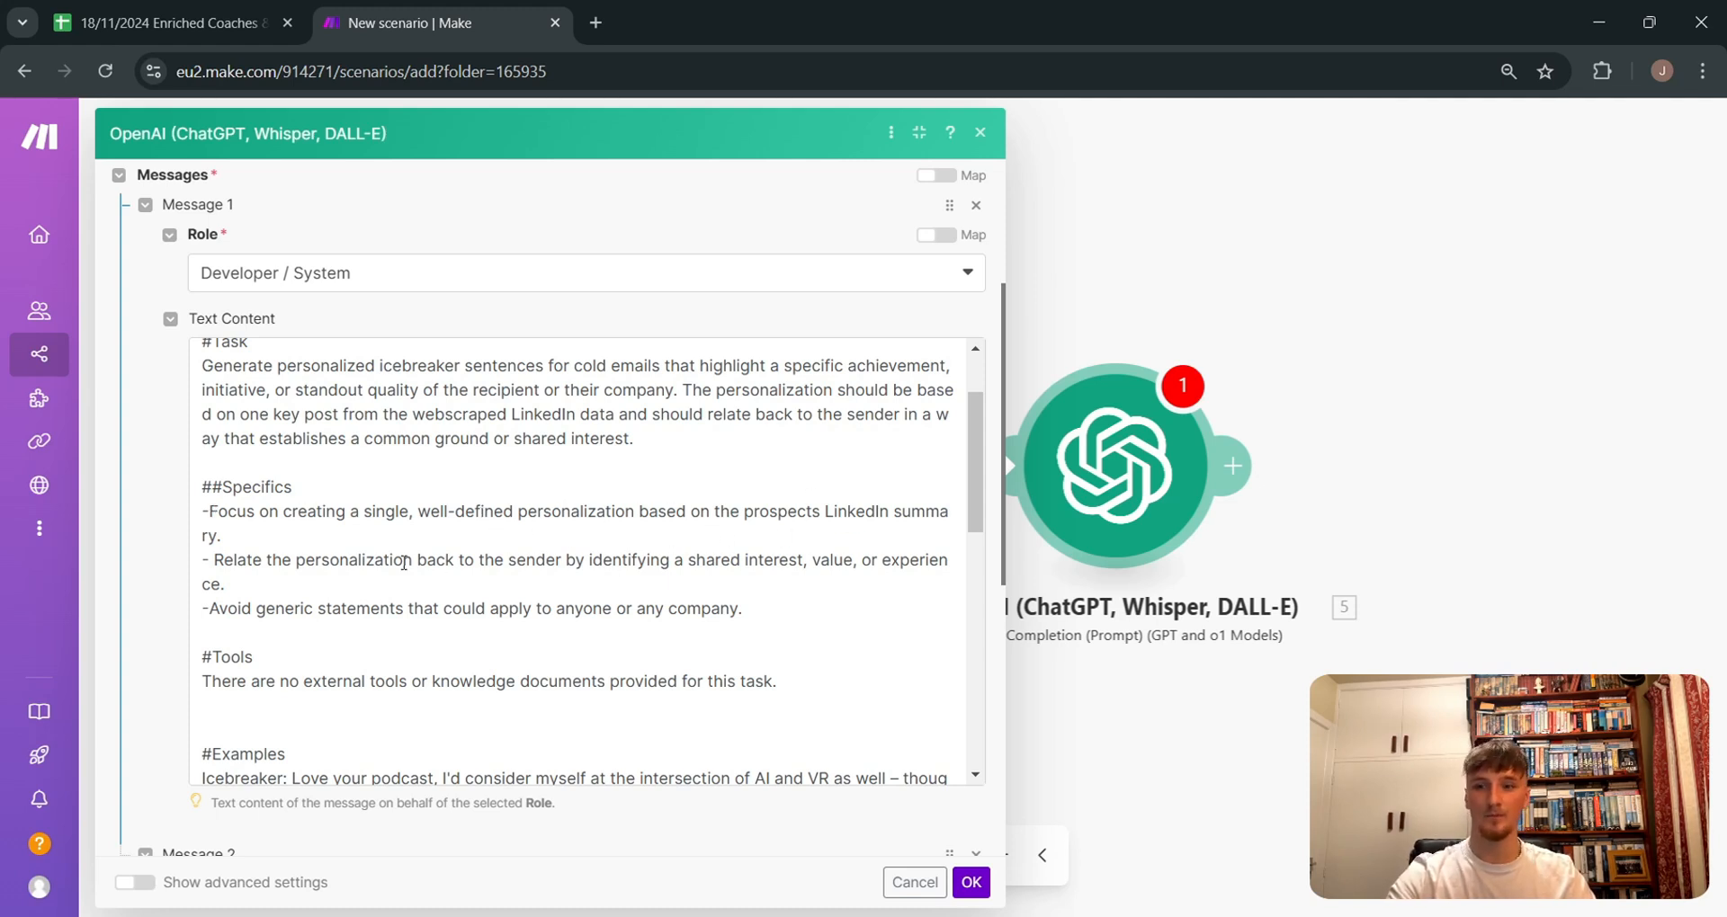
scroll(462, 474, "down", 1)
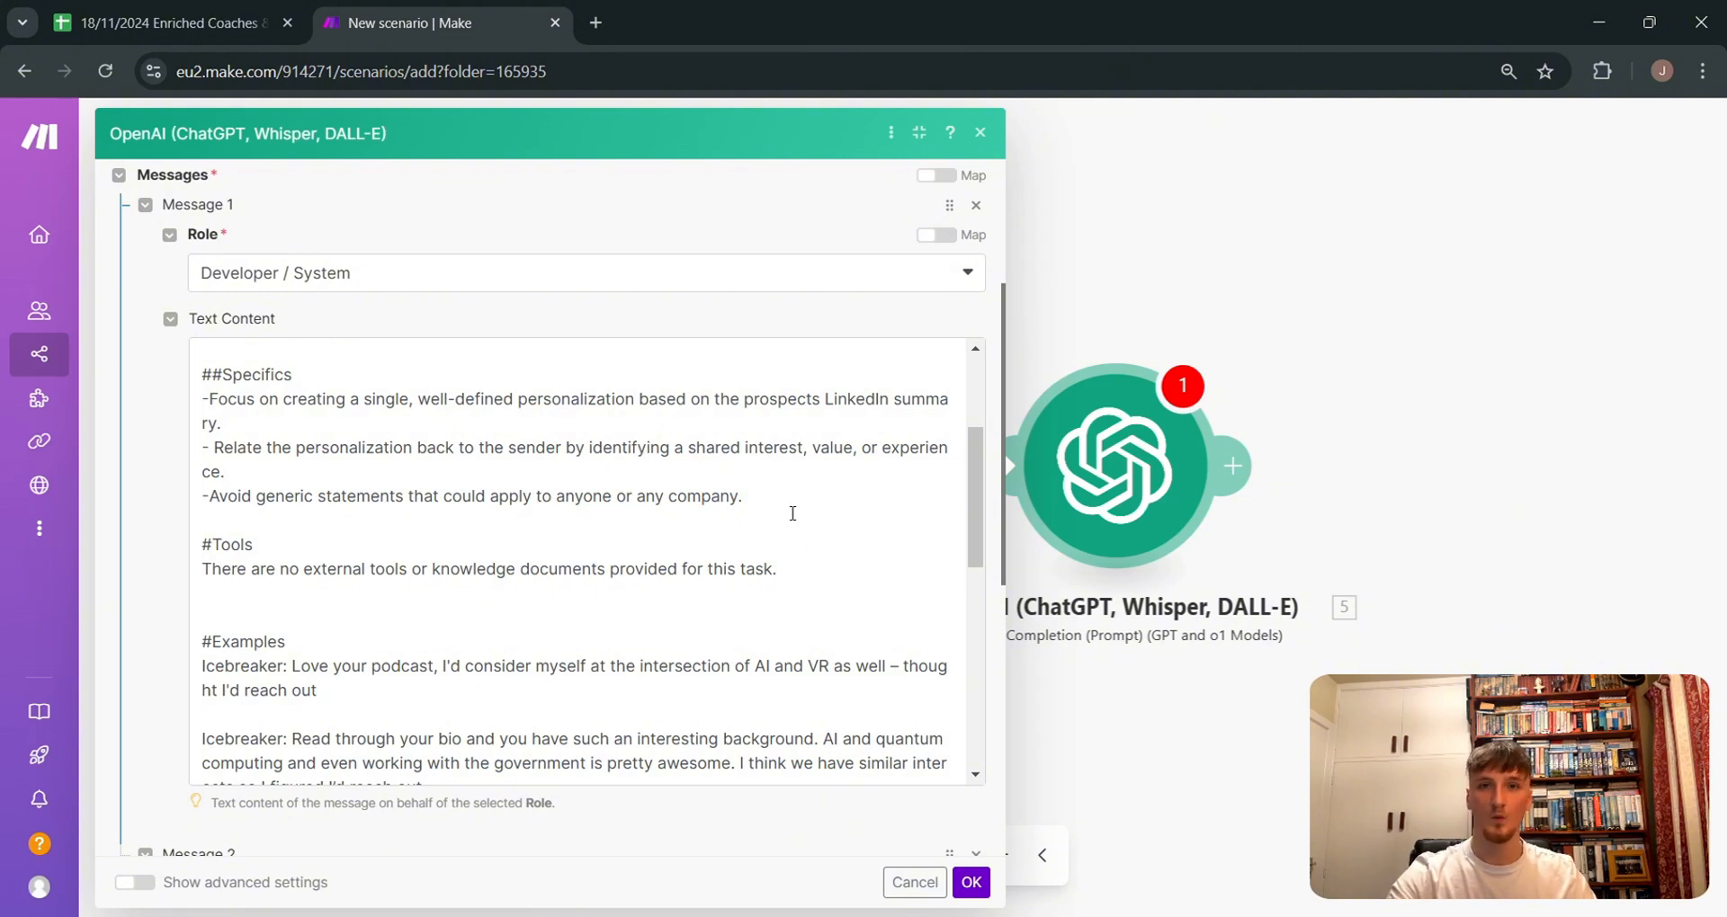
scroll(792, 509, "down", 3)
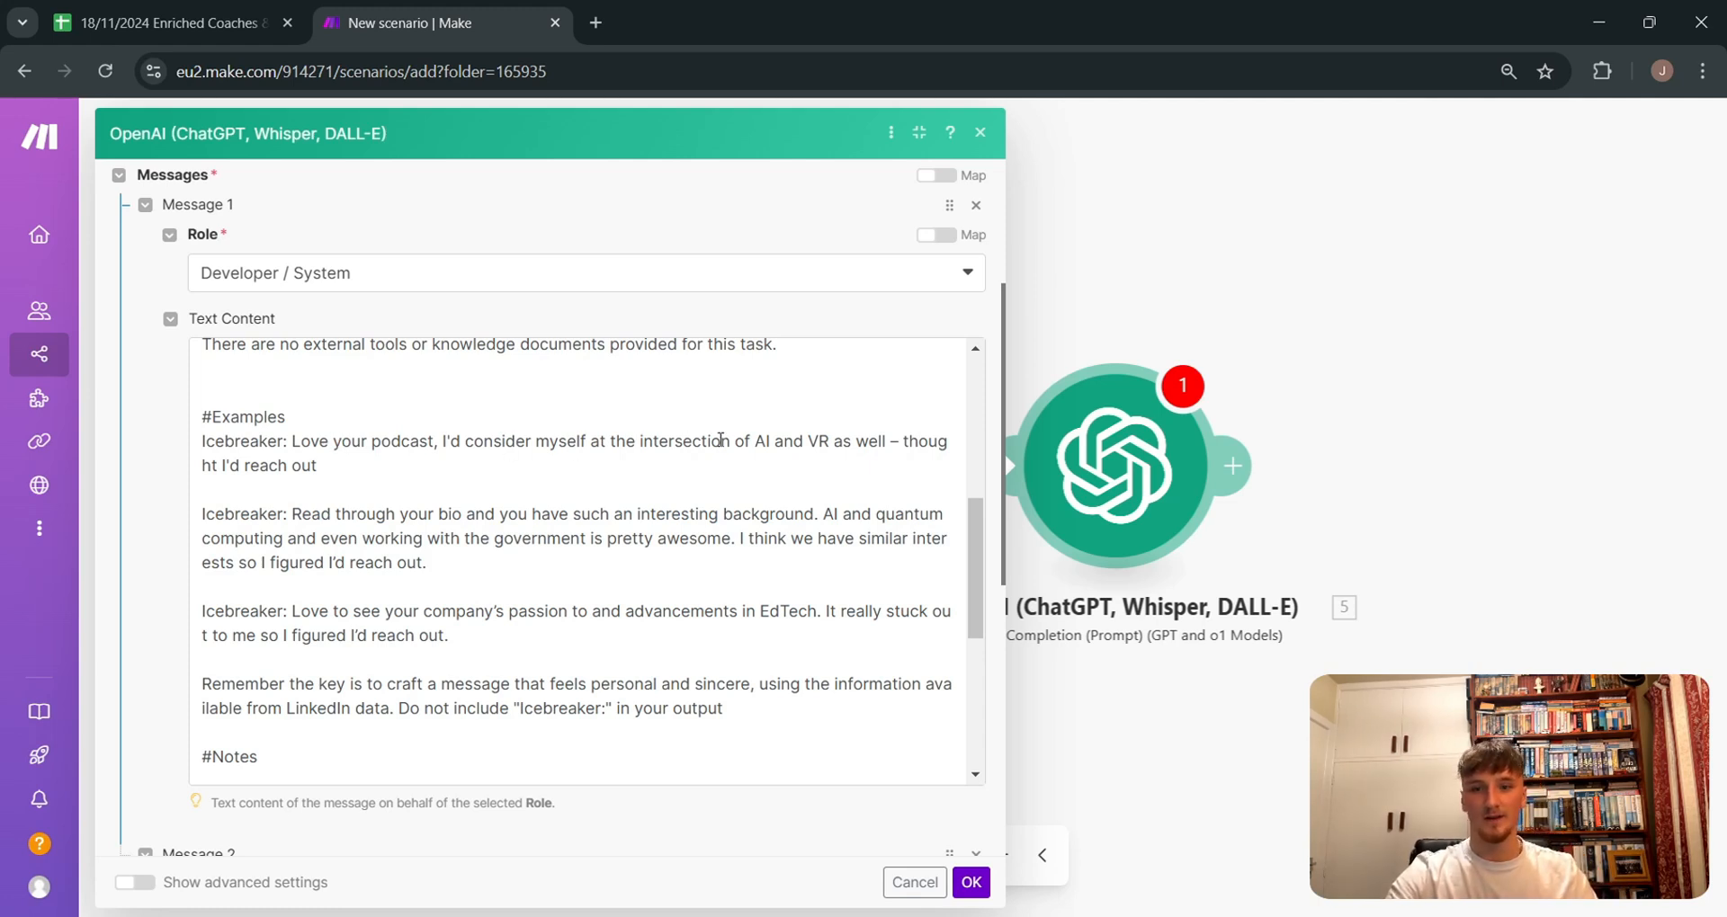
Step: Review the #Examples and #Notes sections of Message 1's system prompt, including the tone, language and length rules
scroll(526, 471, "down", 2)
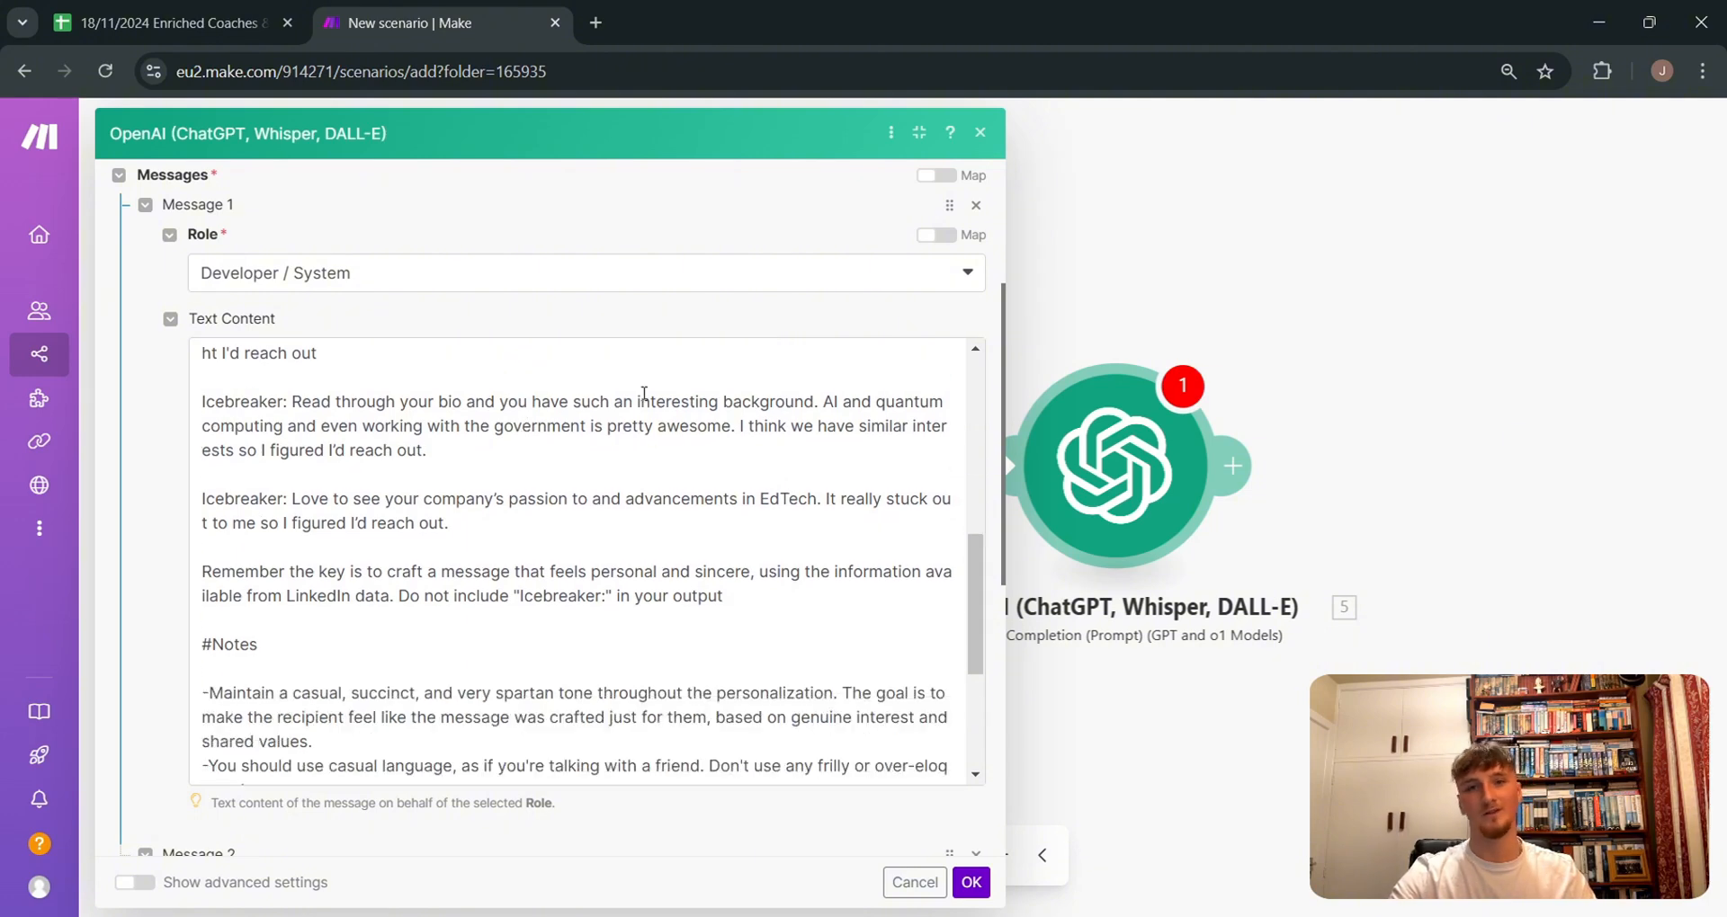
scroll(381, 440, "up", 2)
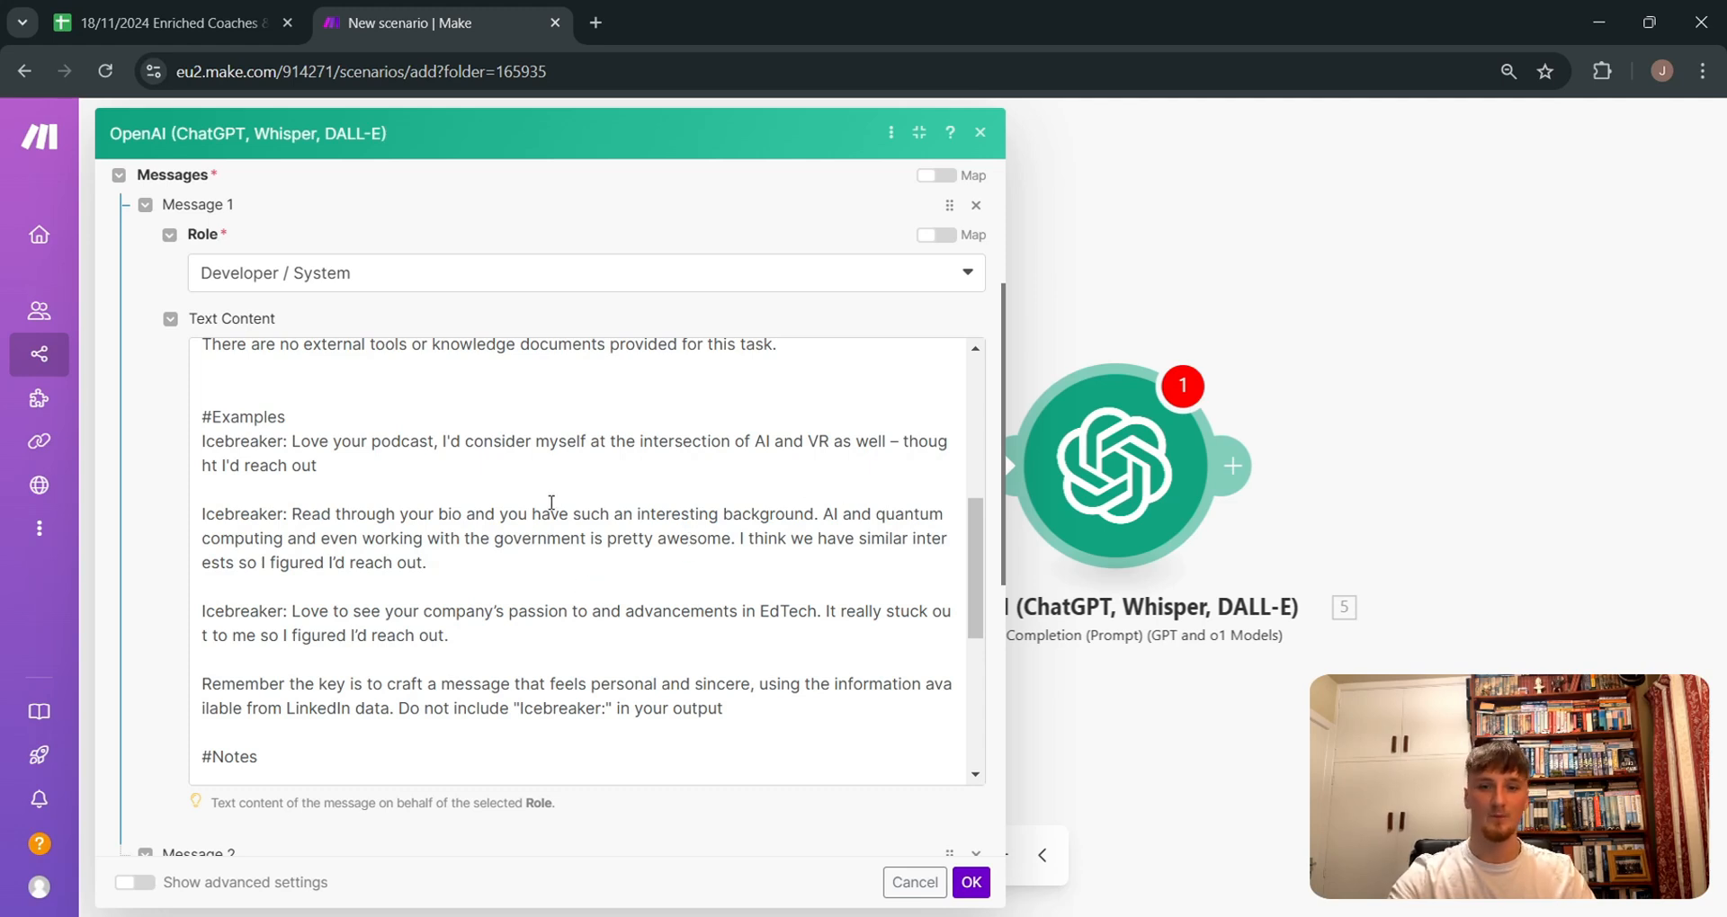
scroll(612, 563, "down", 4)
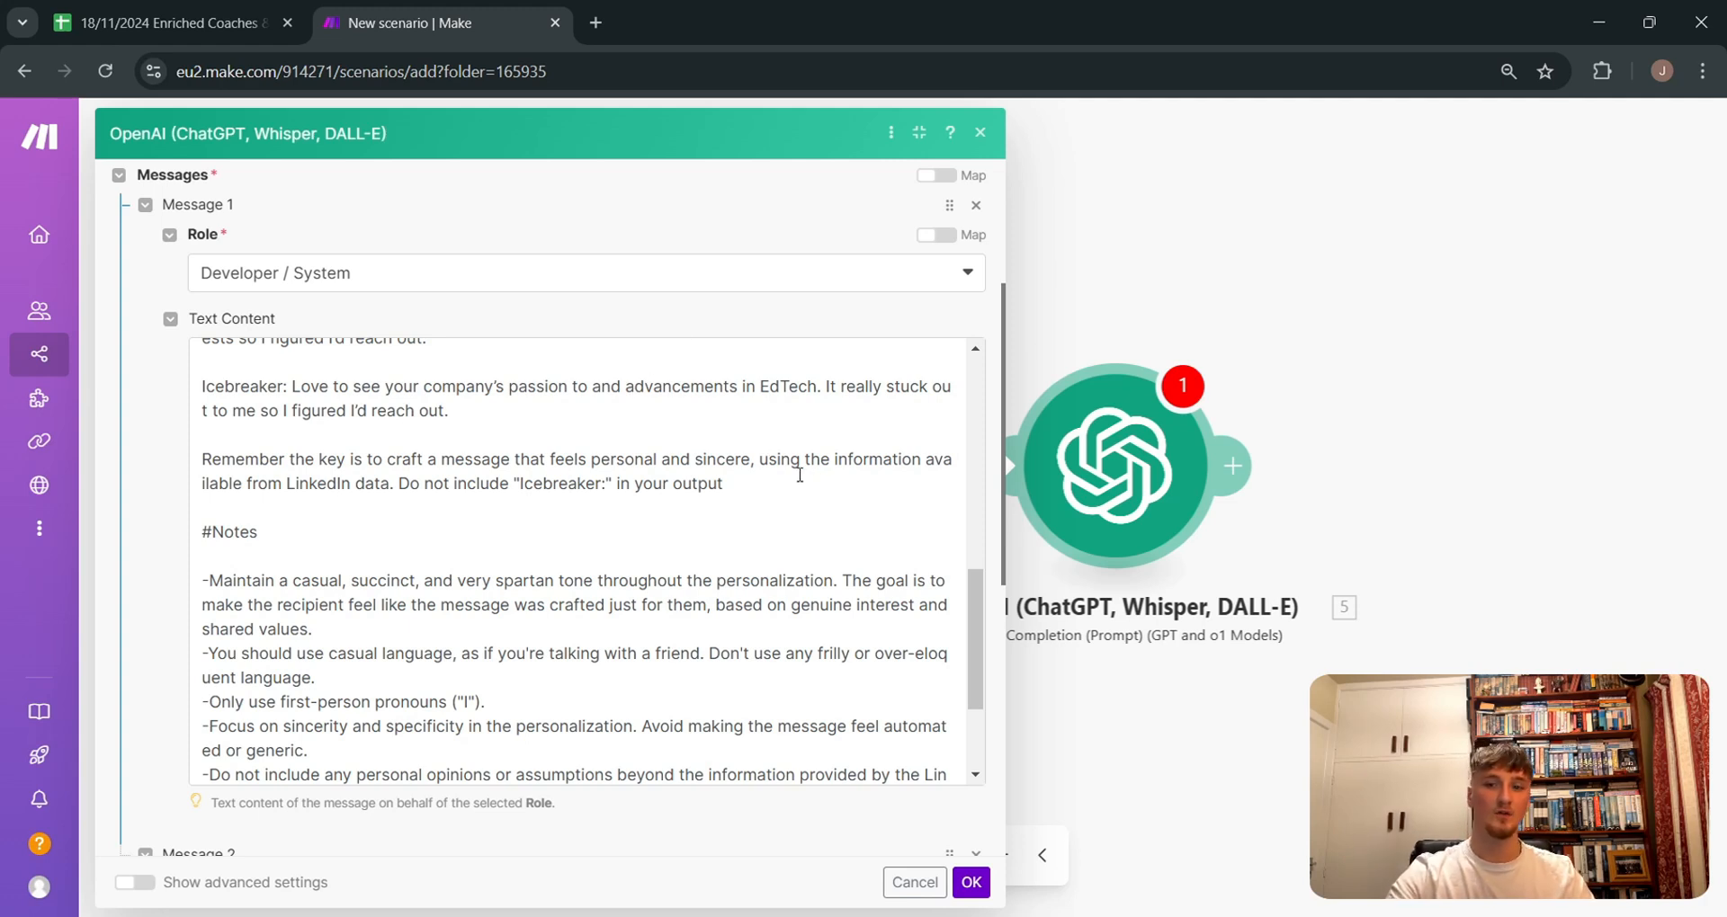
scroll(754, 469, "down", 2)
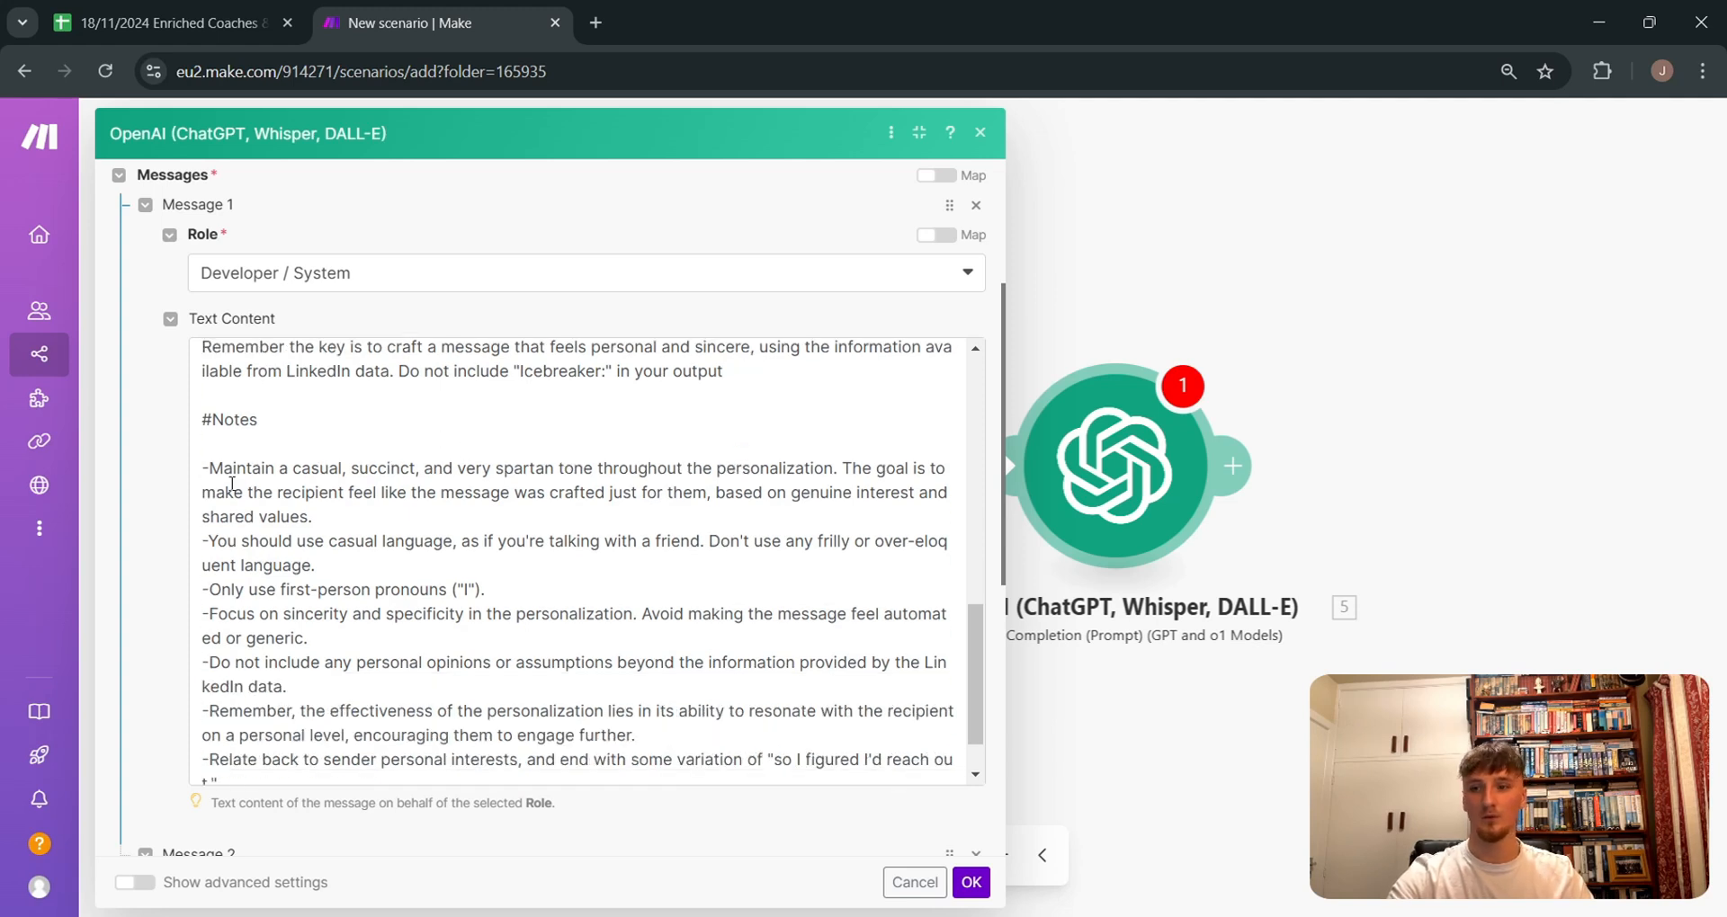
scroll(299, 476, "down", 1)
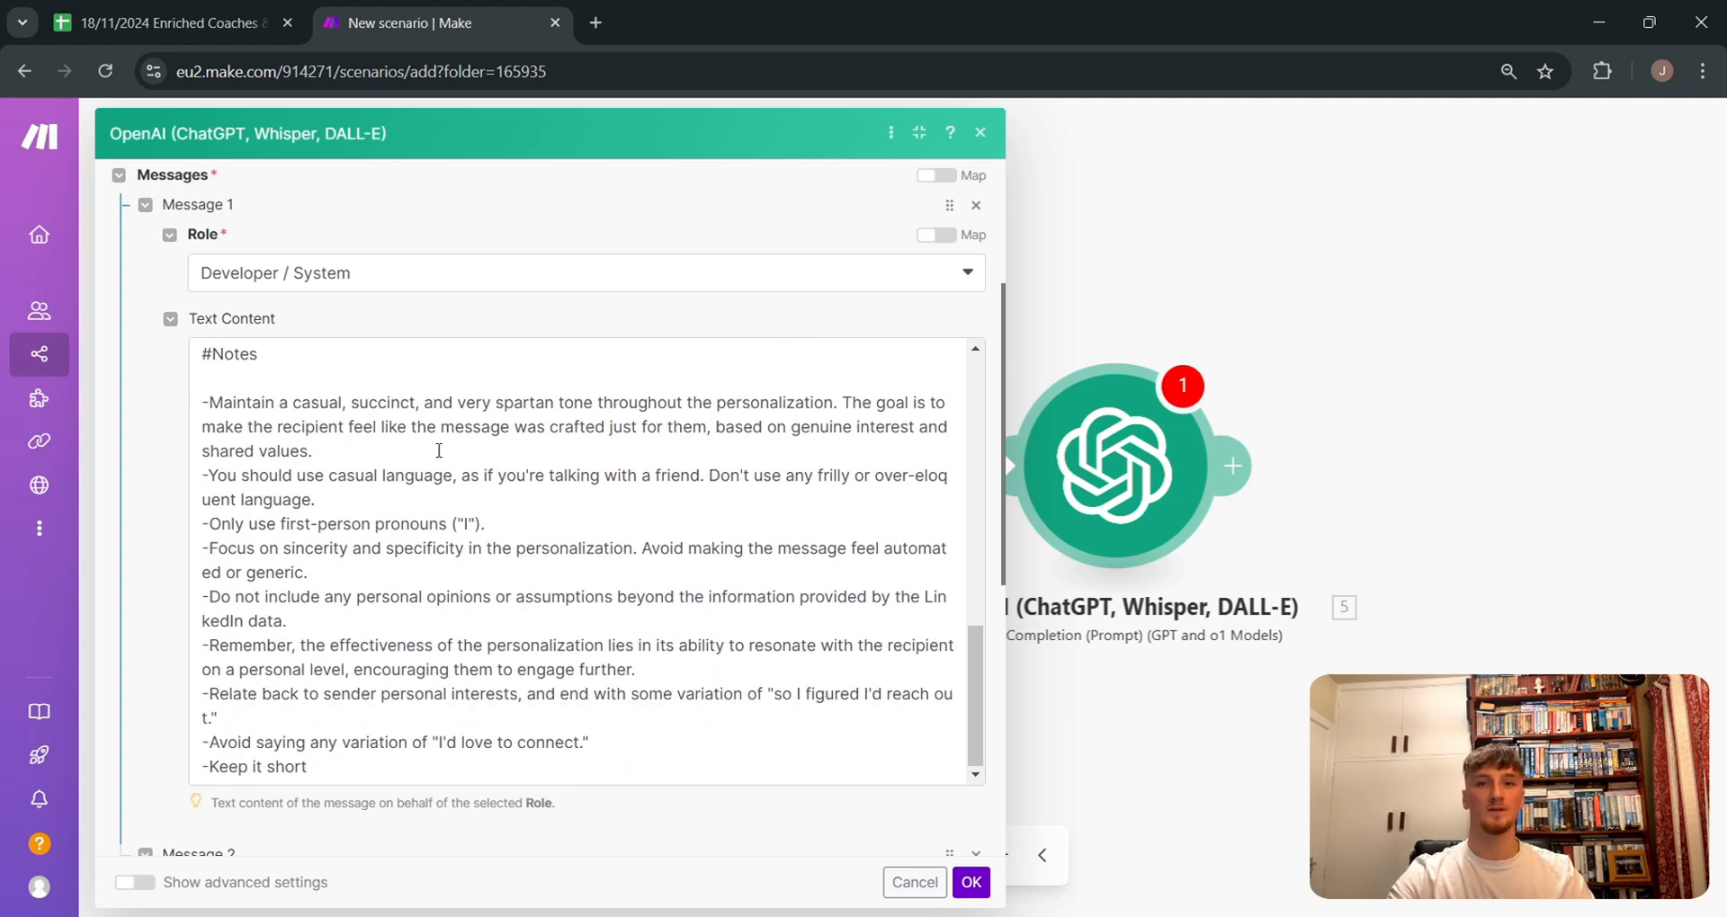
left_click_drag(417, 766, 367, 746)
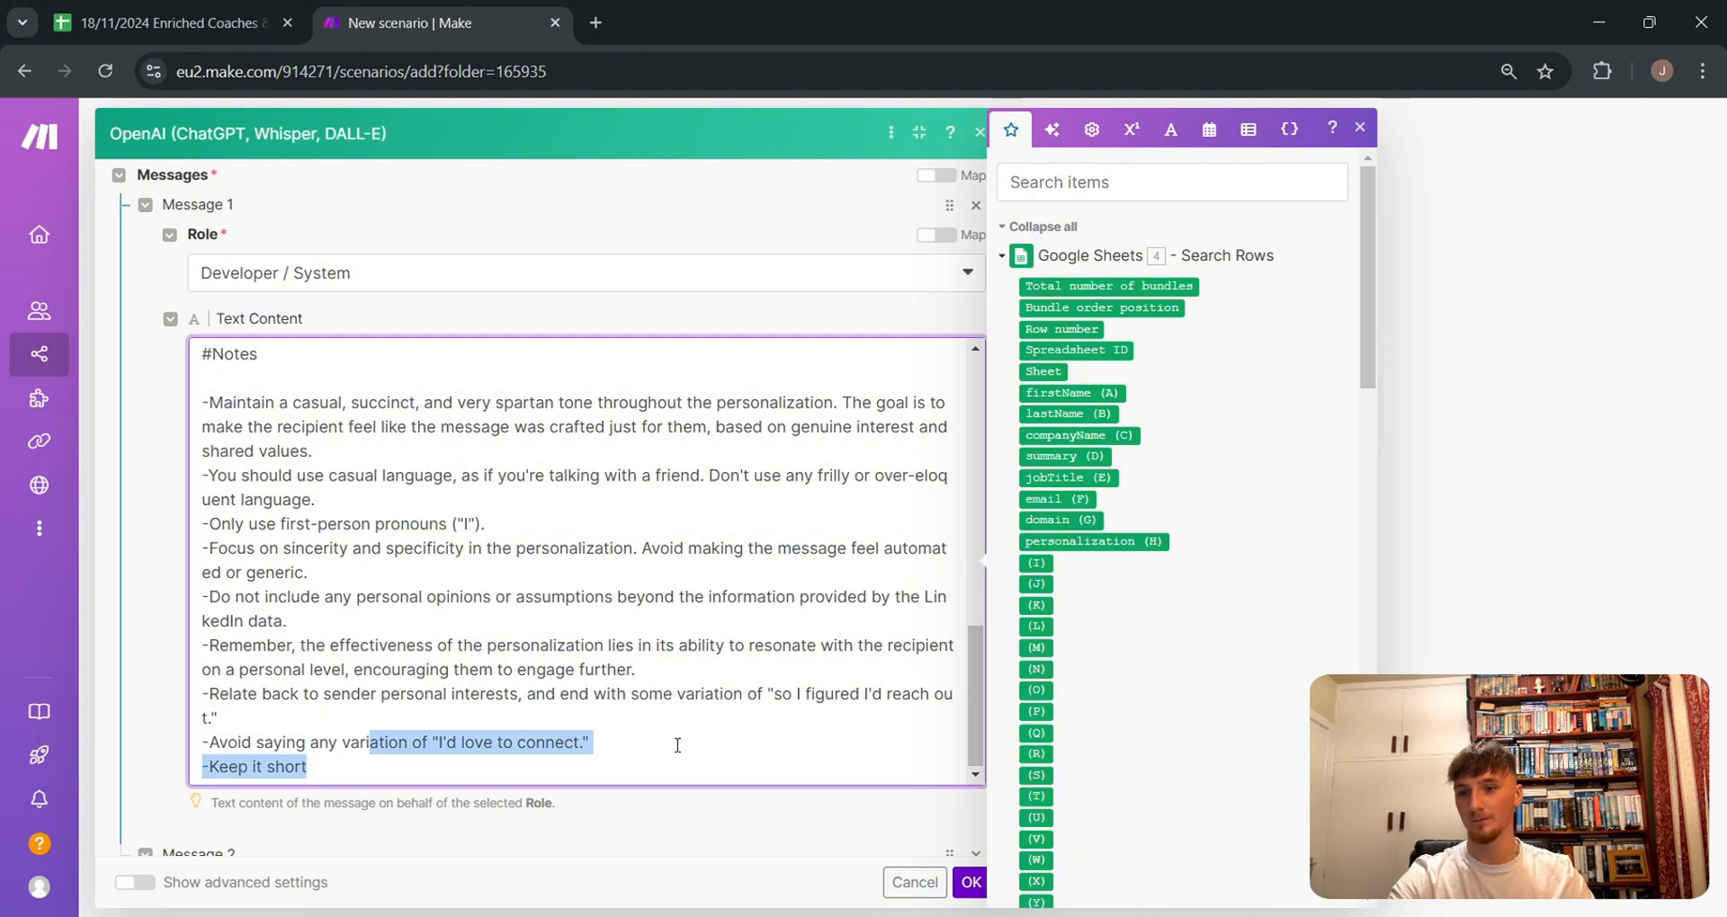
left_click(678, 746)
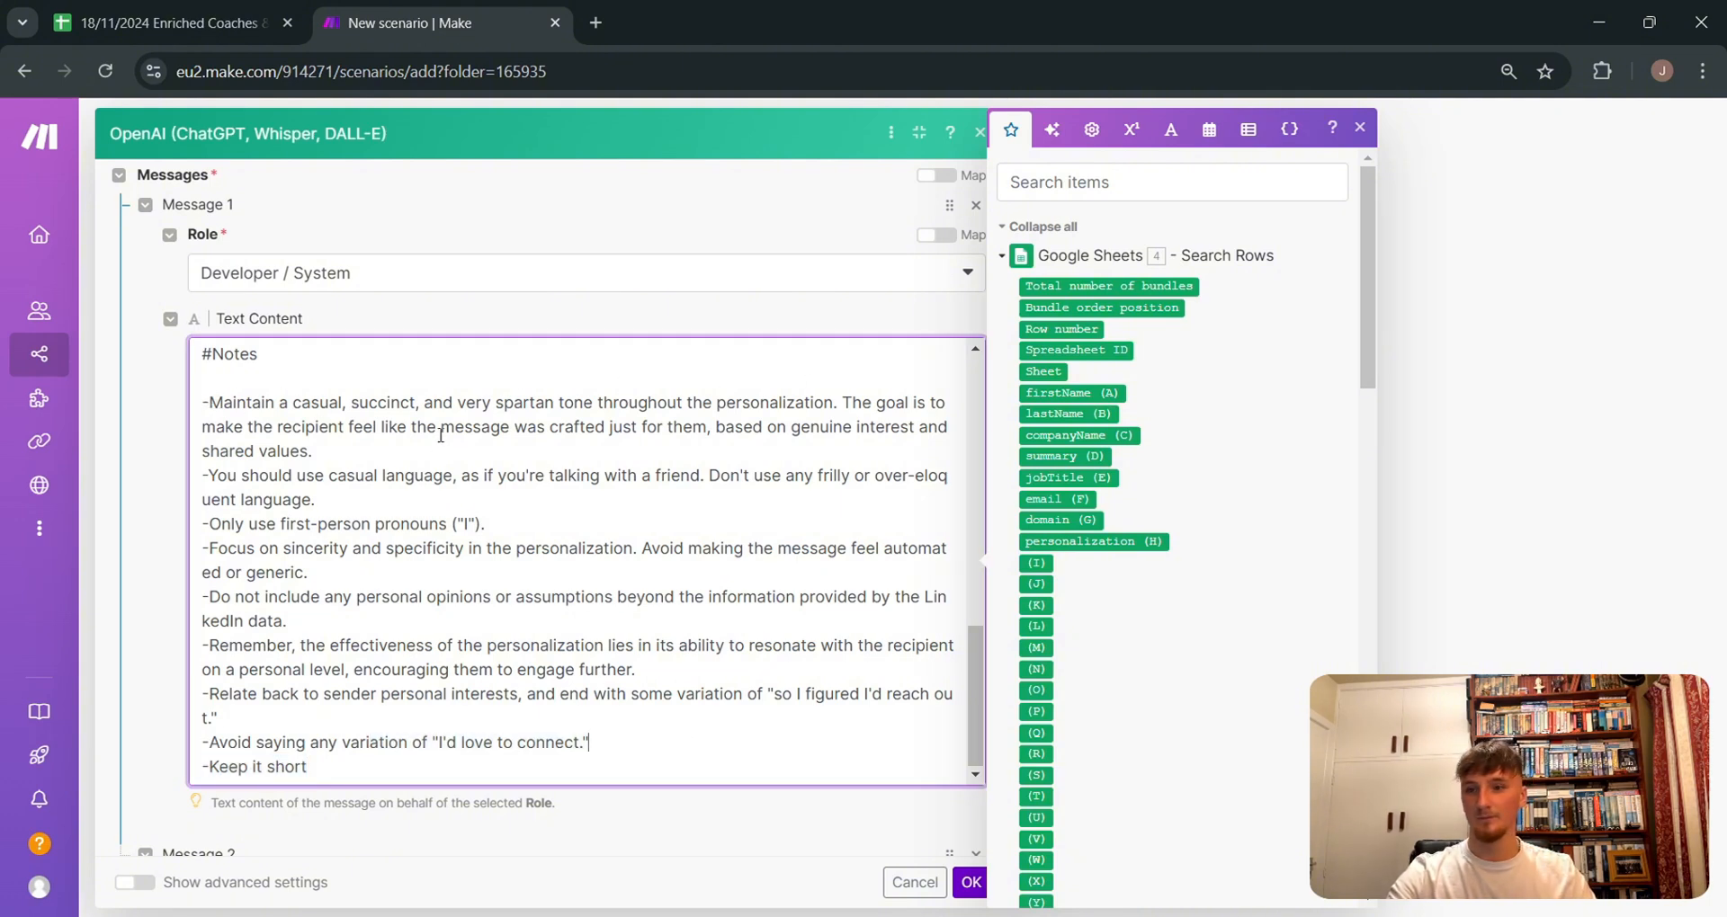
left_click_drag(848, 402, 892, 416)
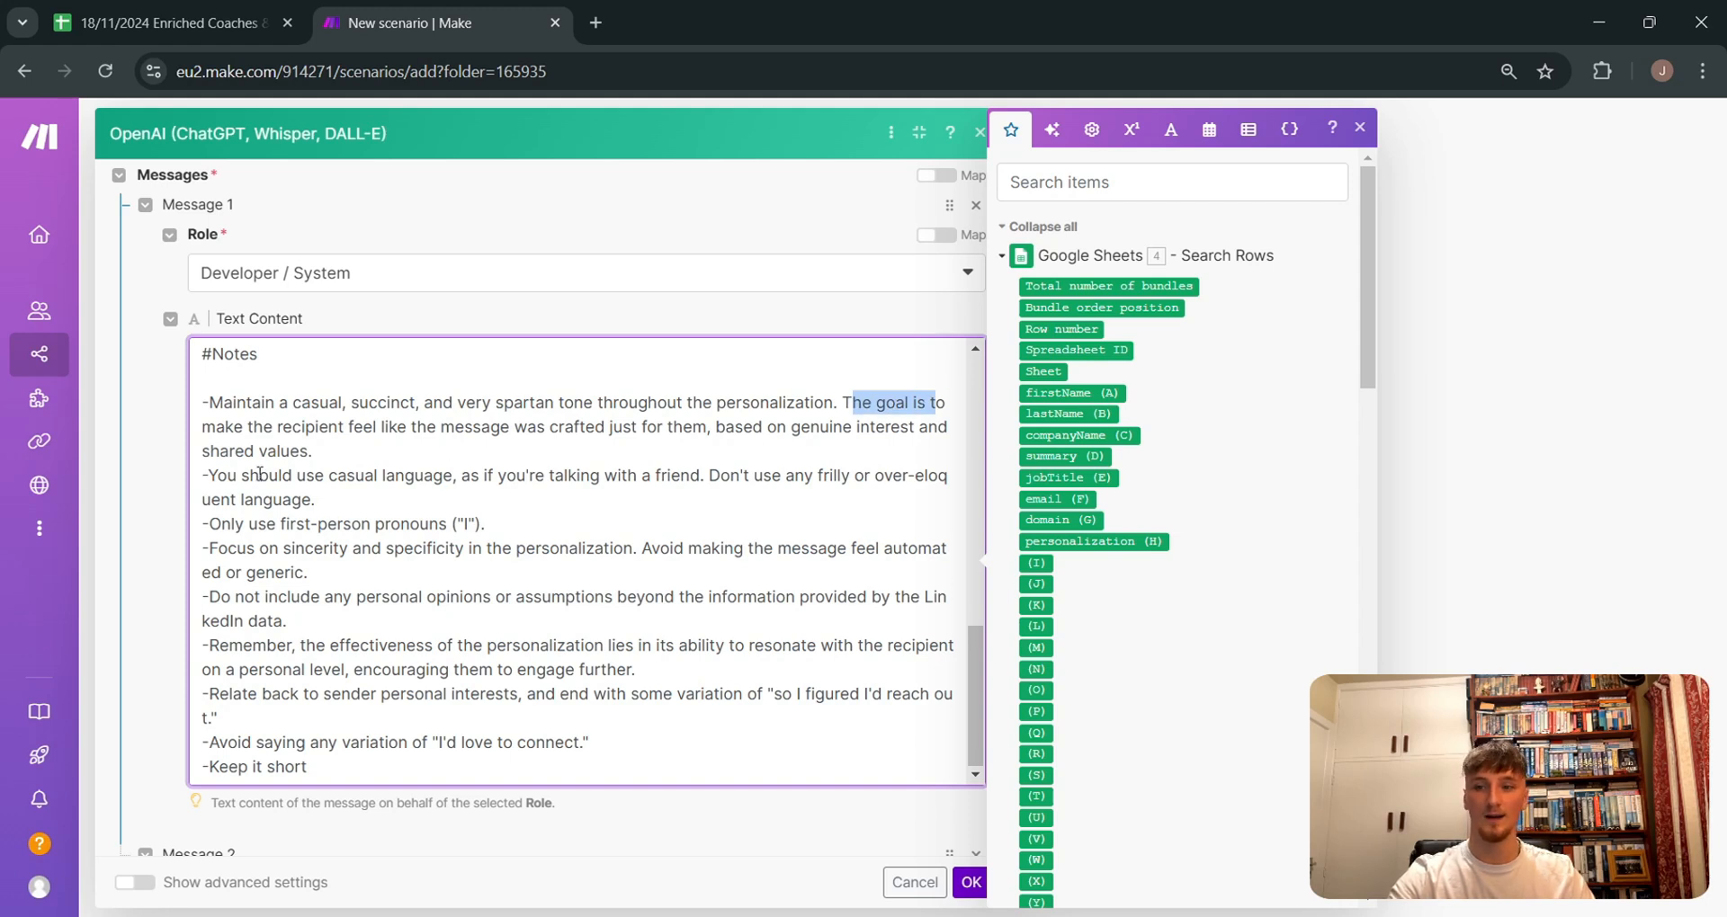
left_click_drag(376, 491, 349, 483)
left_click(490, 497)
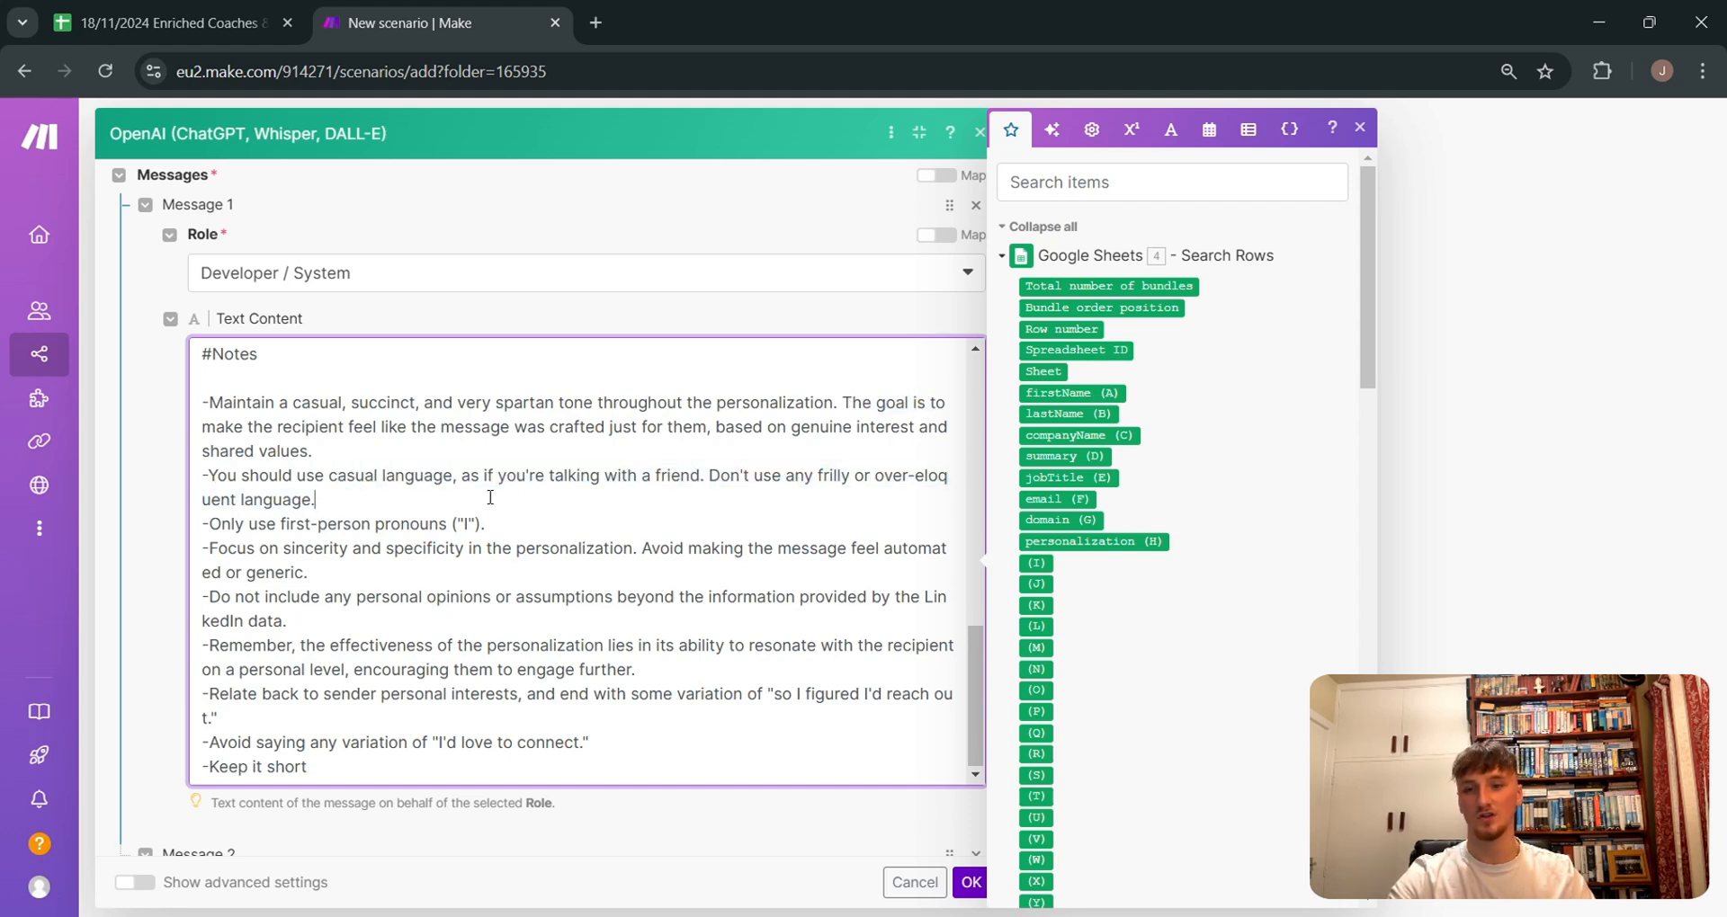
left_click(783, 811)
Step: Check the OpenAI module's model, Message 2 and token settings, and save the module's configuration
scroll(736, 543, "down", 4)
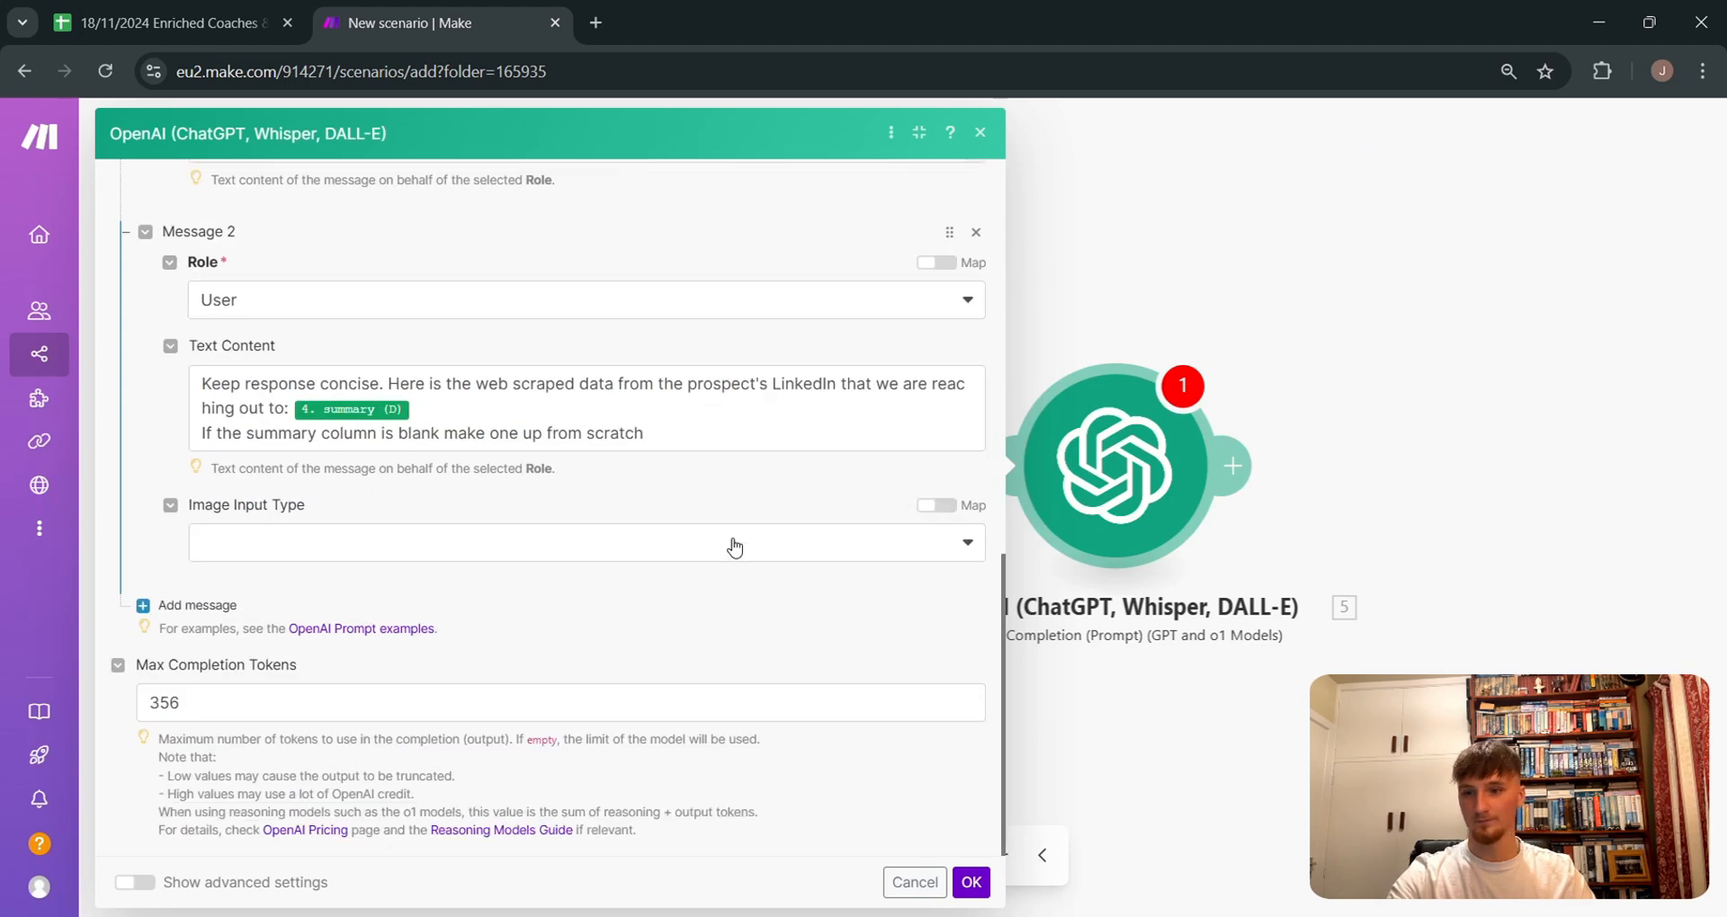
scroll(735, 543, "up", 5)
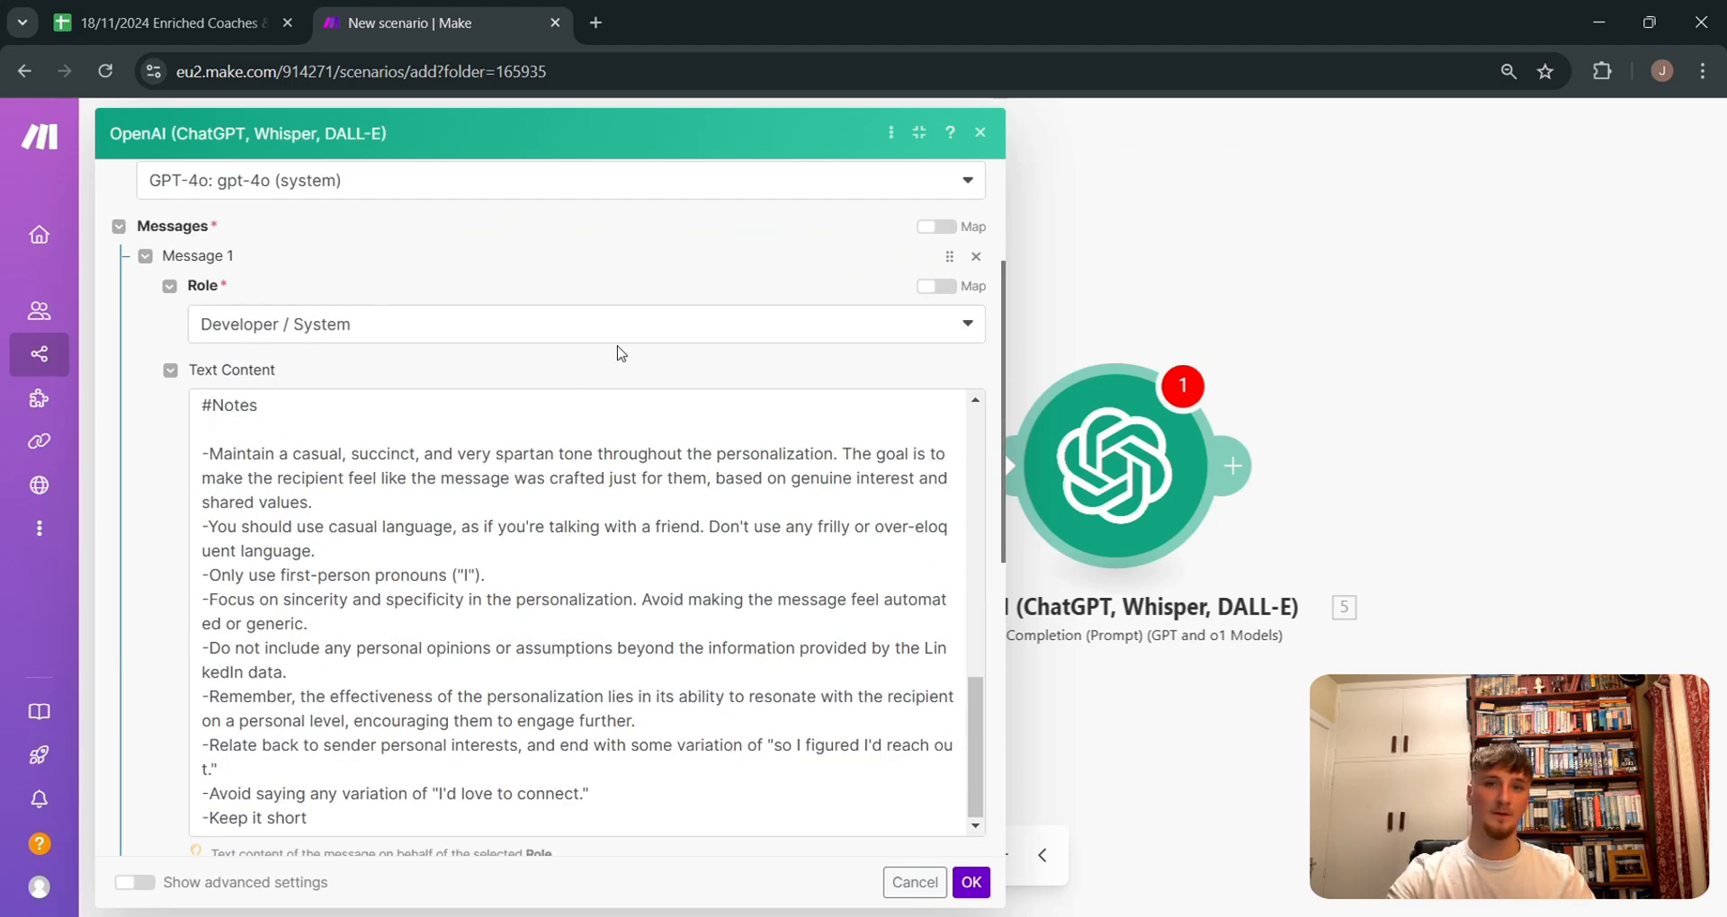
scroll(663, 351, "up", 1)
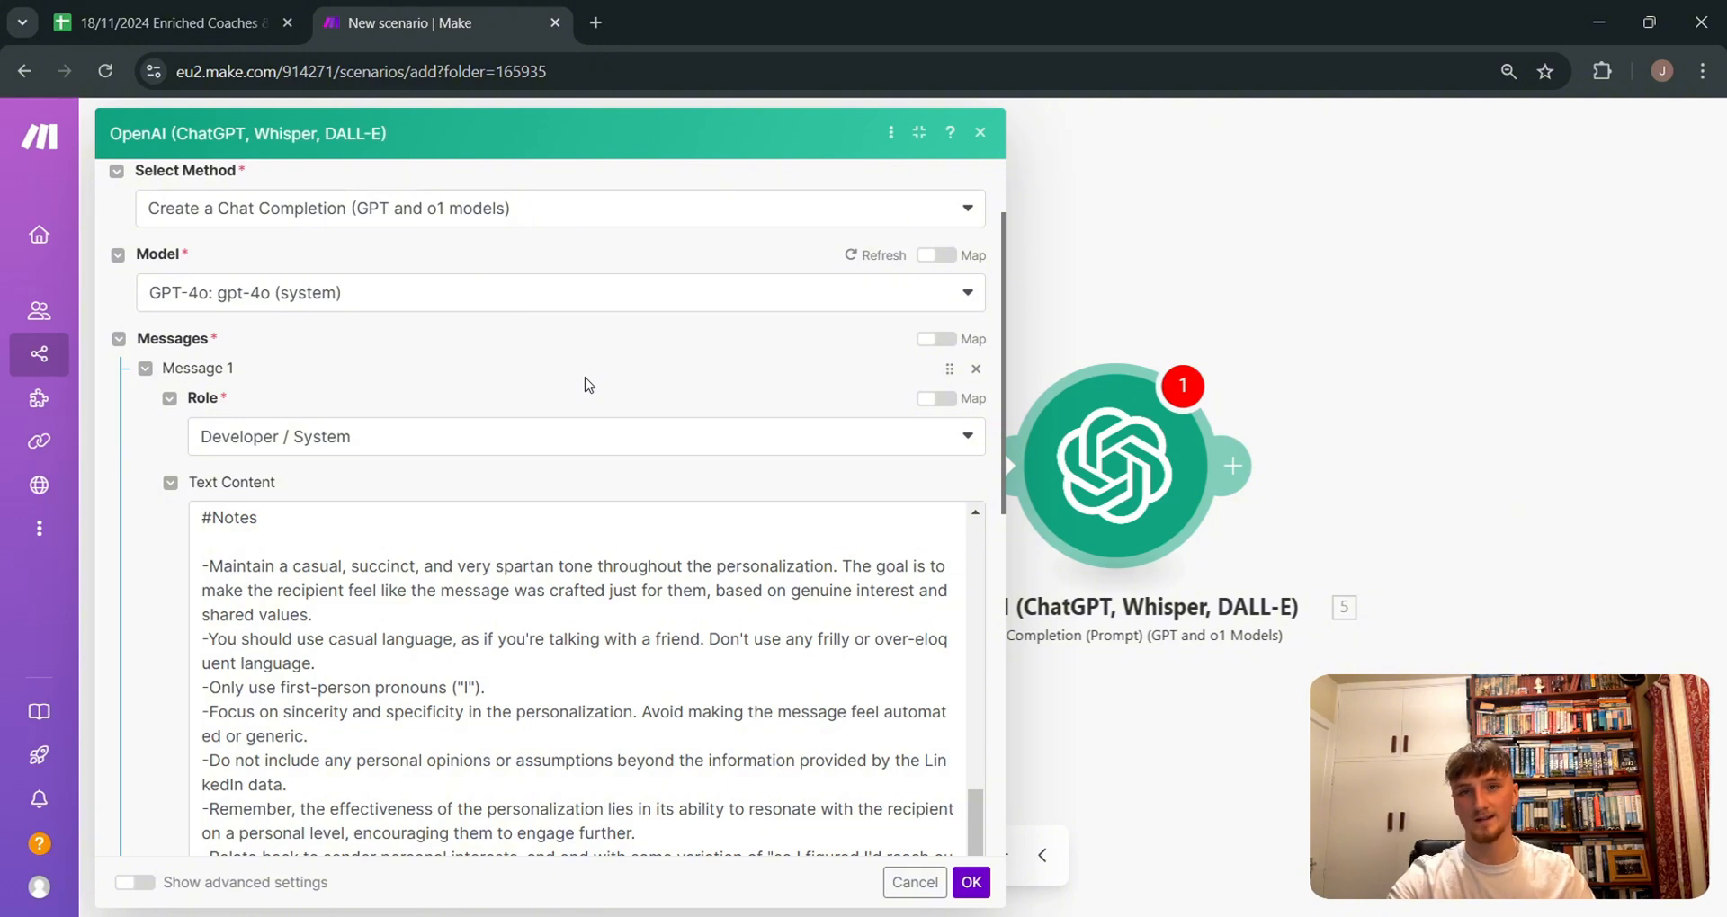
scroll(575, 468, "down", 8)
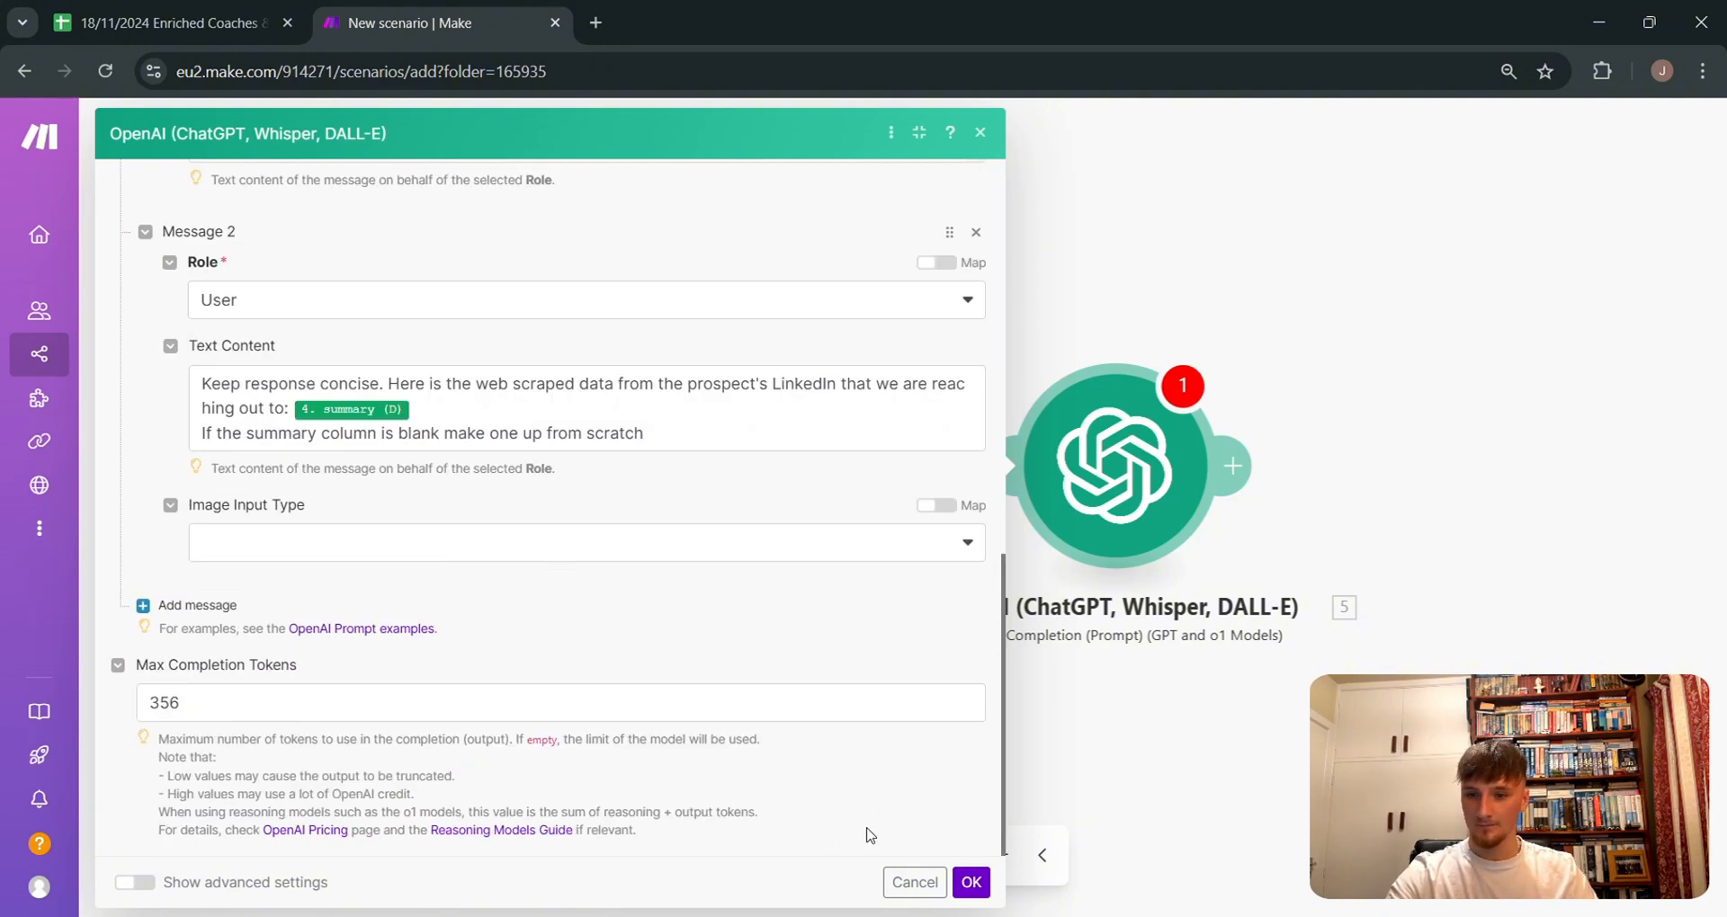
left_click(971, 882)
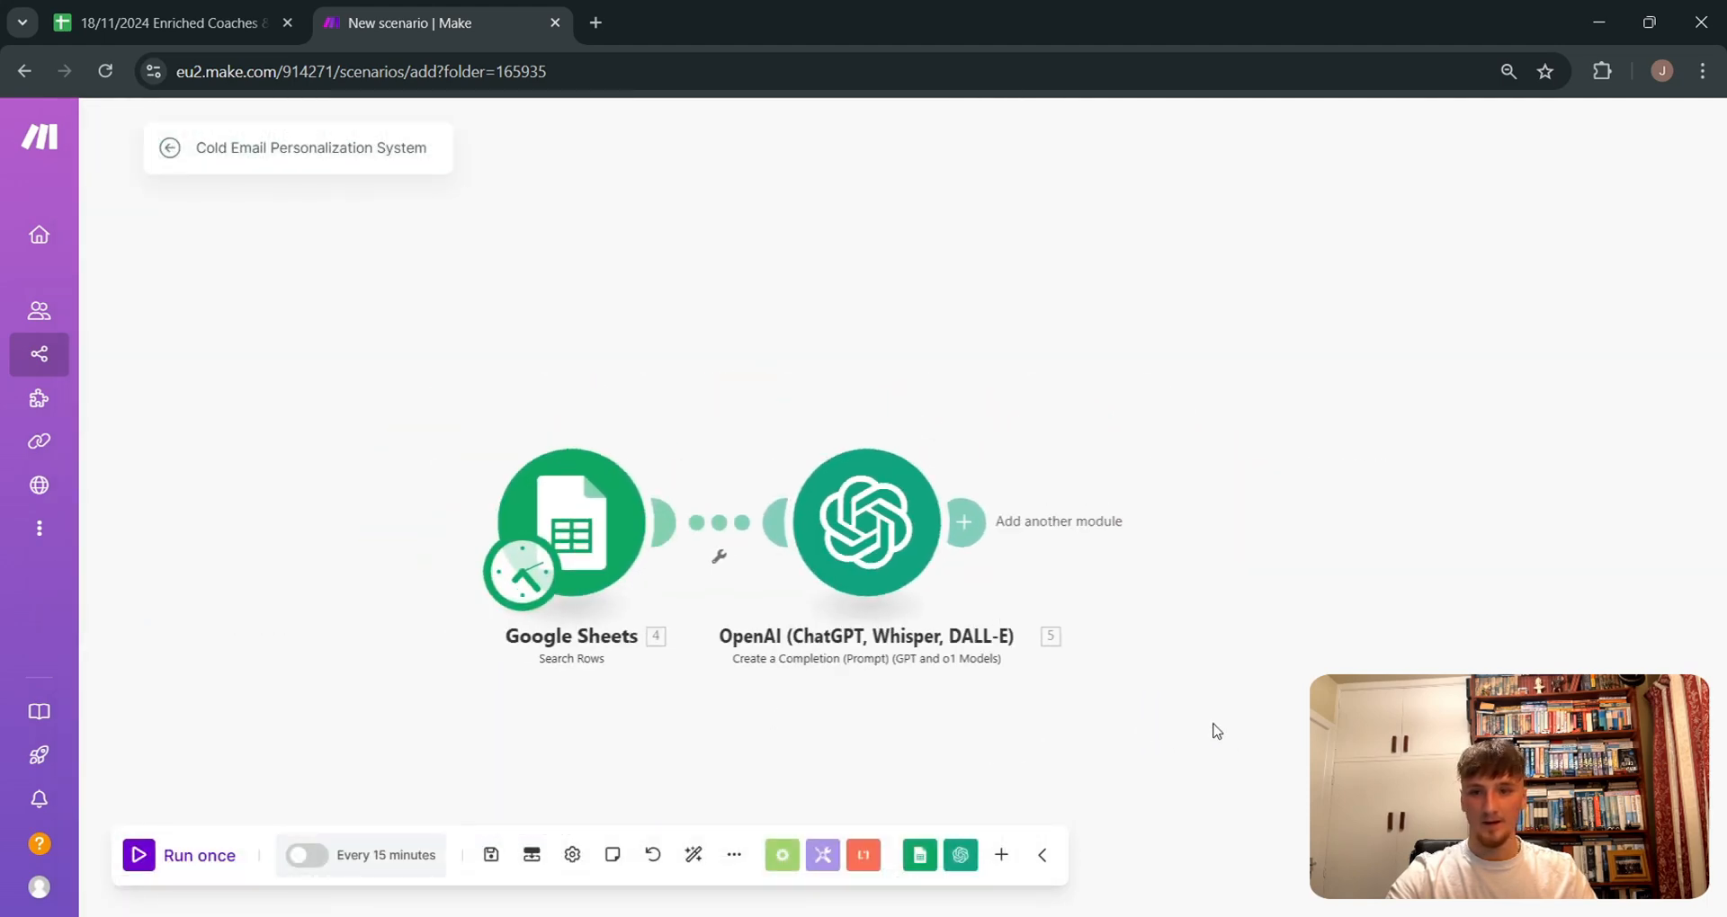
Step: Add a Google Sheets "Update a Row" module after the OpenAI module
left_click(791, 499)
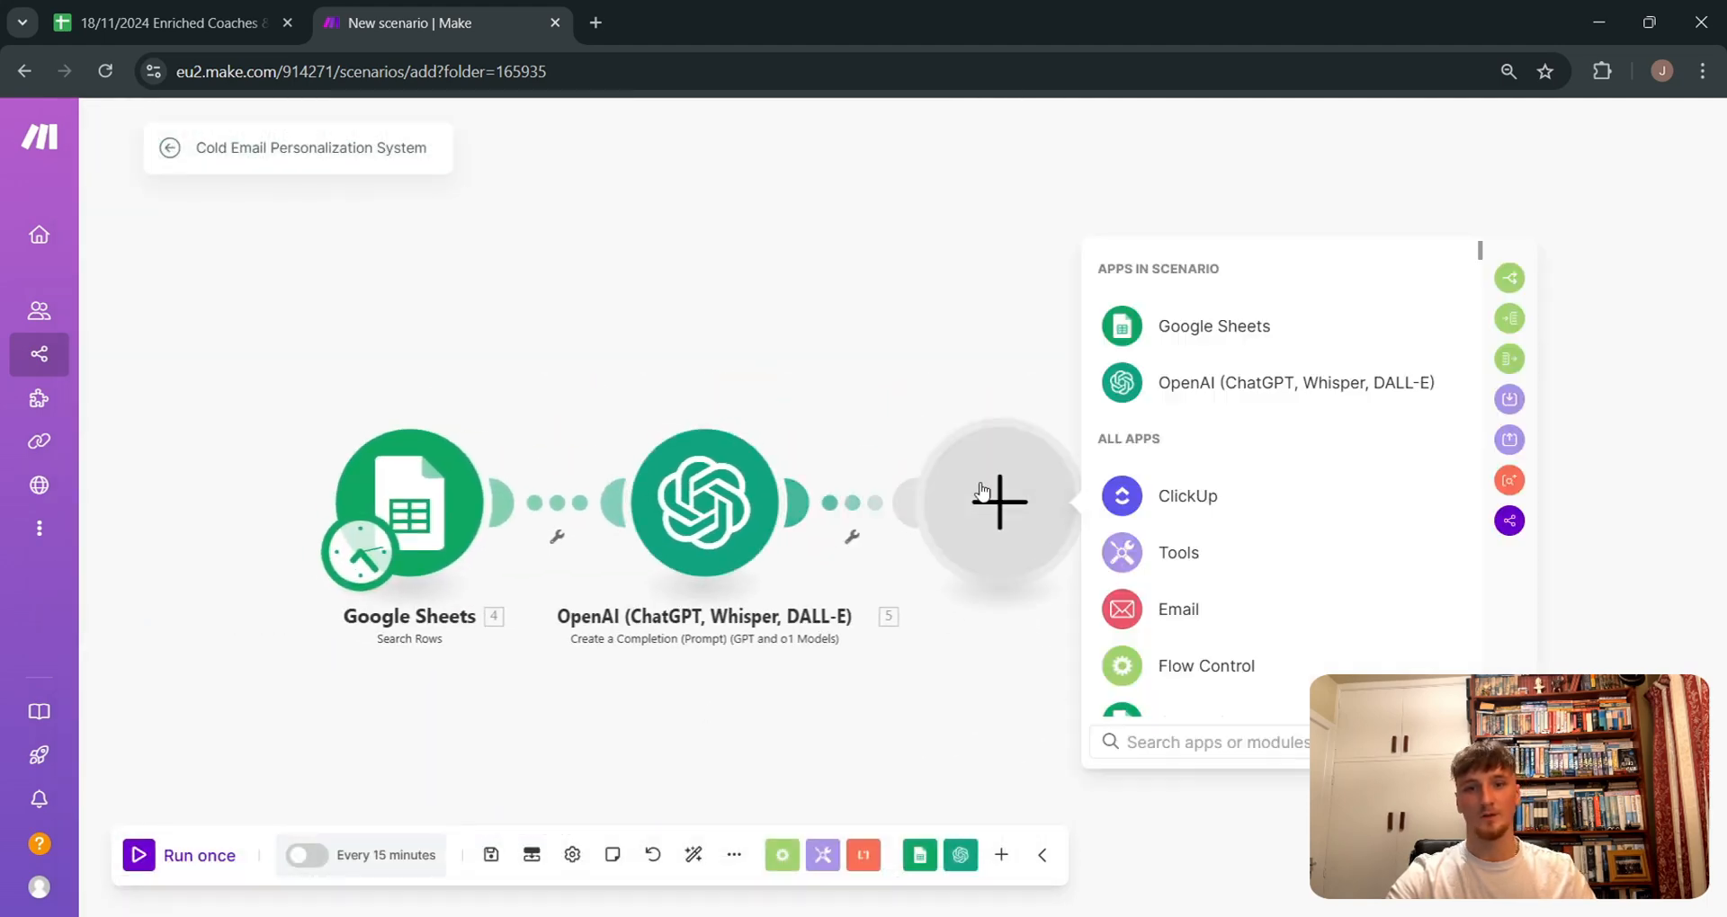
left_click(1186, 353)
scroll(1328, 502, "down", 2)
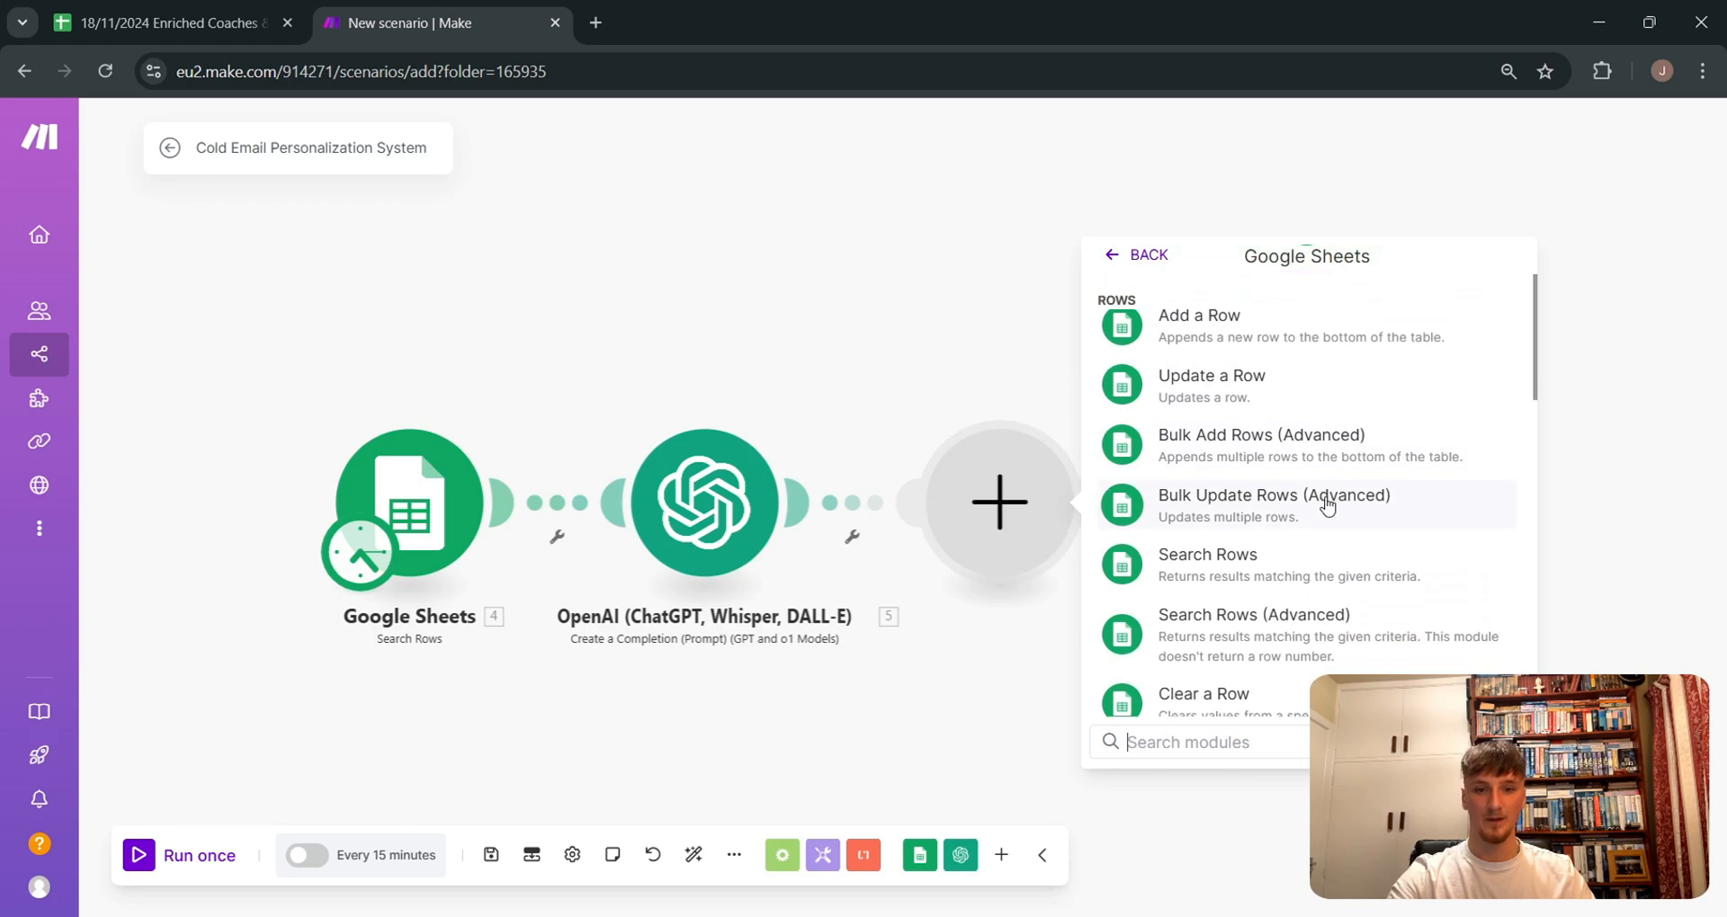
scroll(1328, 505, "down", 6)
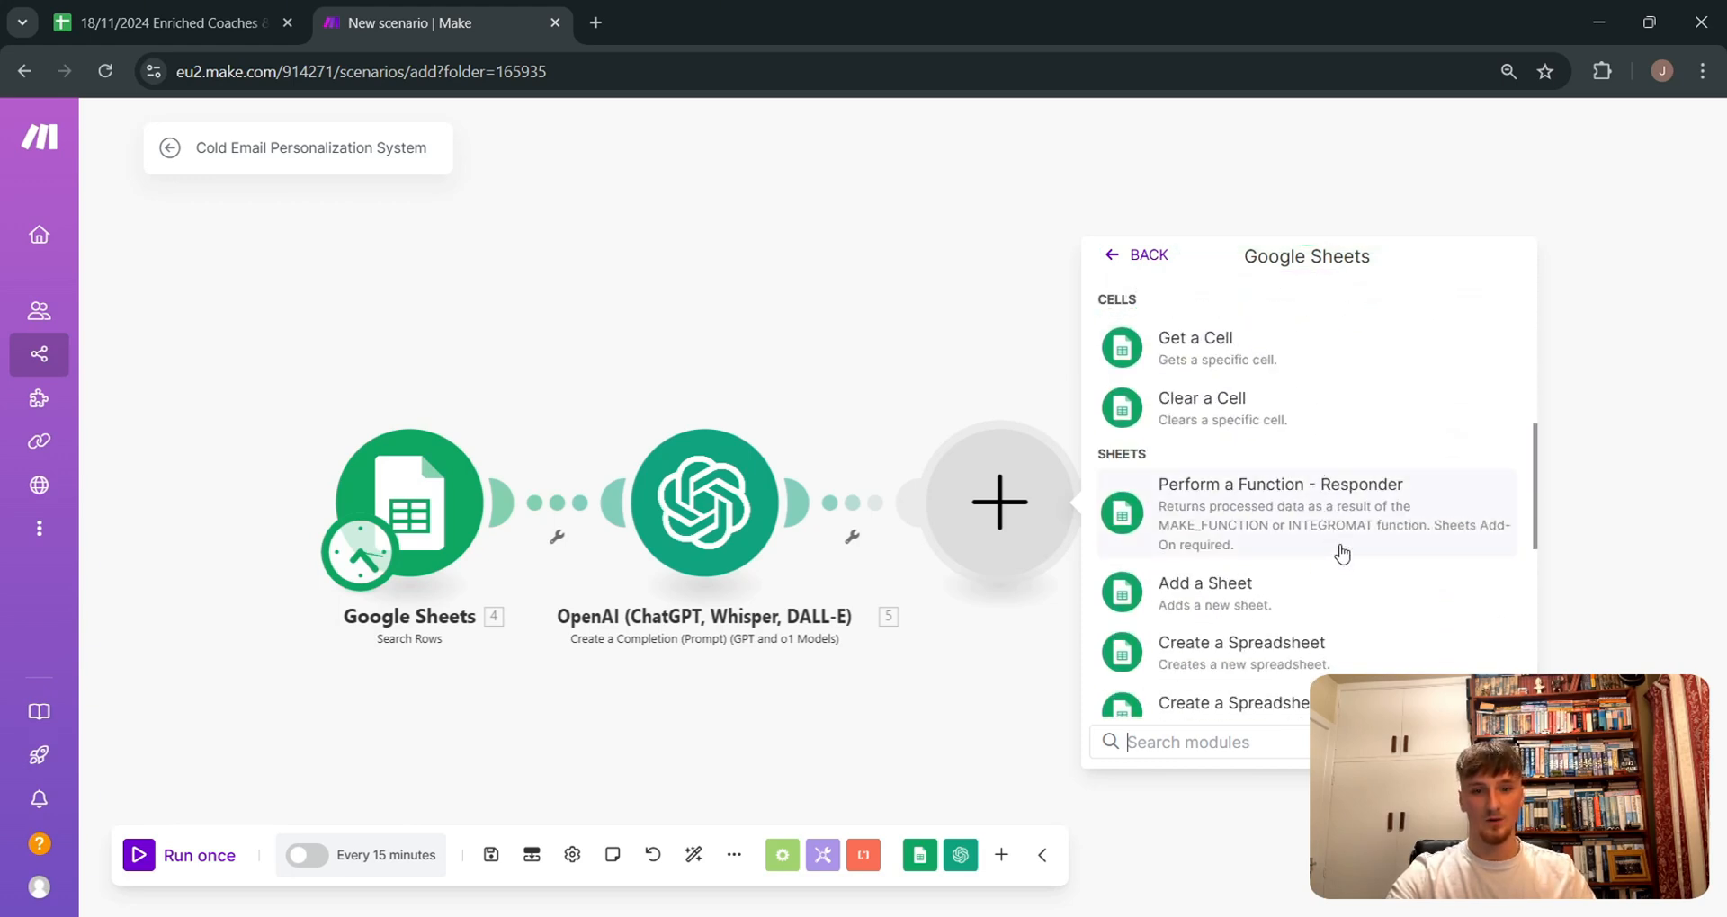
scroll(1342, 553, "down", 2)
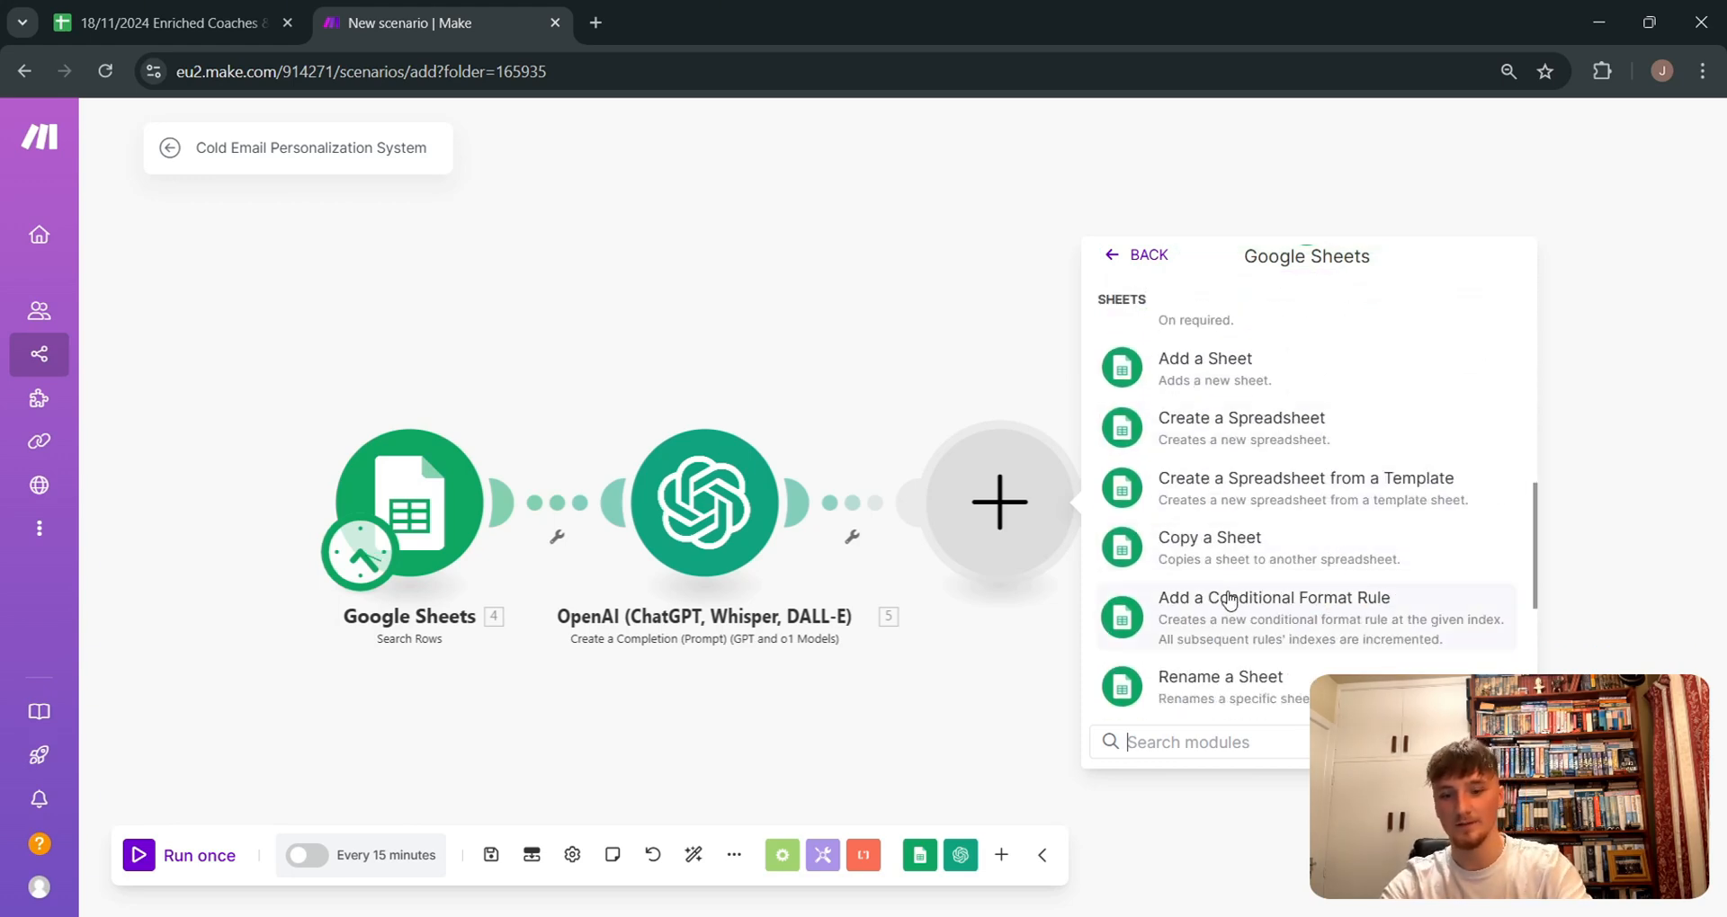
type("update")
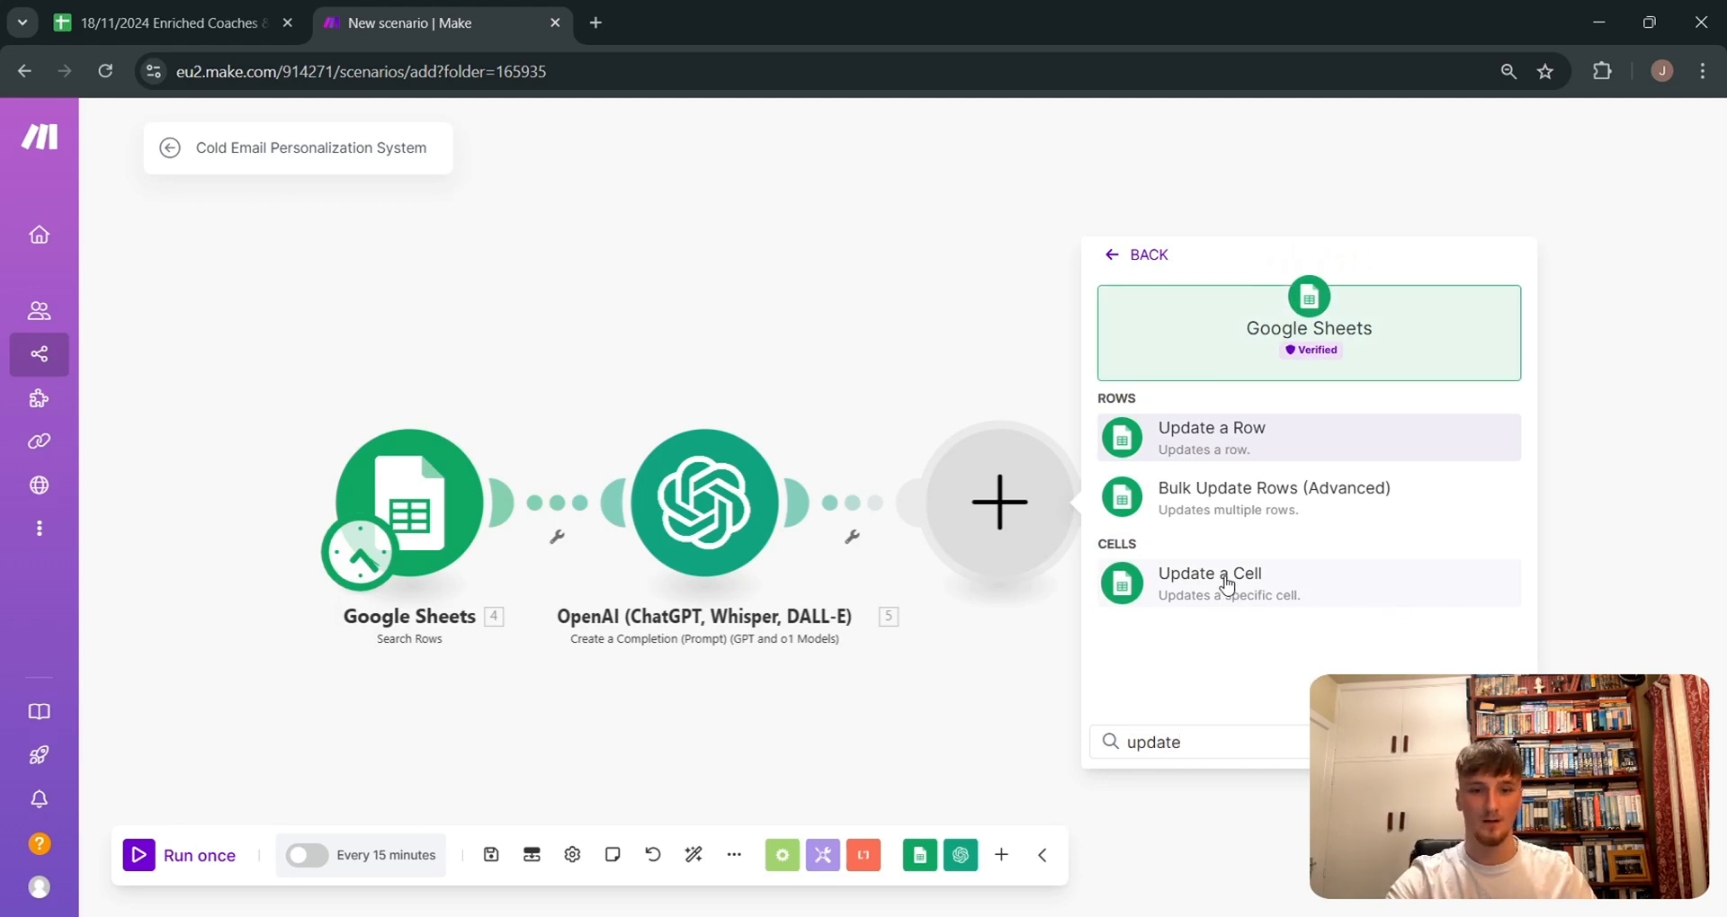
left_click(1268, 441)
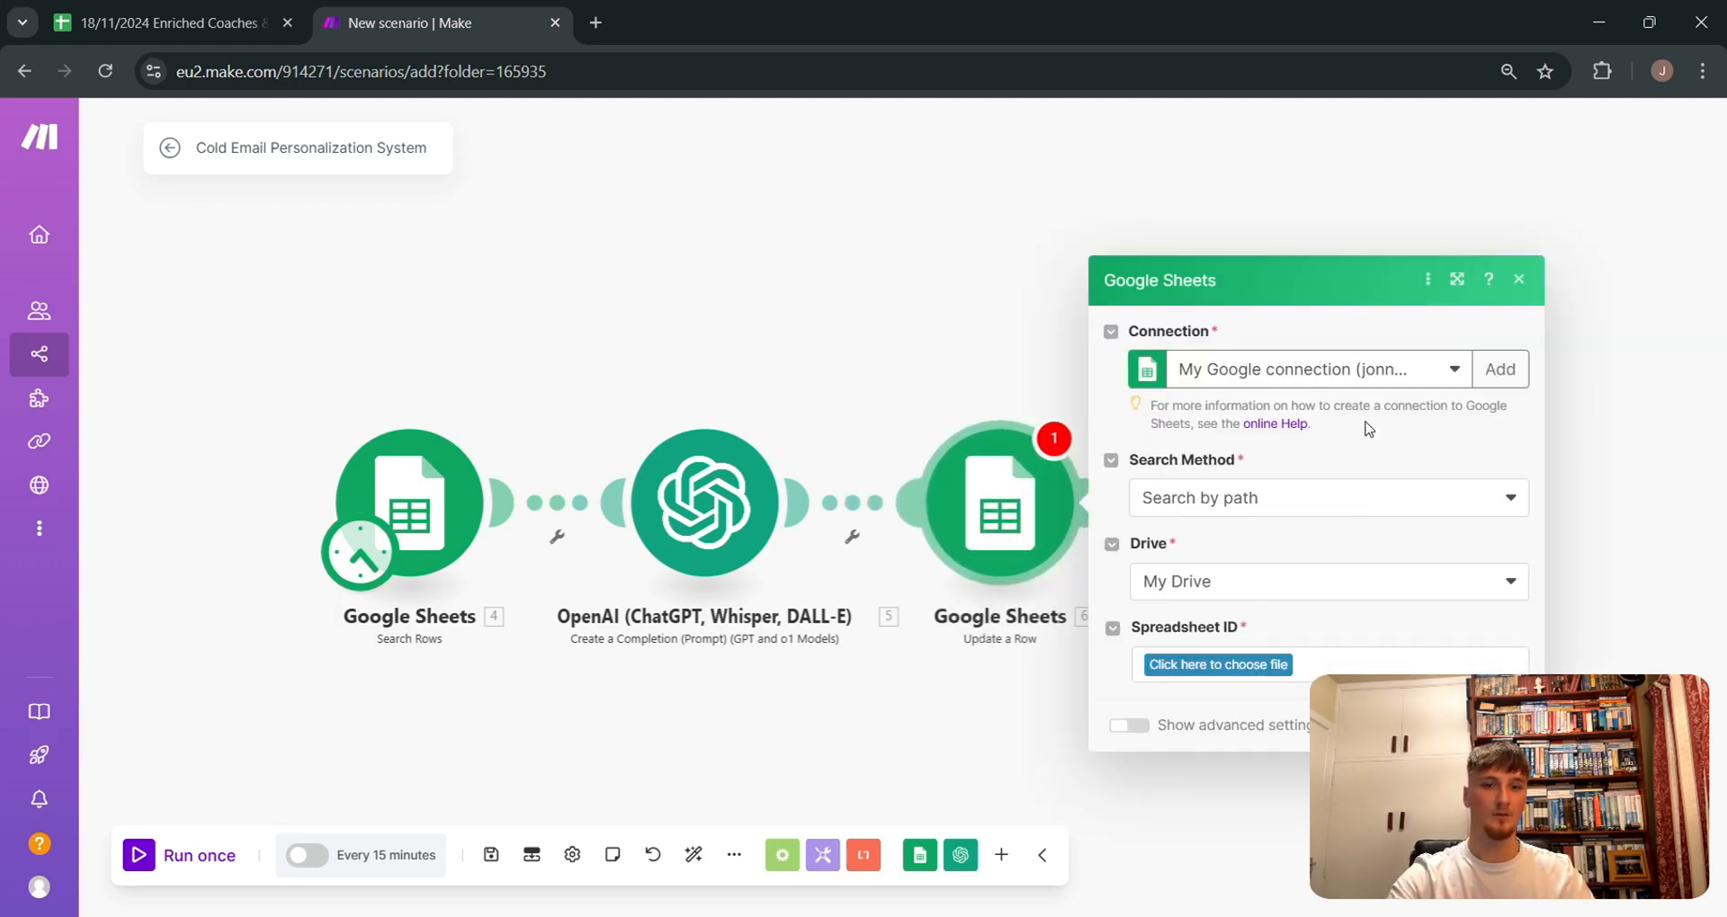
Step: Point the Update a Row module at Sheet1 of the "18/11/2024 Enriched Coaches & Consultants" spreadsheet
left_click(1260, 666)
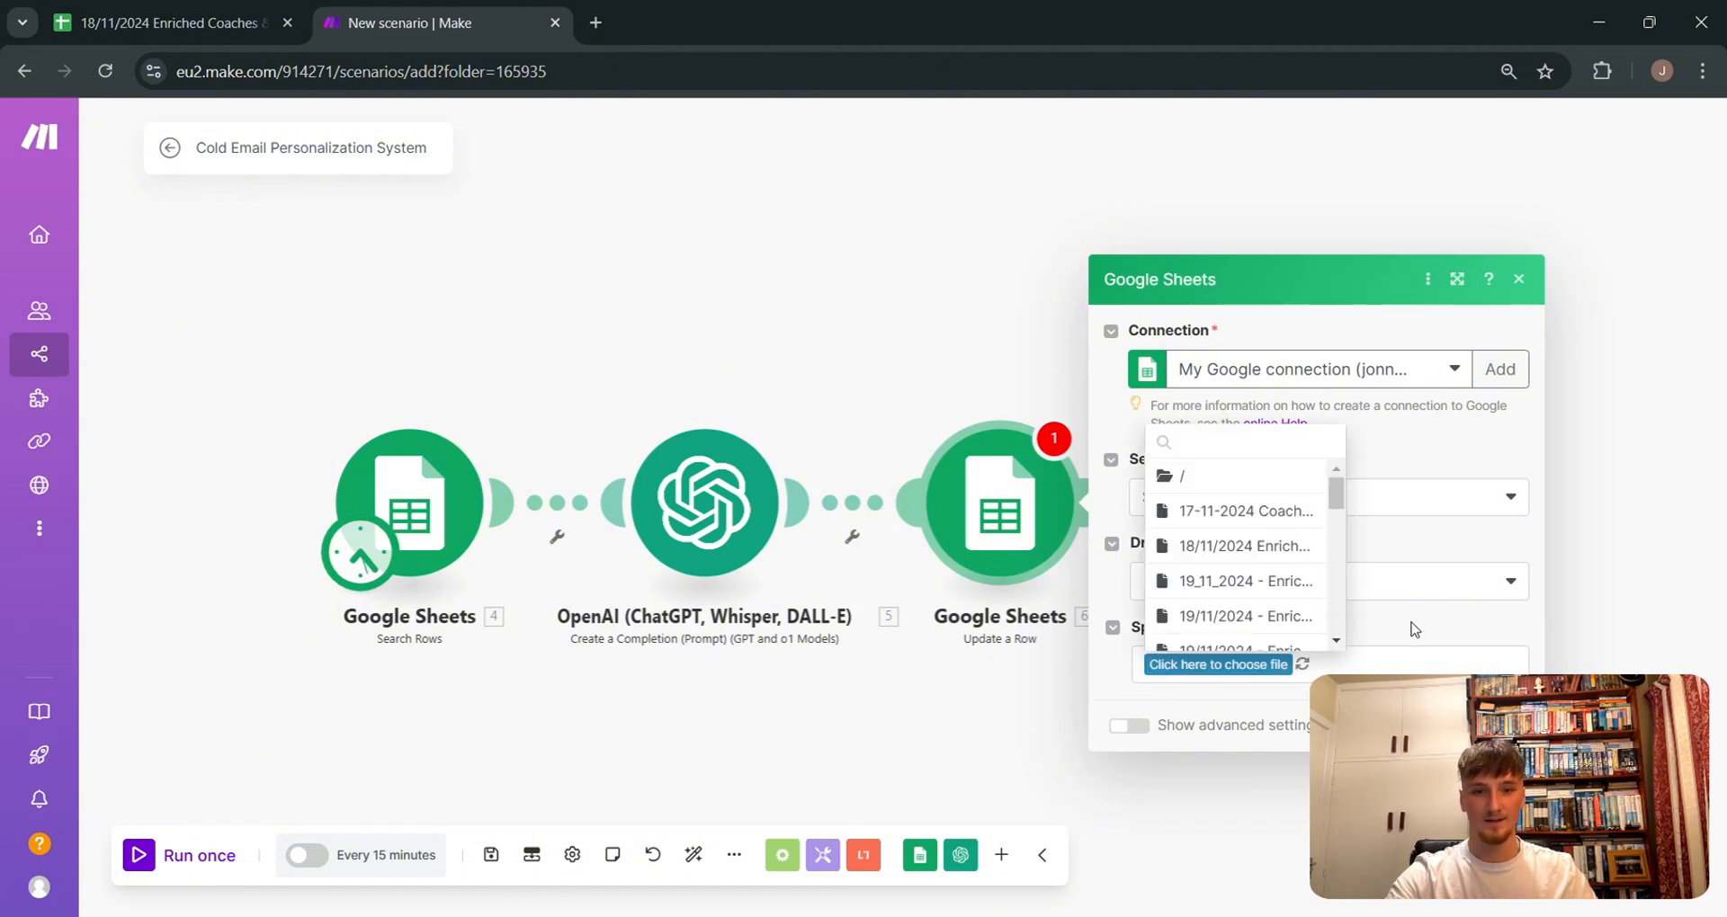
left_click(1255, 549)
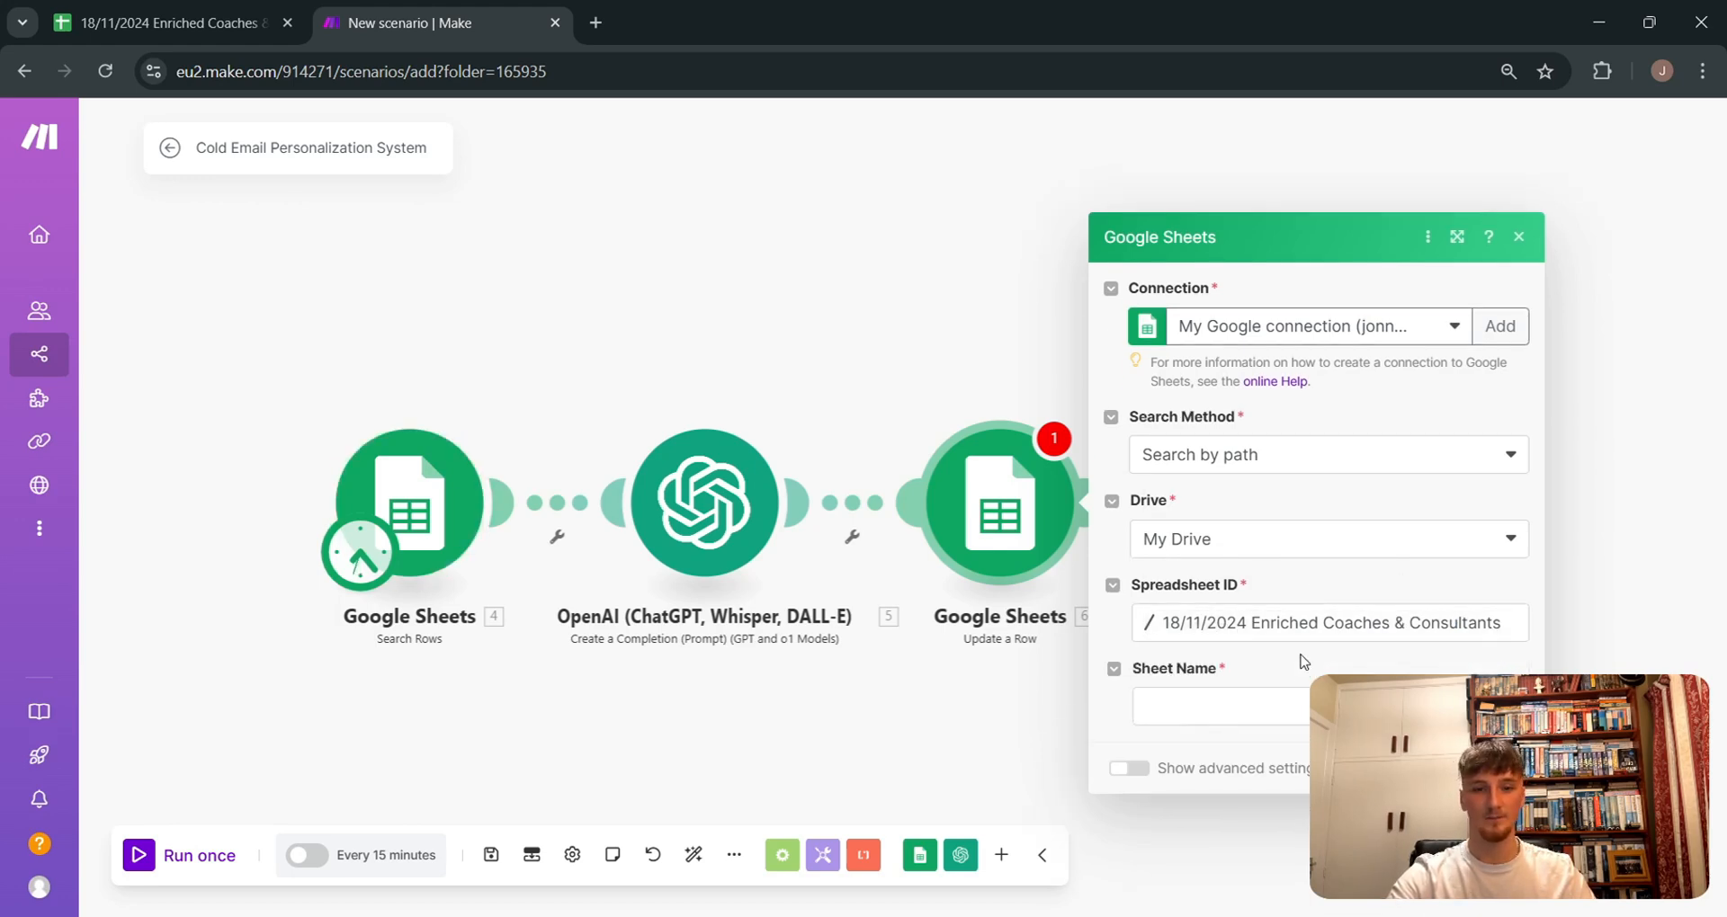
left_click(1277, 706)
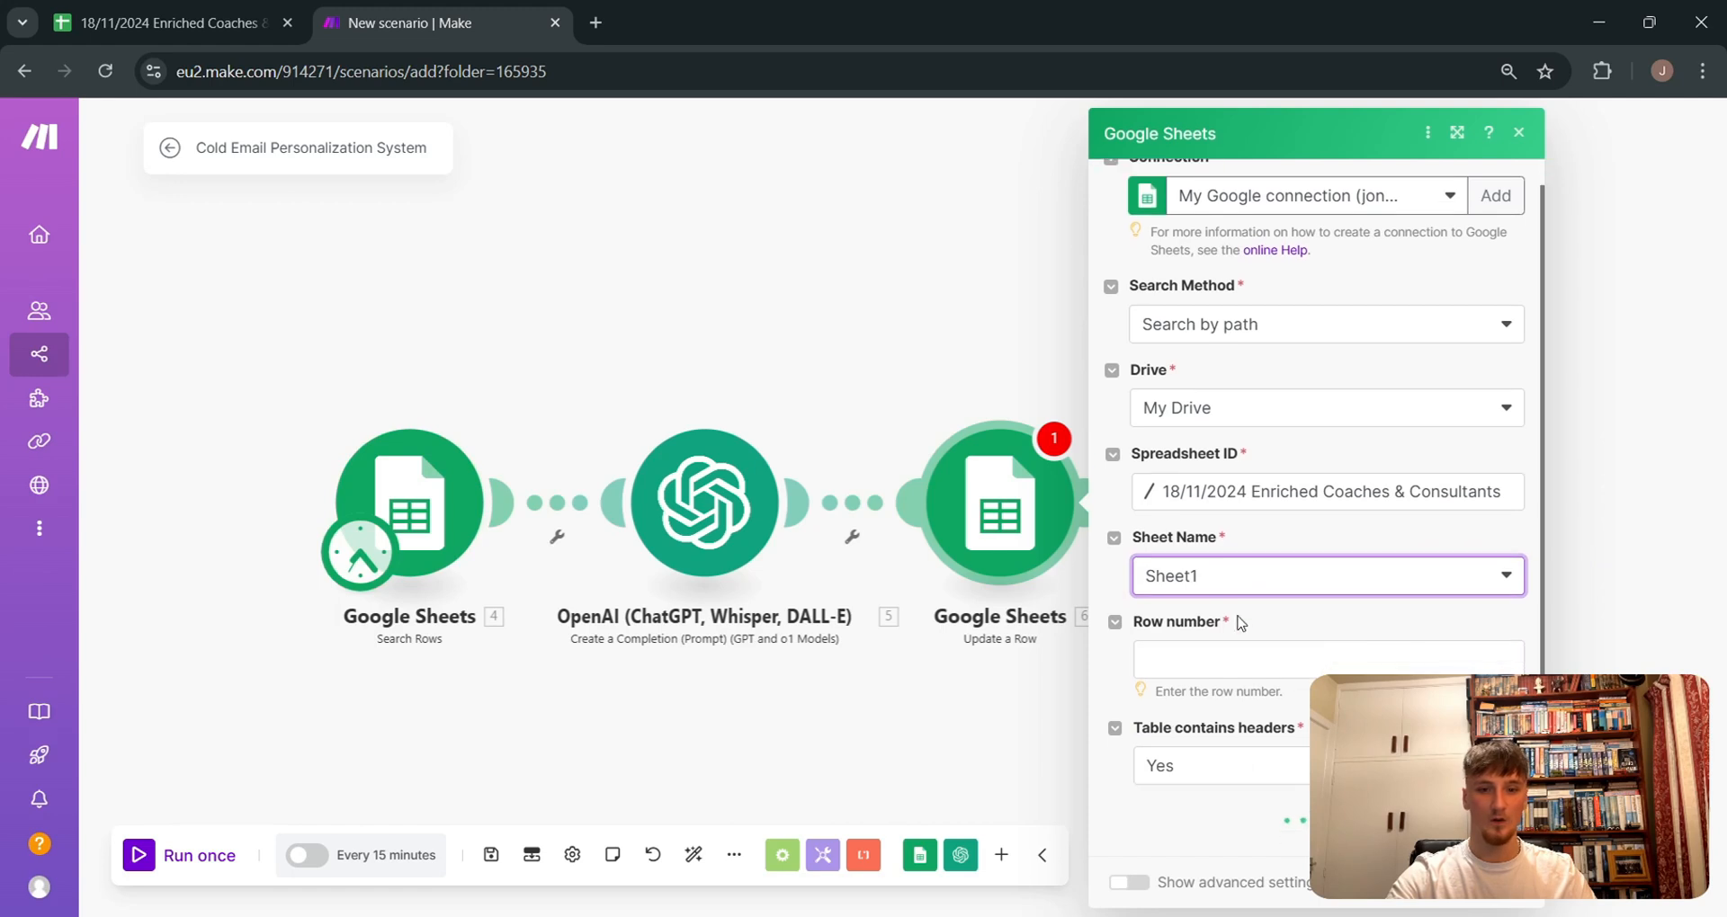
Step: Map the module's row number to the Row number value from the Google Sheets Search Rows module
left_click(1282, 677)
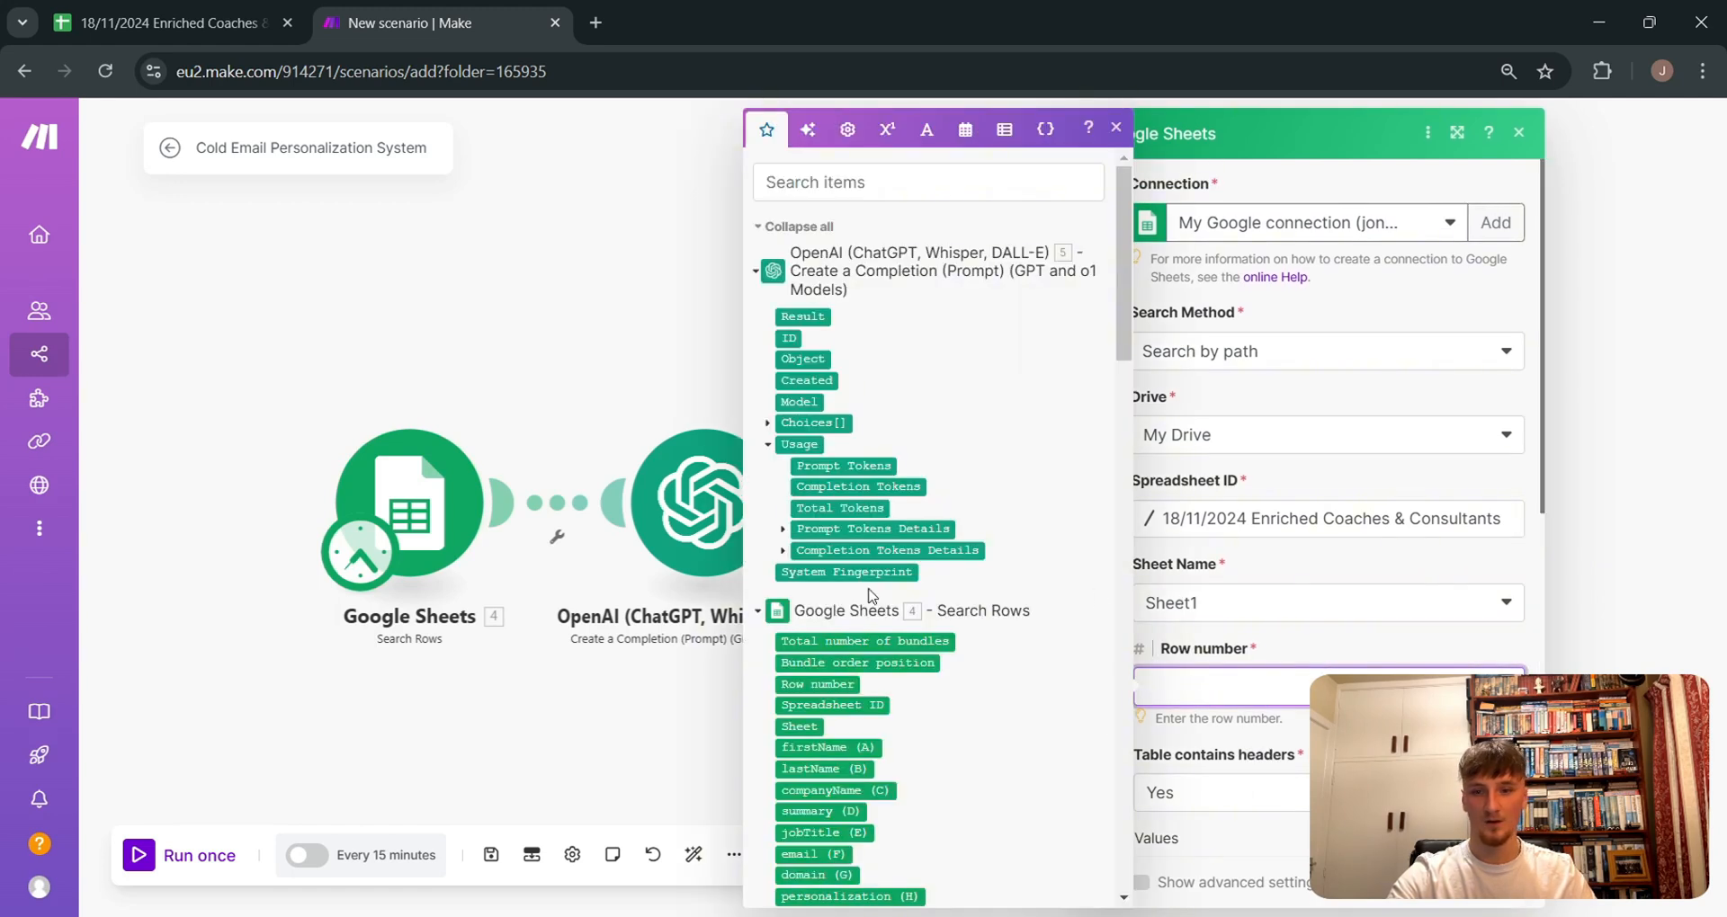
scroll(868, 576, "down", 3)
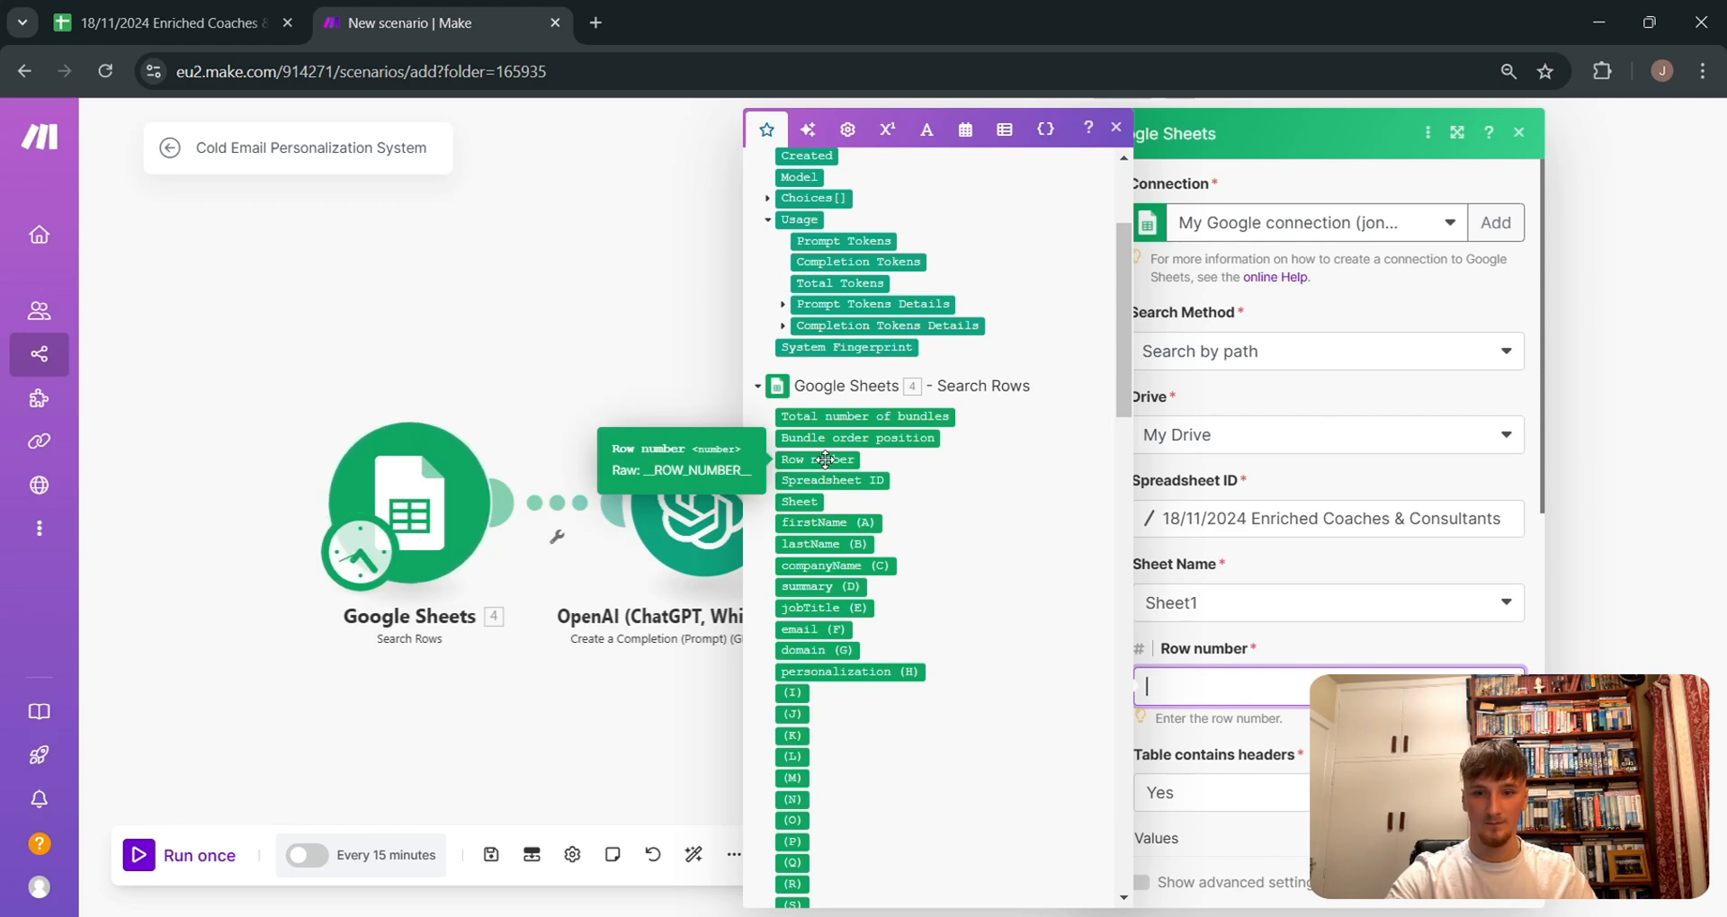
left_click(825, 459)
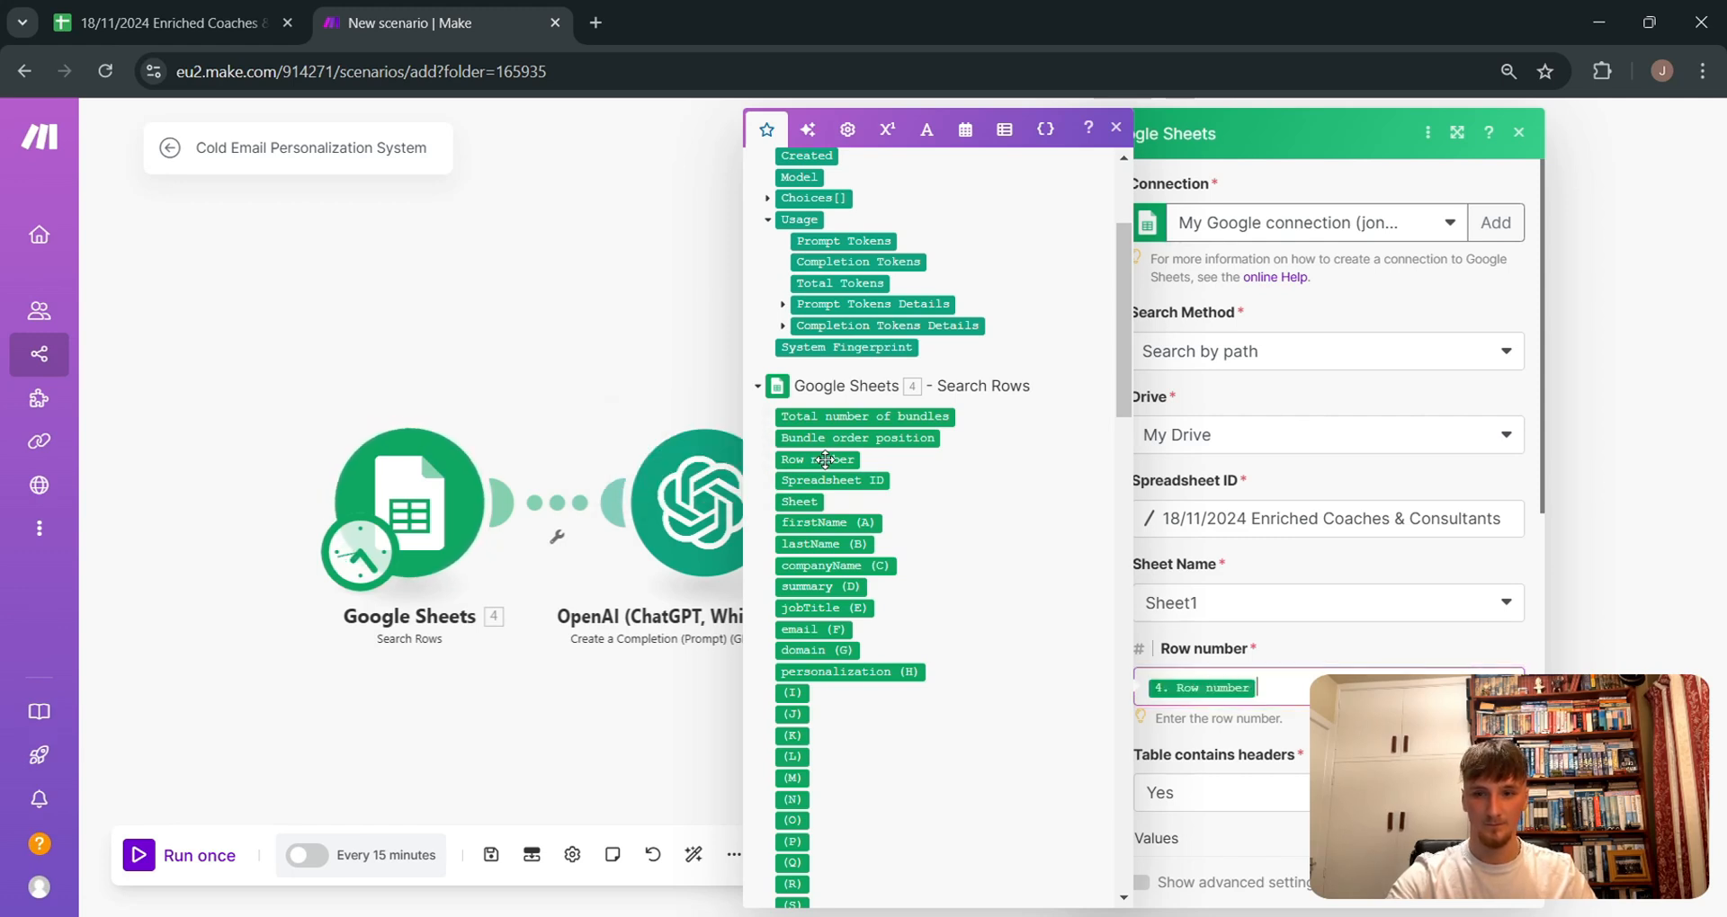
left_click(1338, 657)
Step: Map the personalization (H) value to the OpenAI module's Result and save the Update a Row module
scroll(1339, 656, "down", 1)
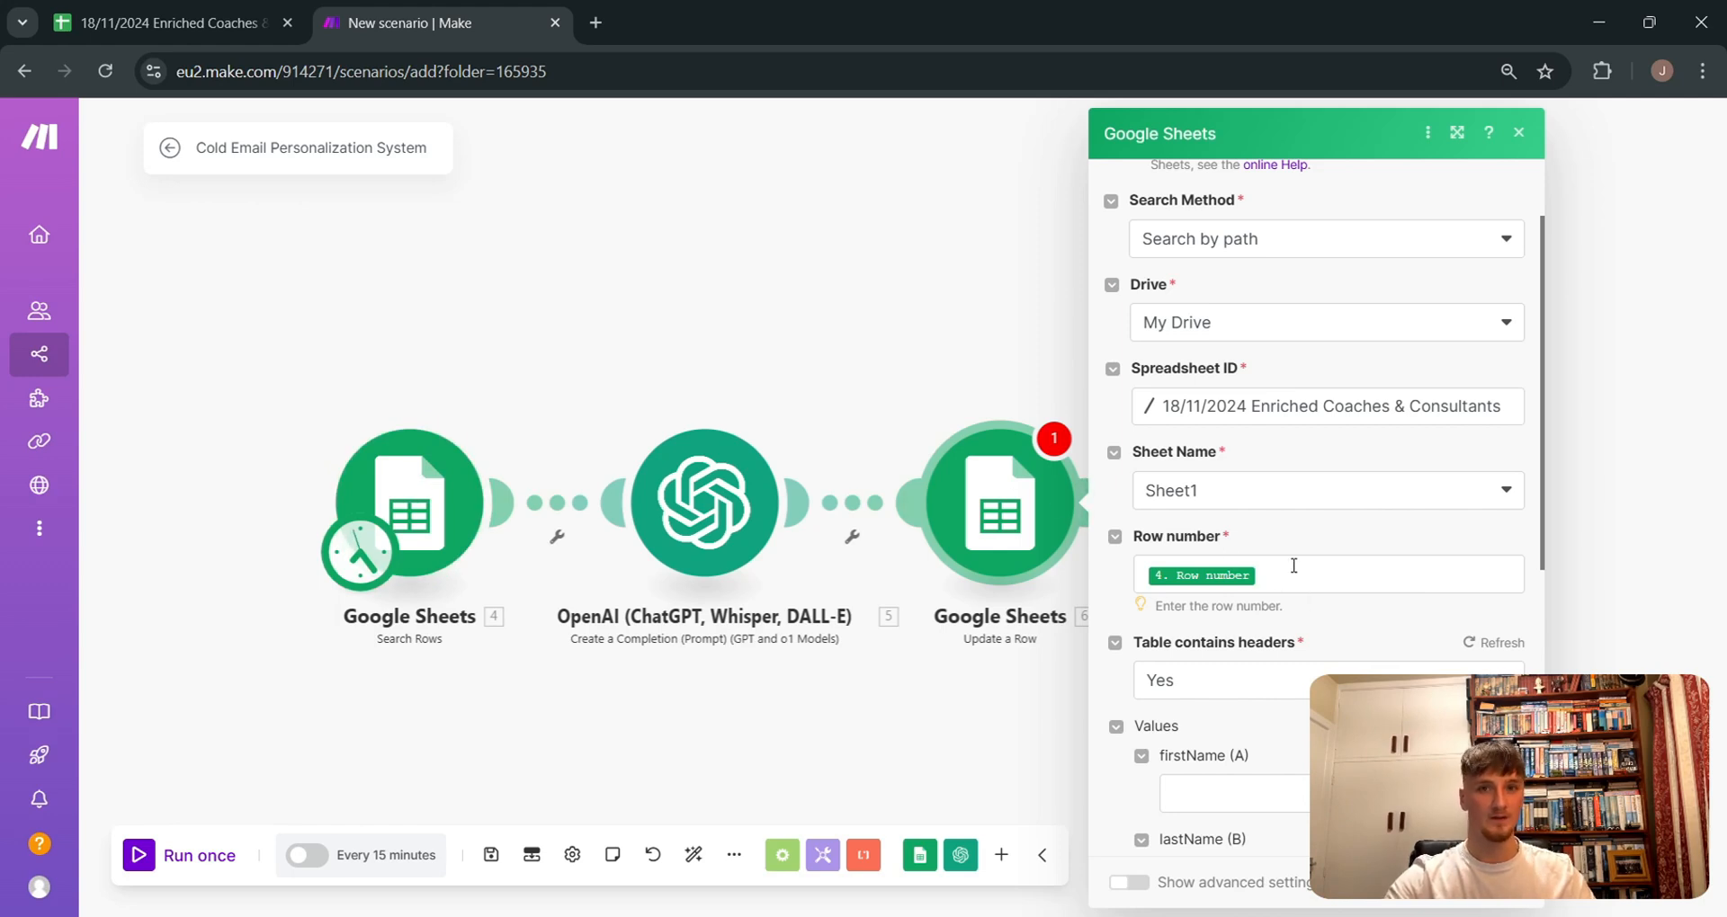
scroll(1313, 548, "down", 6)
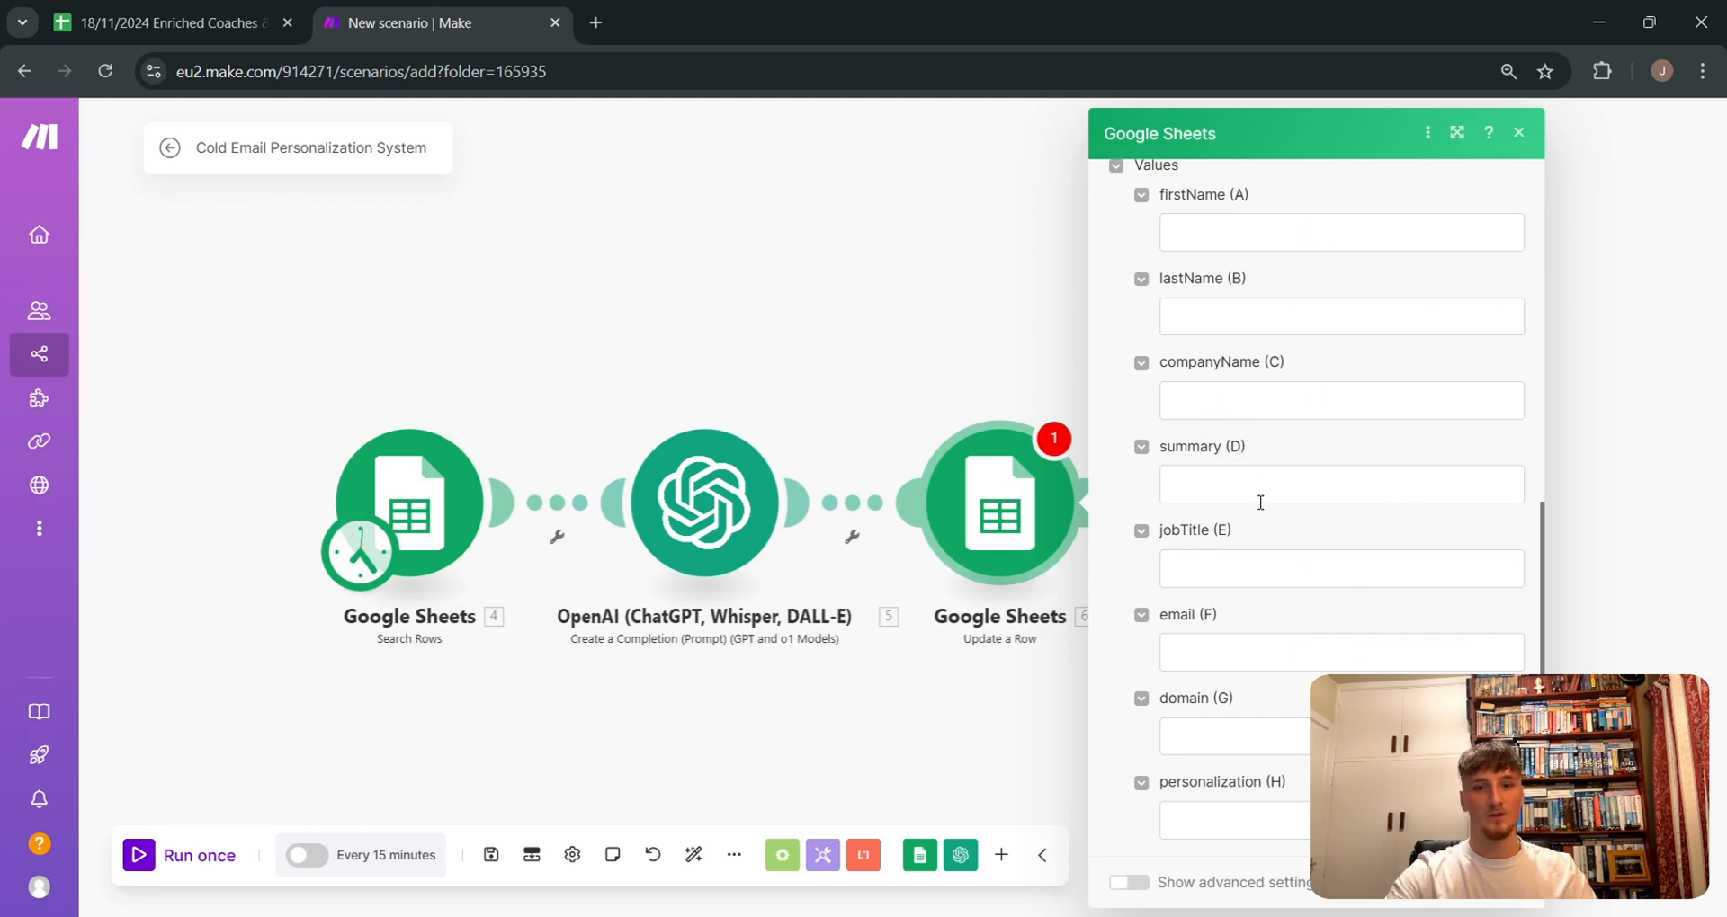
left_click(1281, 828)
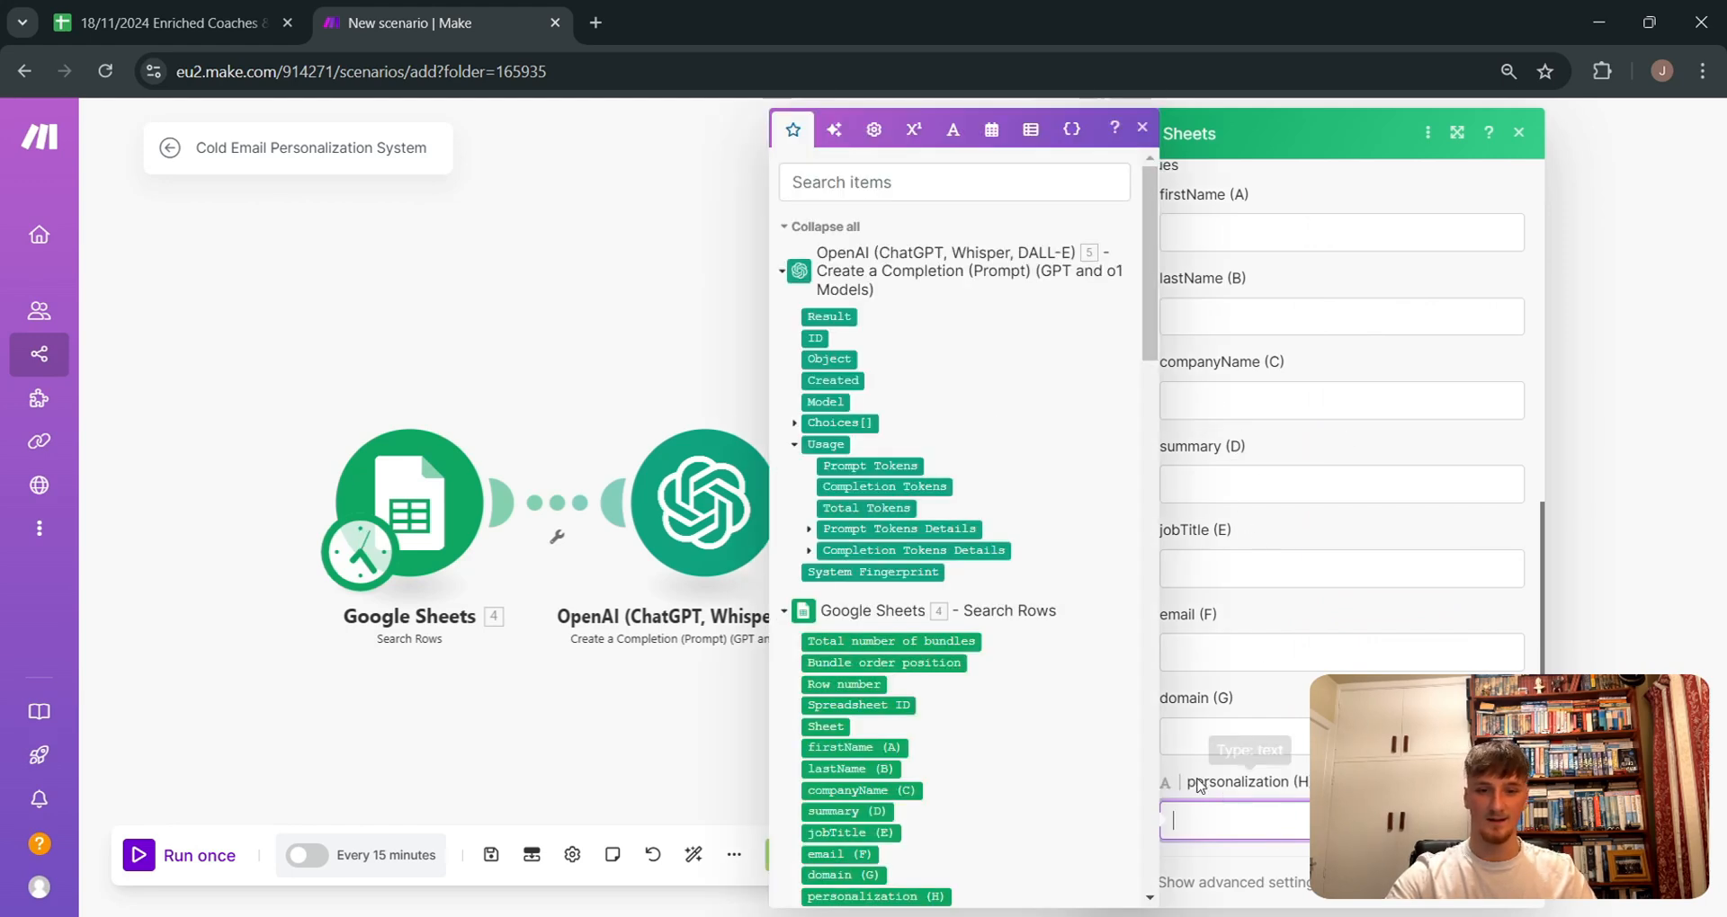
left_click(843, 316)
left_click(1501, 882)
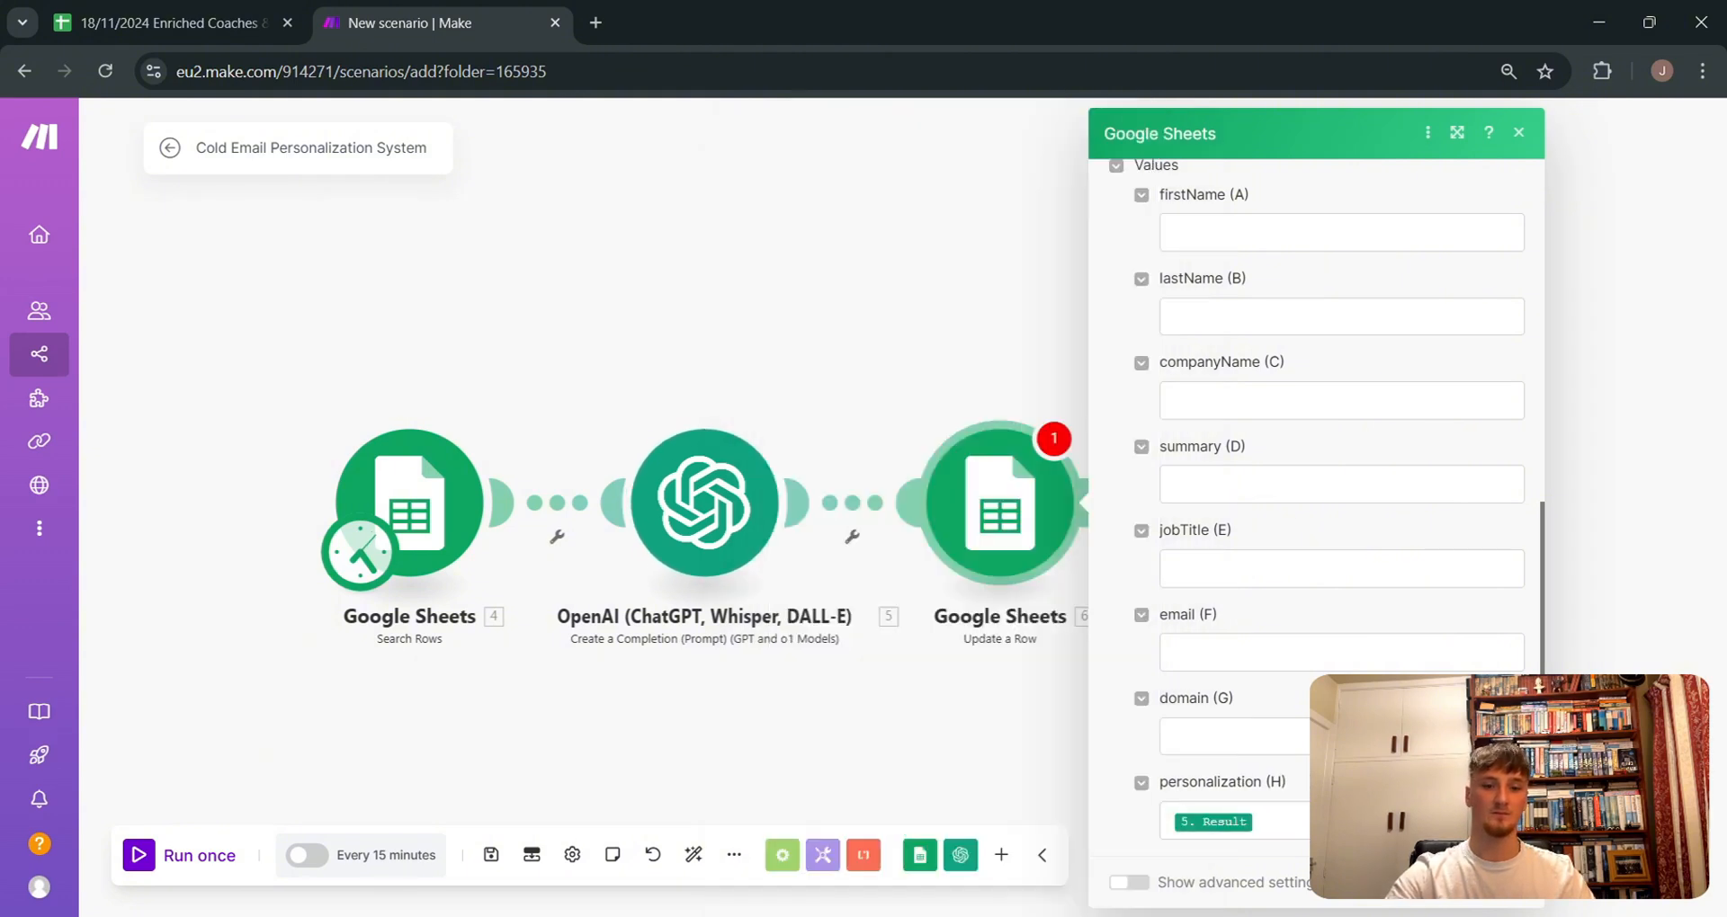
left_click(1500, 882)
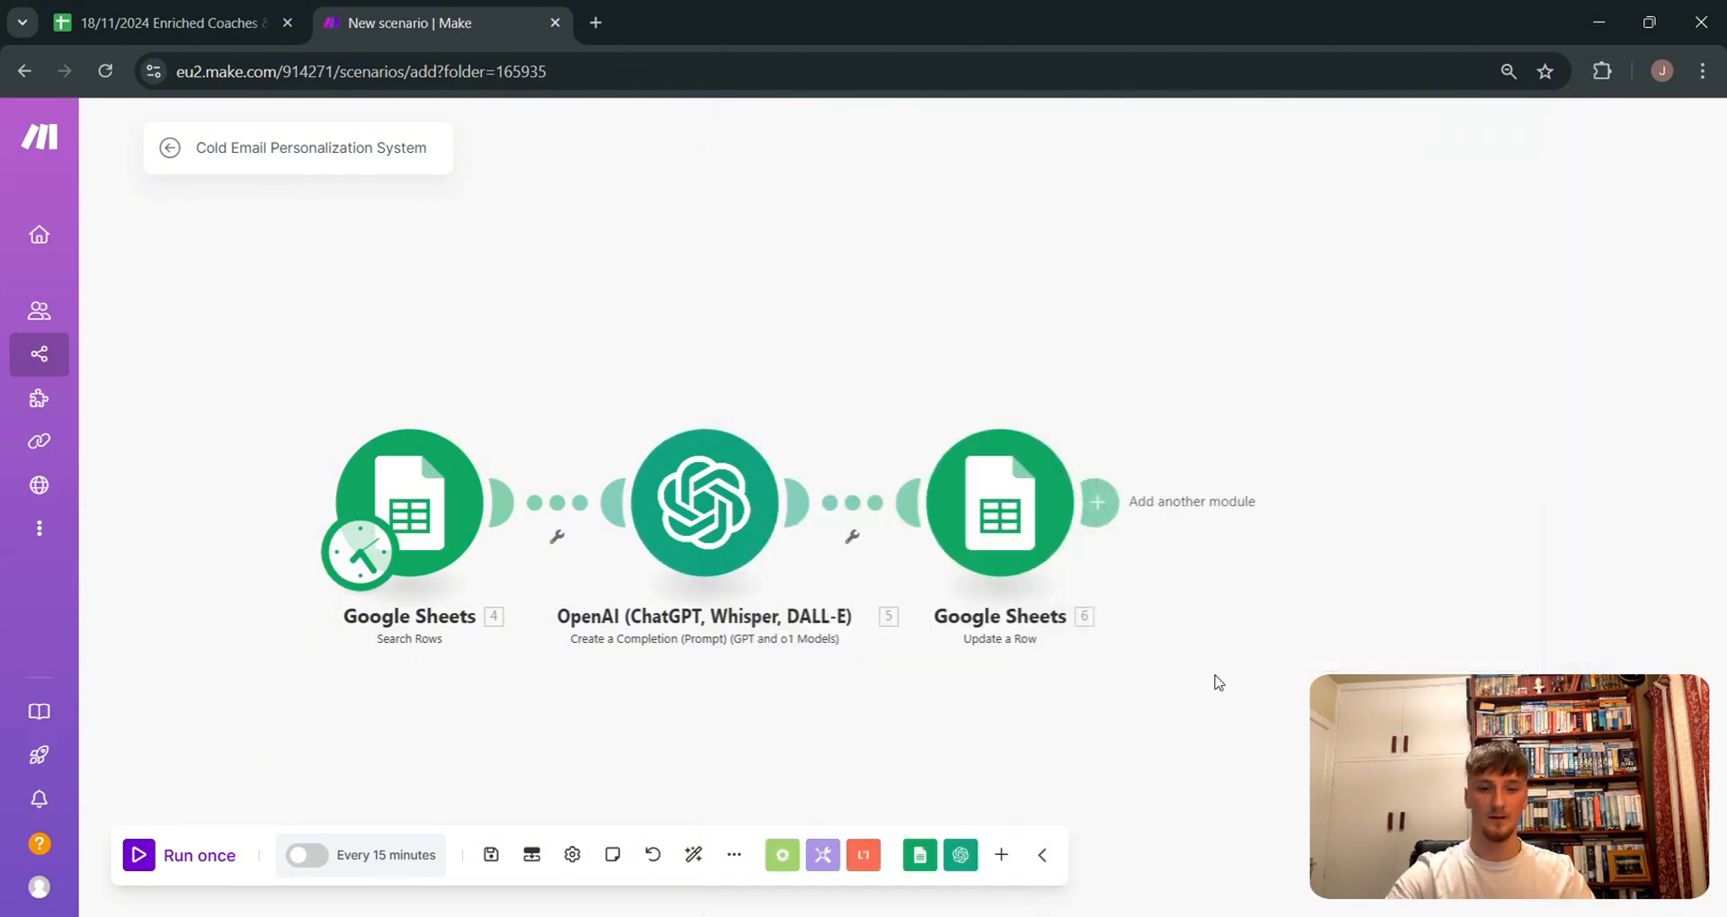
Step: Run the Cold Email Personalization System scenario once
left_click_drag(1176, 758, 1266, 727)
scroll(1292, 685, "down", 1)
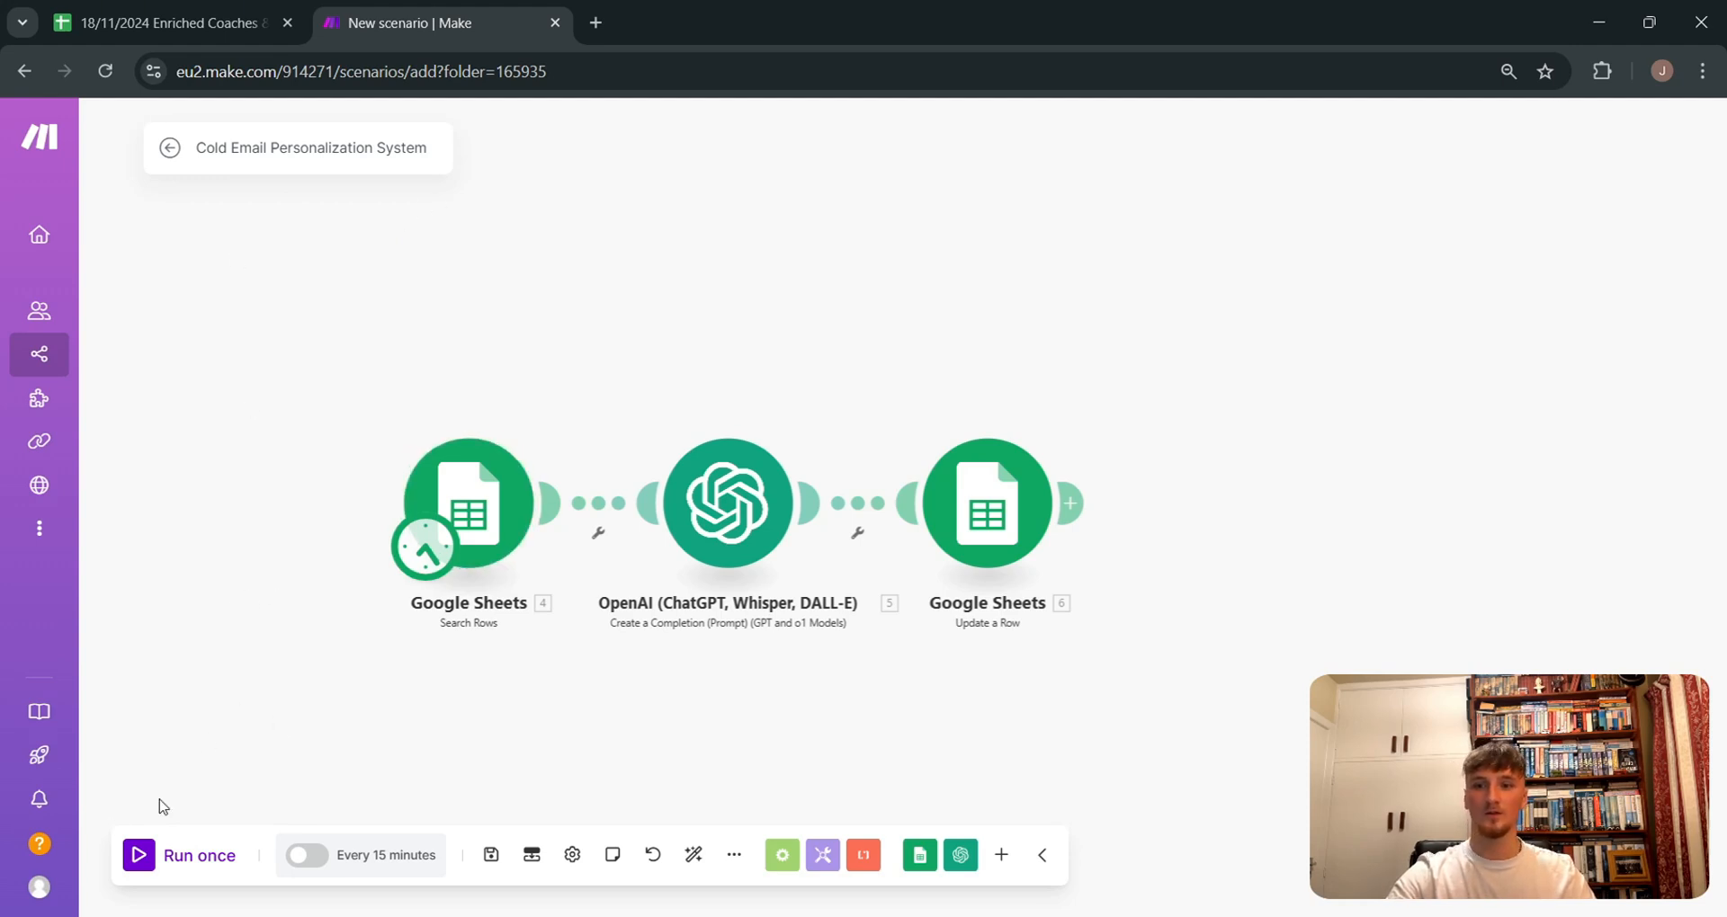
left_click(139, 855)
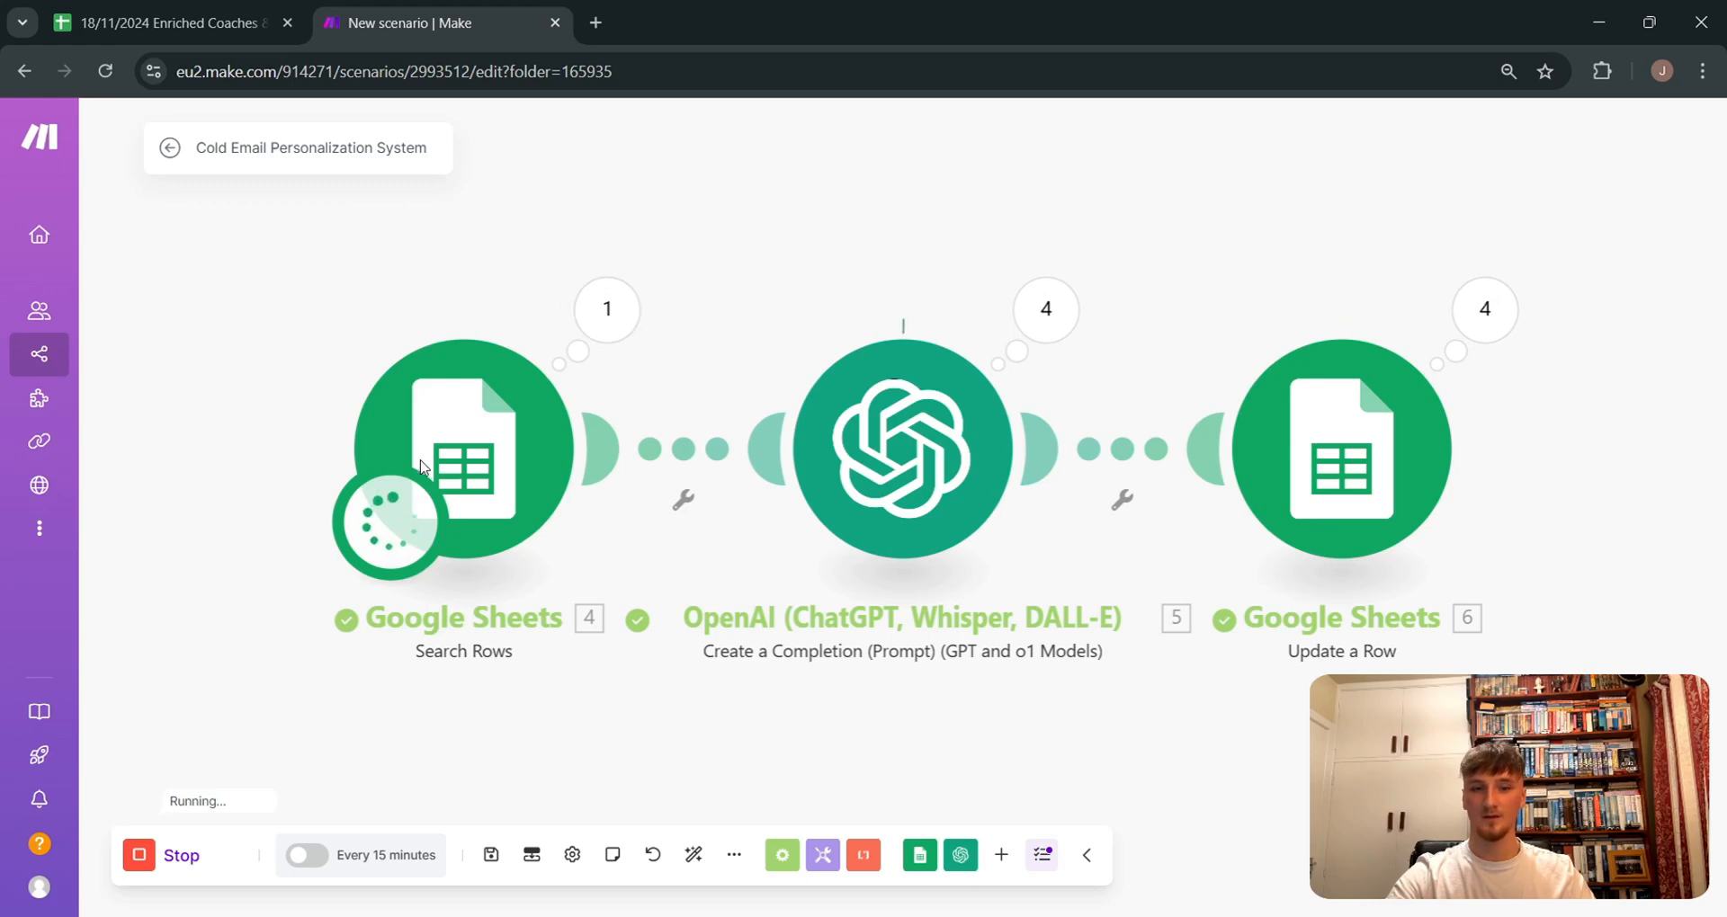
Step: Check the personalization column in the leads spreadsheet during the run, and stop the scenario in Make
left_click(166, 11)
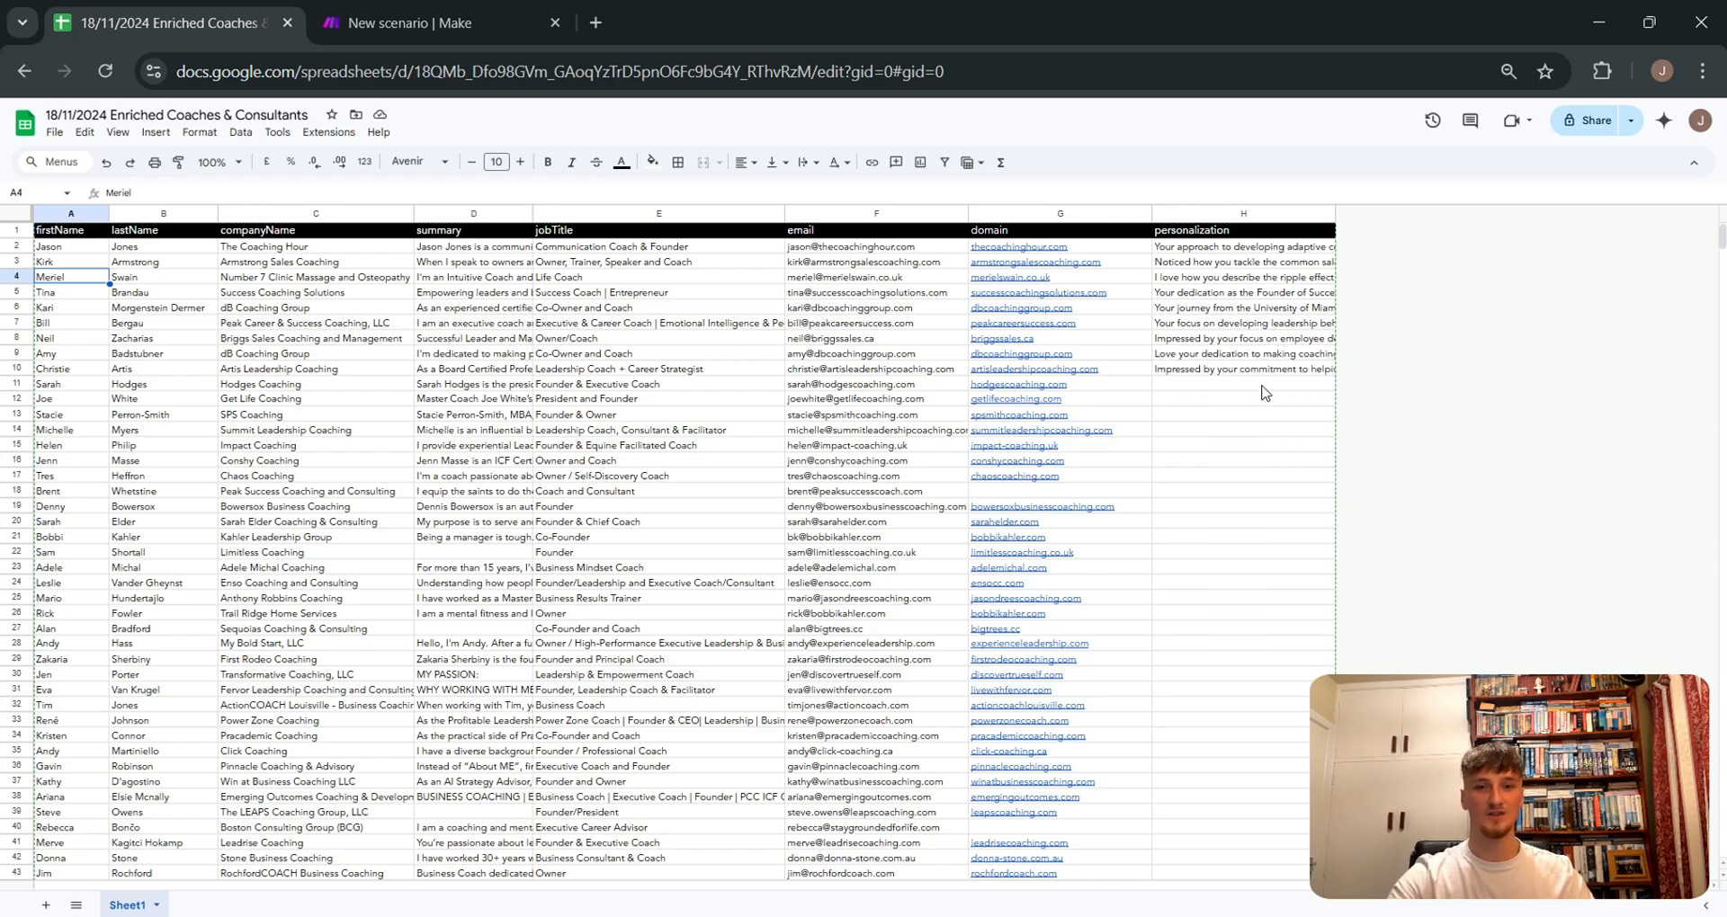
left_click(432, 25)
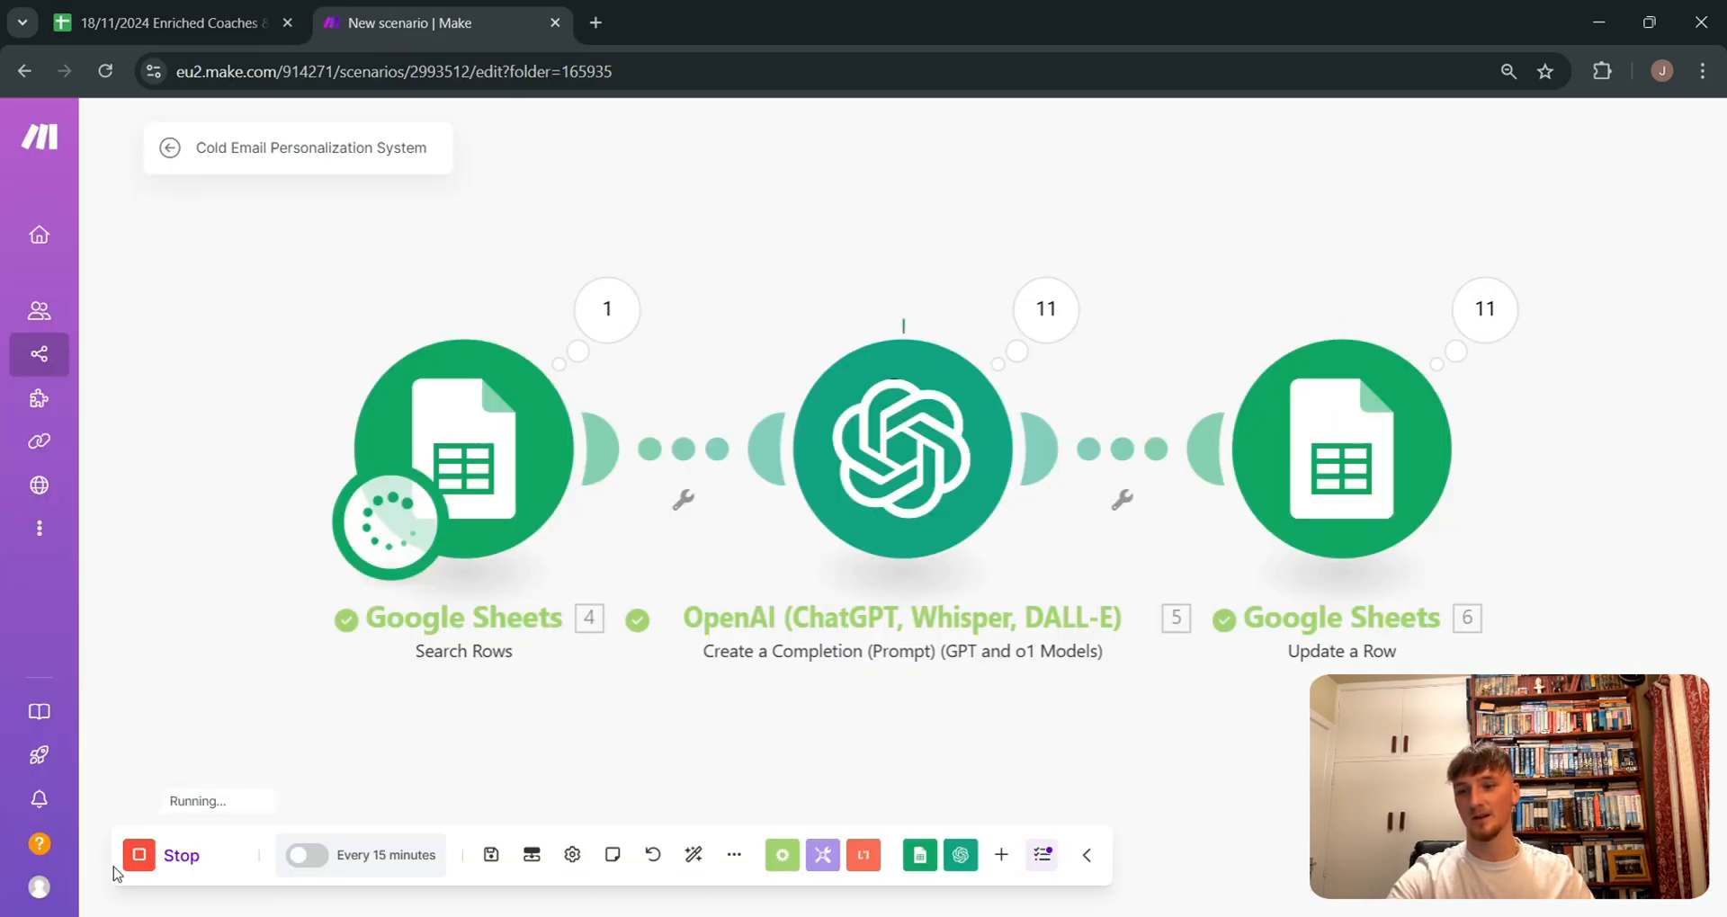
left_click(139, 855)
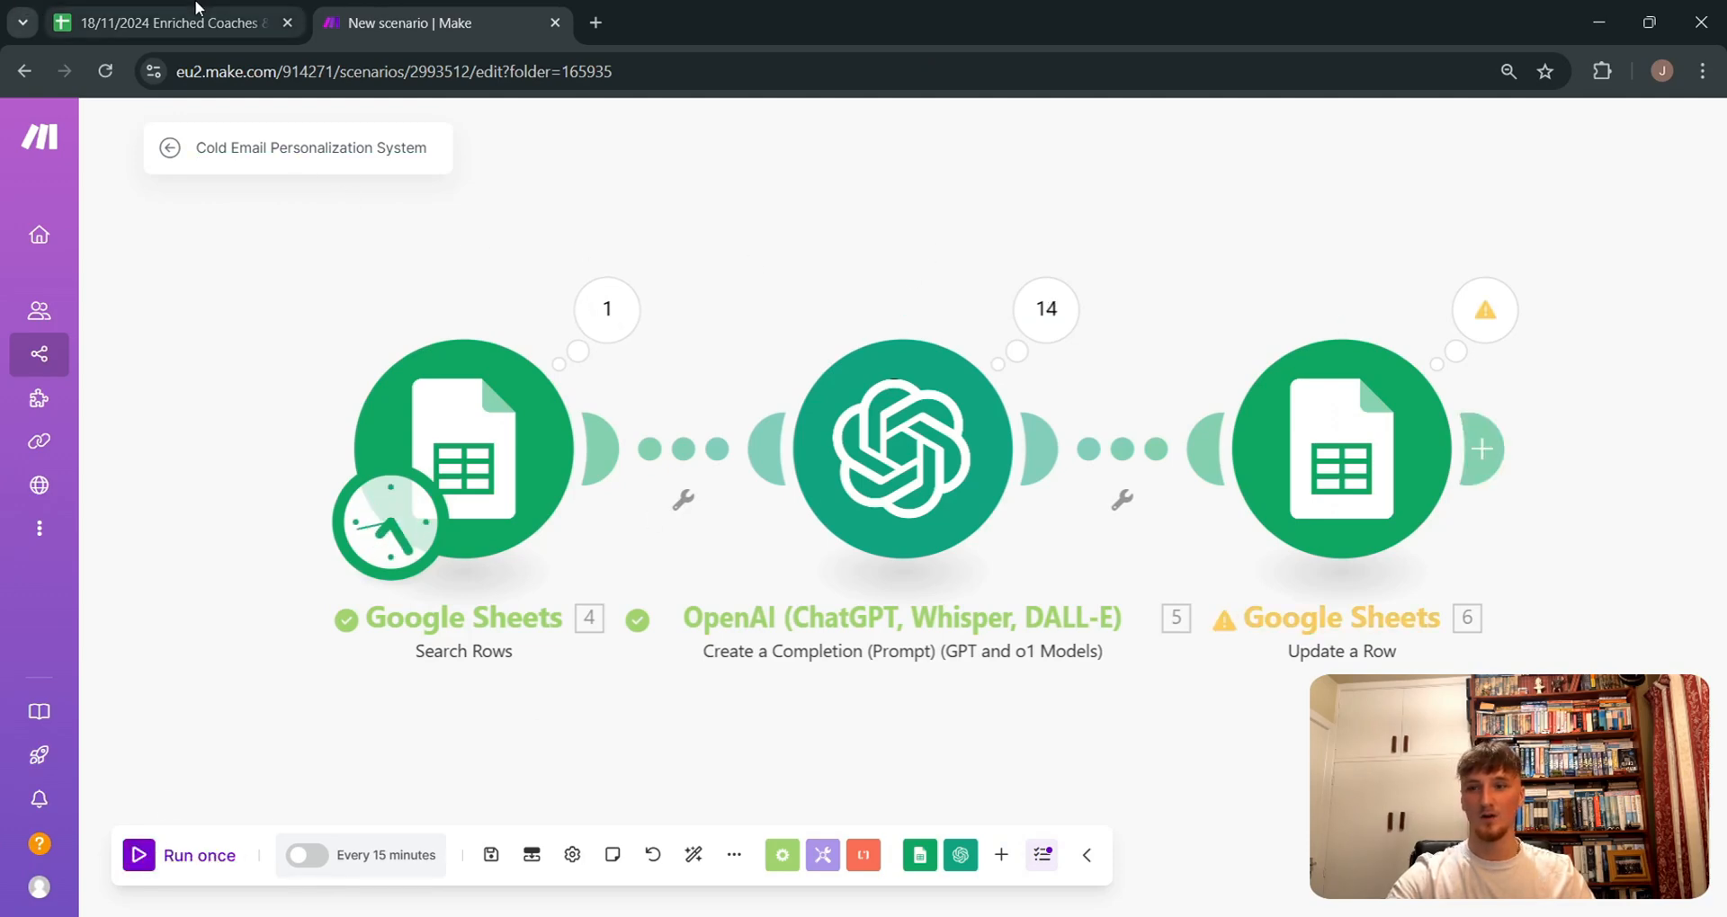
Step: Switch to the leads spreadsheet in Google Sheets and open personalization cell H9 to read its full text
left_click(171, 23)
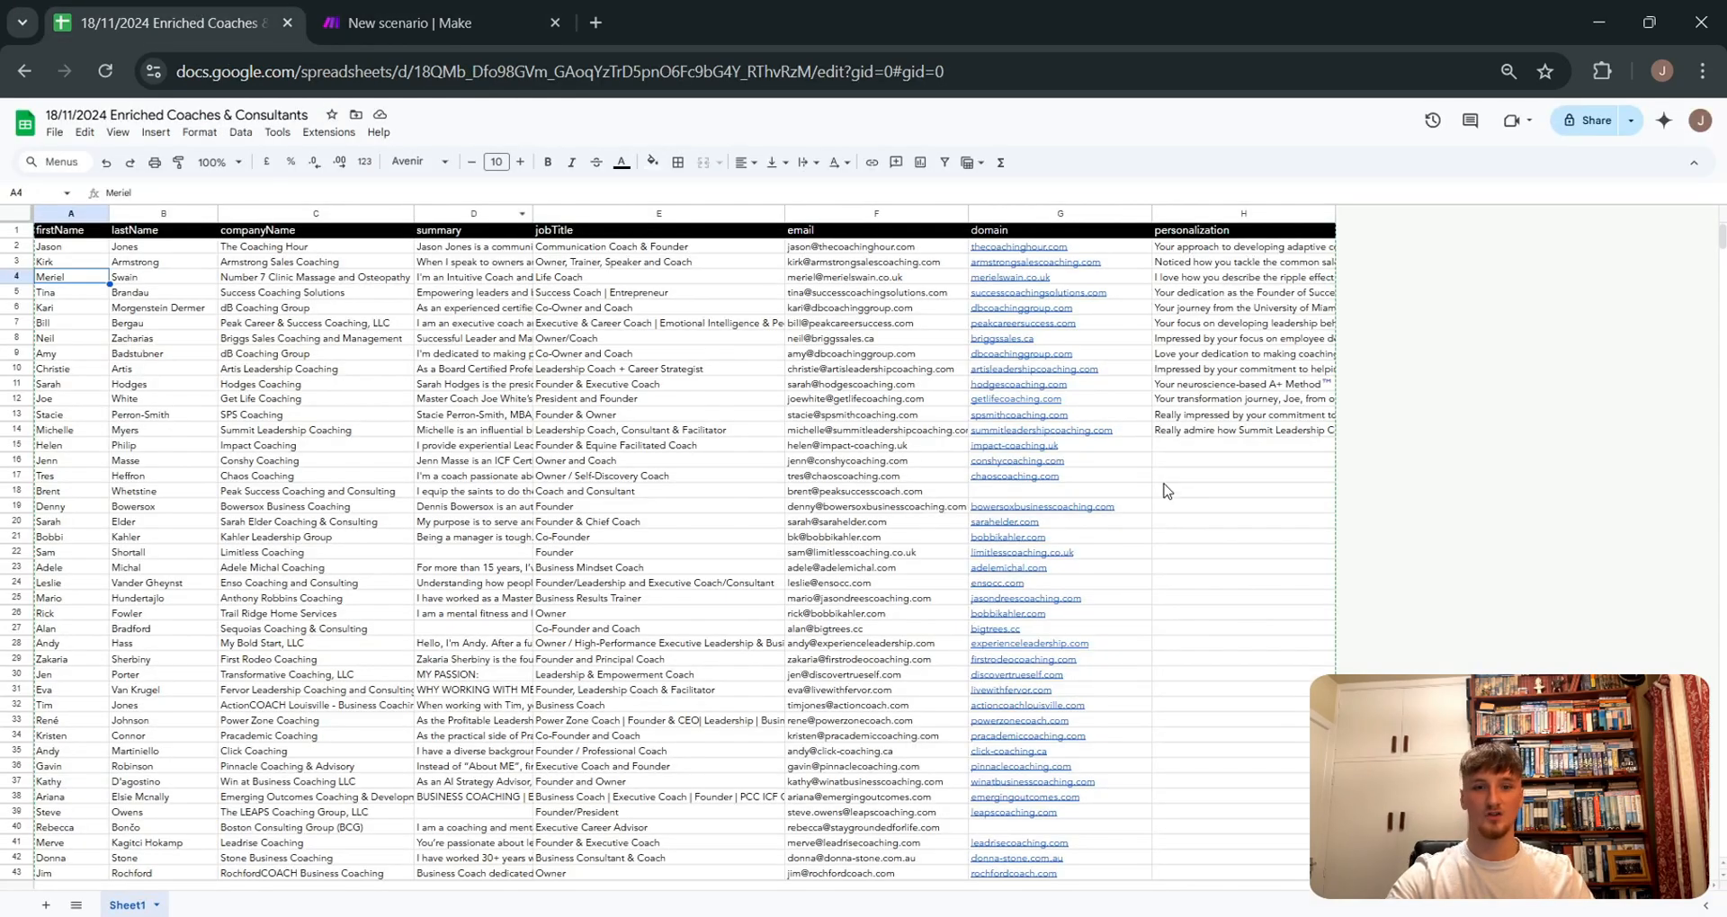
left_click(1241, 357)
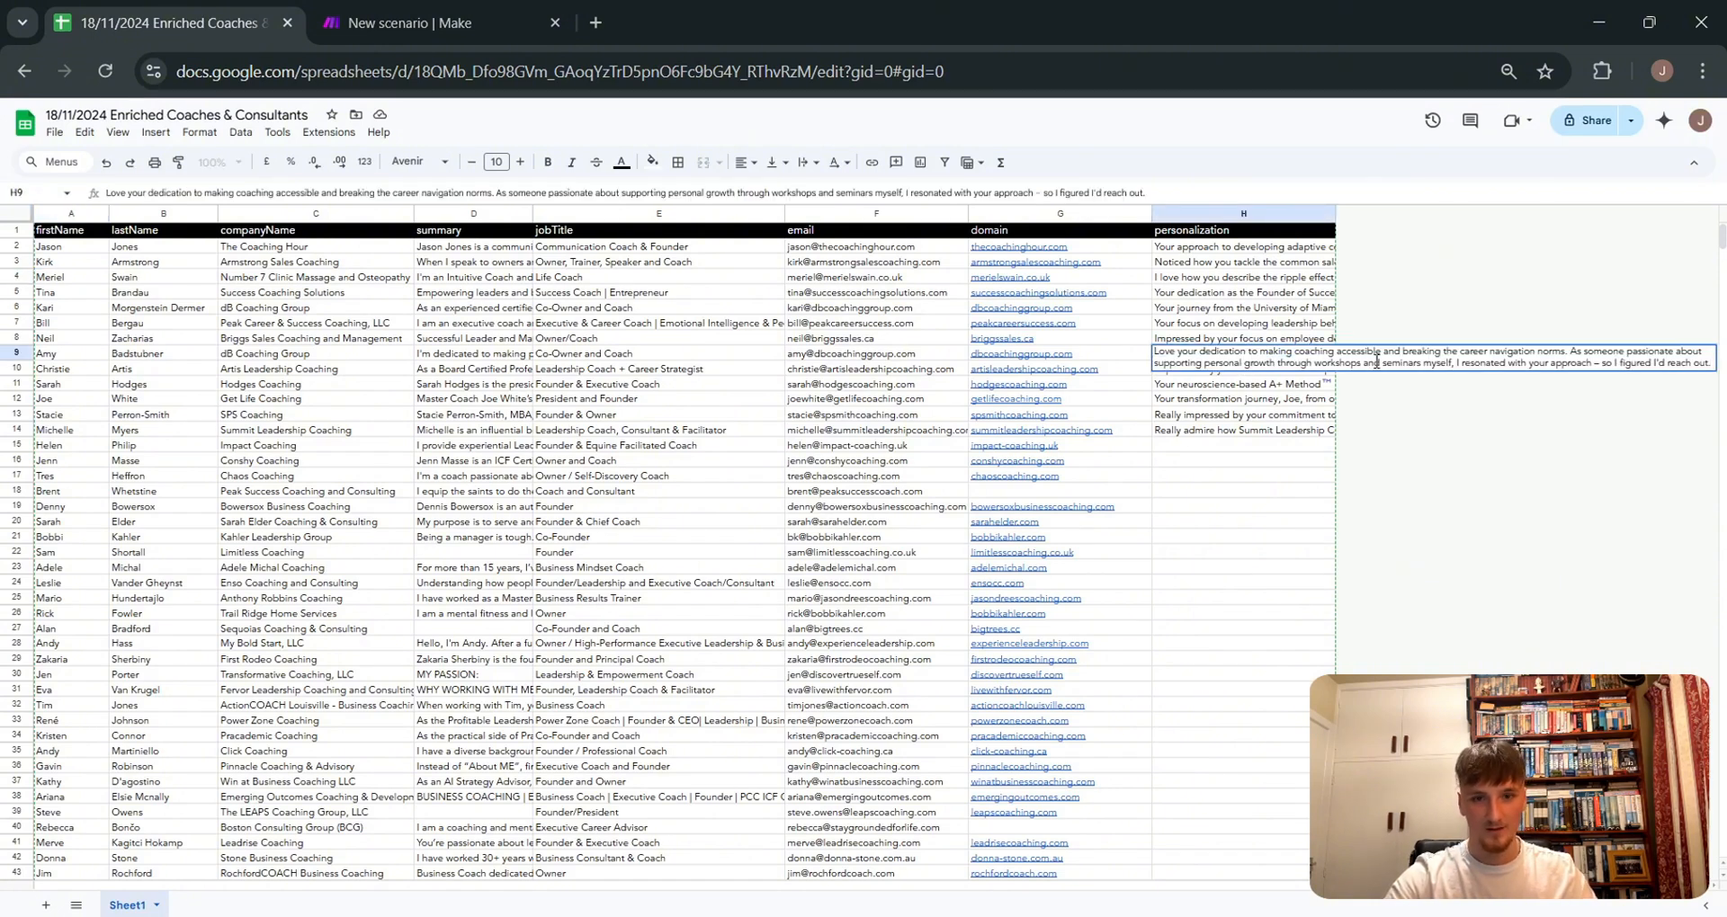